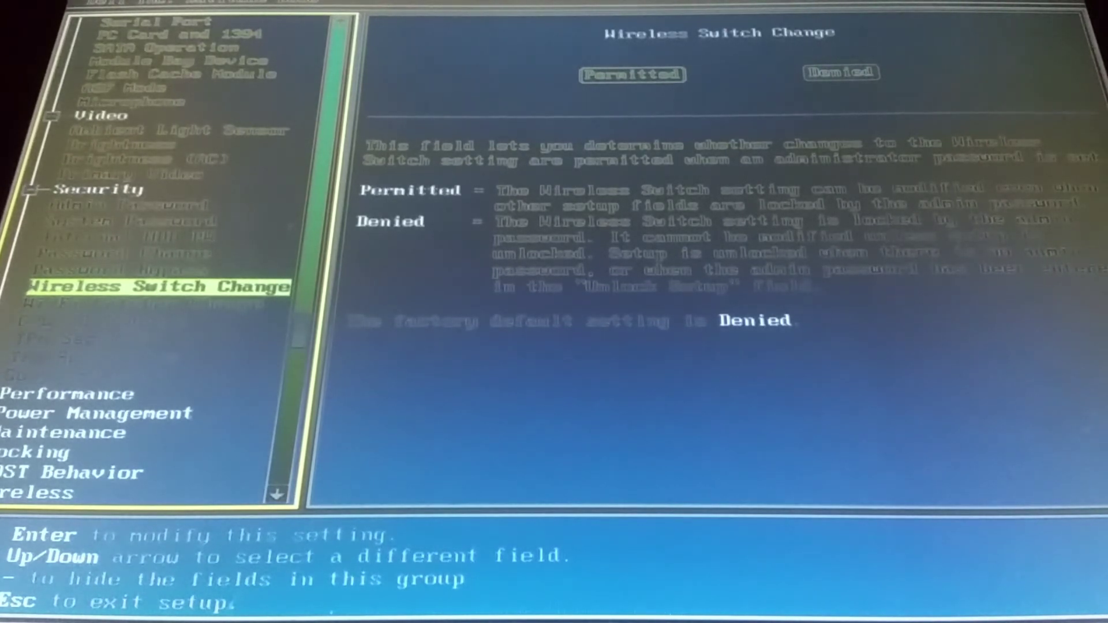
Examine the Wi-Fi Catcher Change and CPU XD Support security settings, plus the Wireless settings from Internal Bluetooth to Wi-Fi Catcher.
{"action": "key", "text": "Down"}
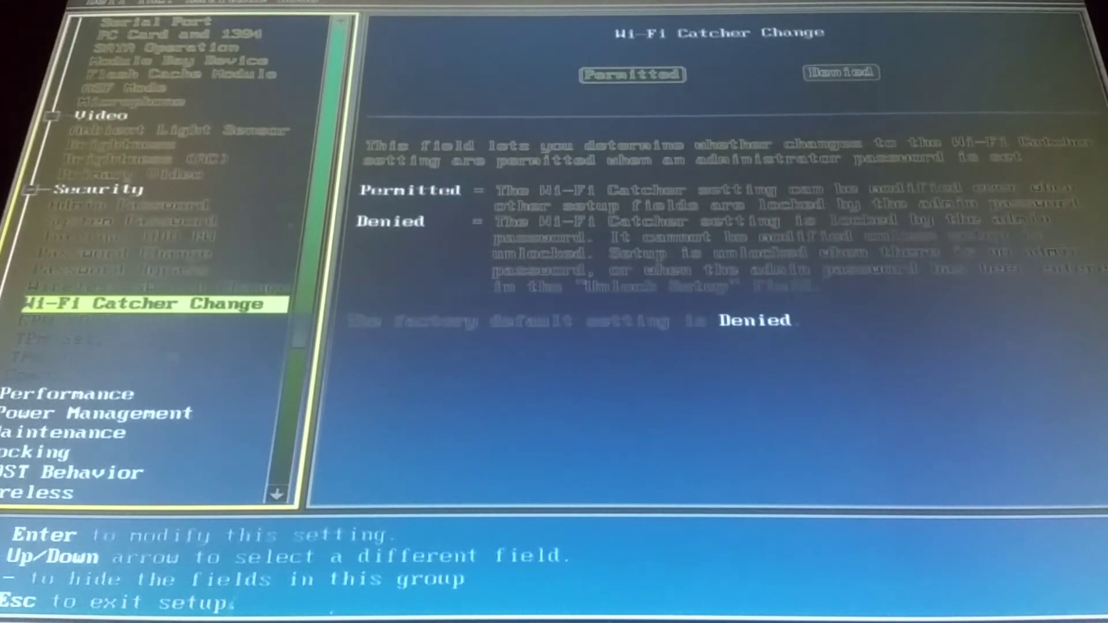
{"action": "key", "text": "Down"}
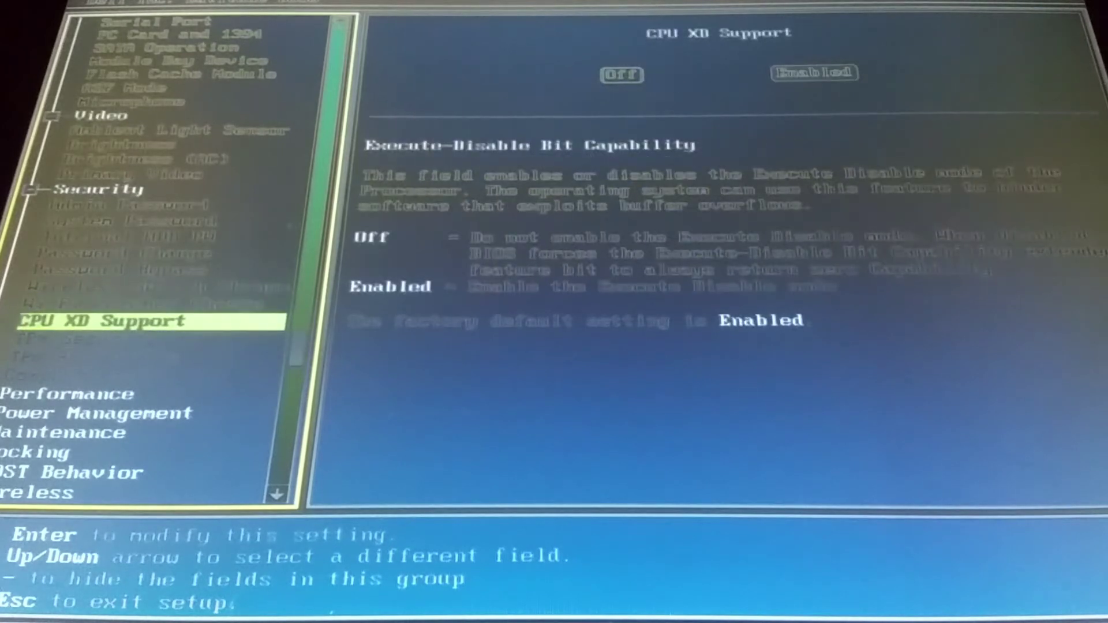
{"action": "key", "text": "End"}
{"action": "key", "text": "Return"}
{"action": "key", "text": "Down"}
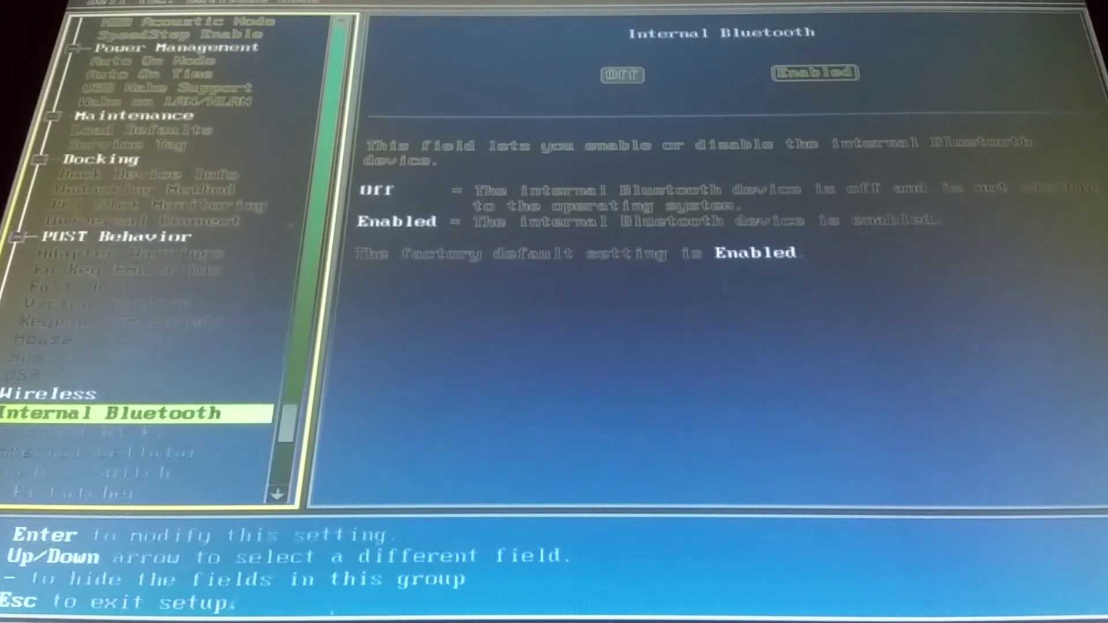
{"action": "key", "text": "Down"}
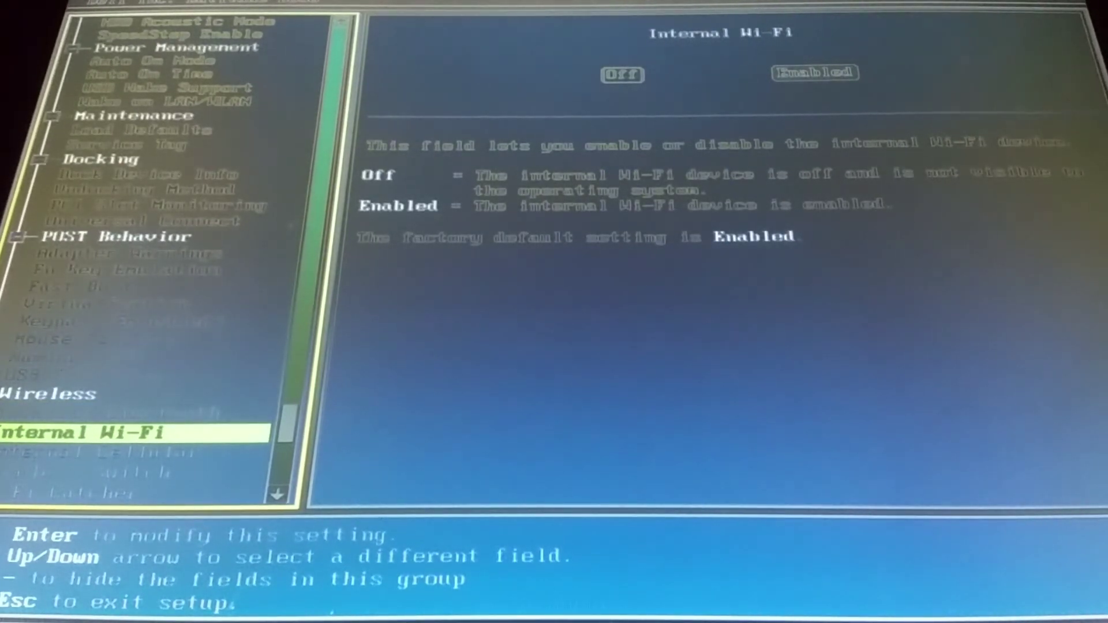
{"action": "key", "text": "Down"}
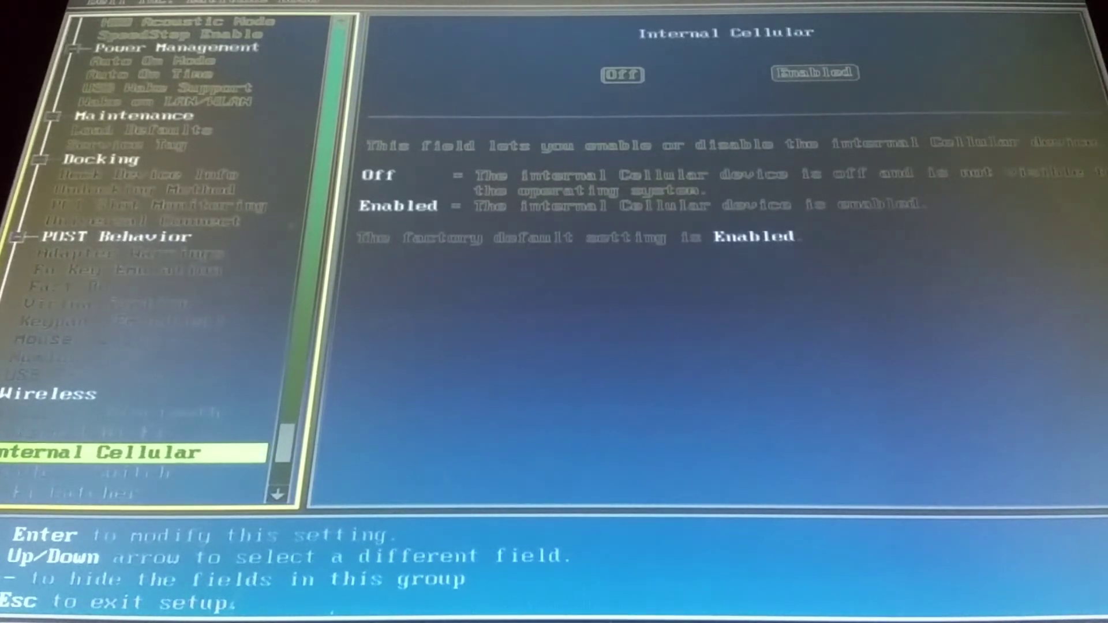
{"action": "key", "text": "Down"}
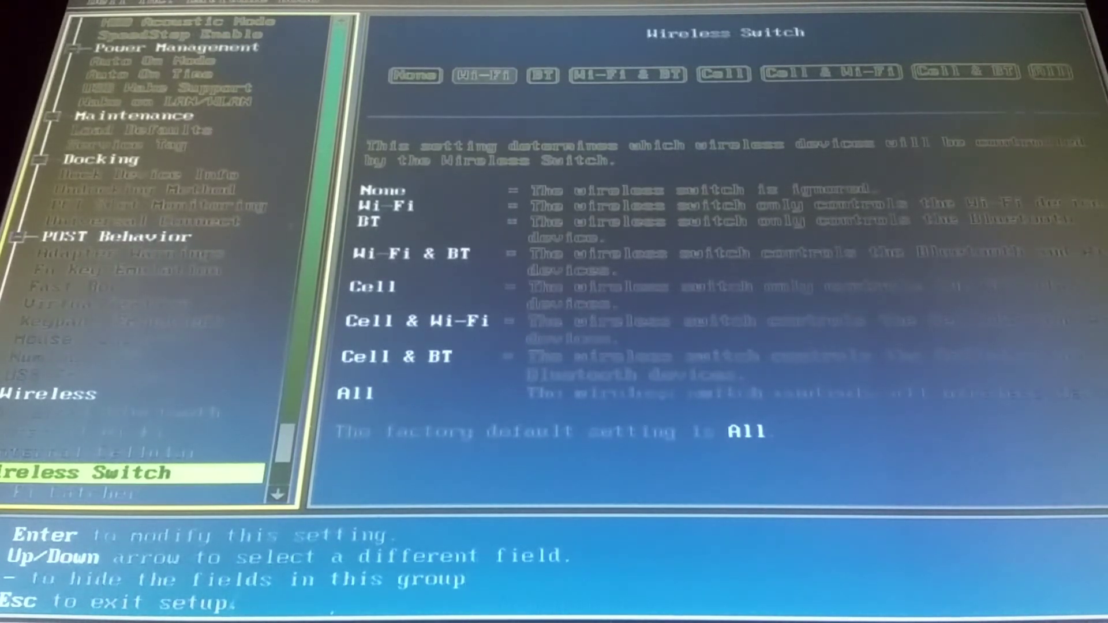
{"action": "key", "text": "Return"}
{"action": "key", "text": "Escape"}
{"action": "key", "text": "Down"}
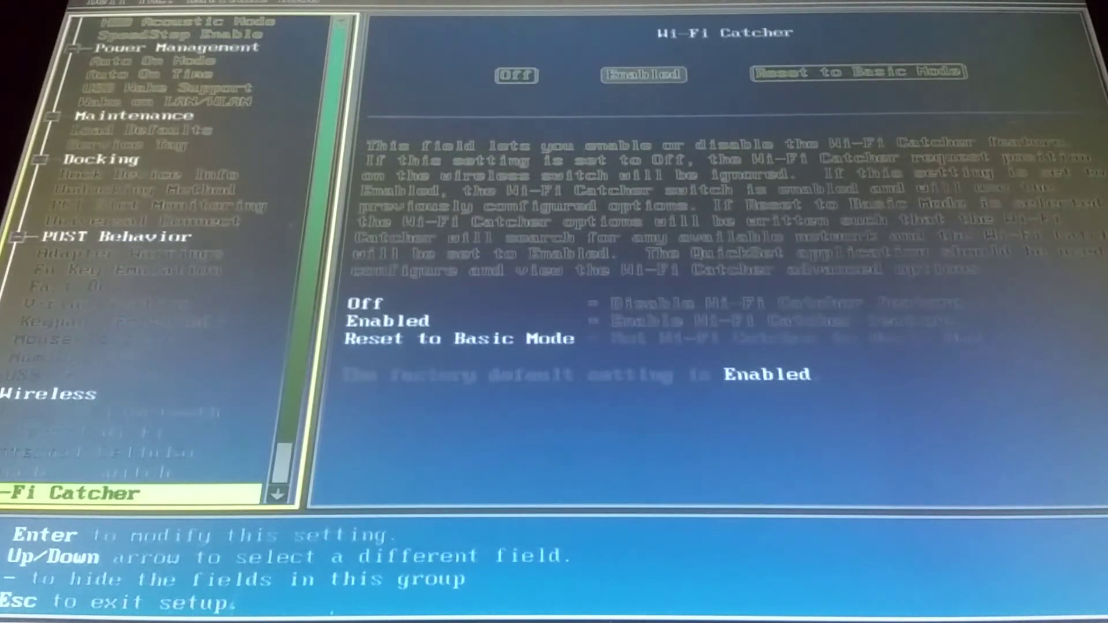
Return to the System group, hide its fields and exit the BIOS setup.
{"action": "key", "text": "Down"}
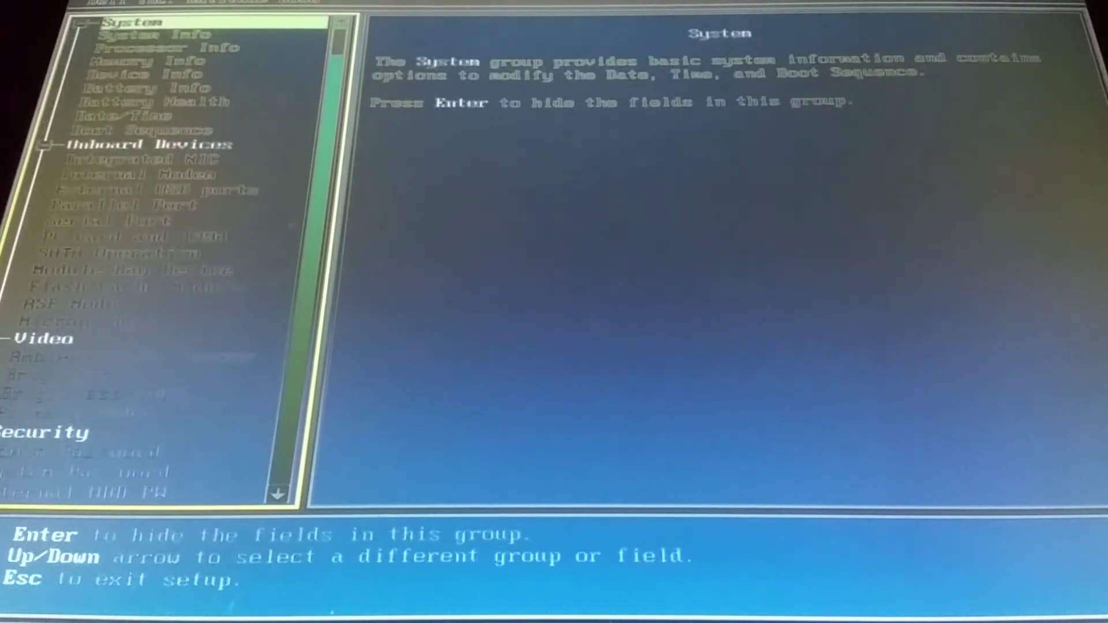
{"action": "key", "text": "Return"}
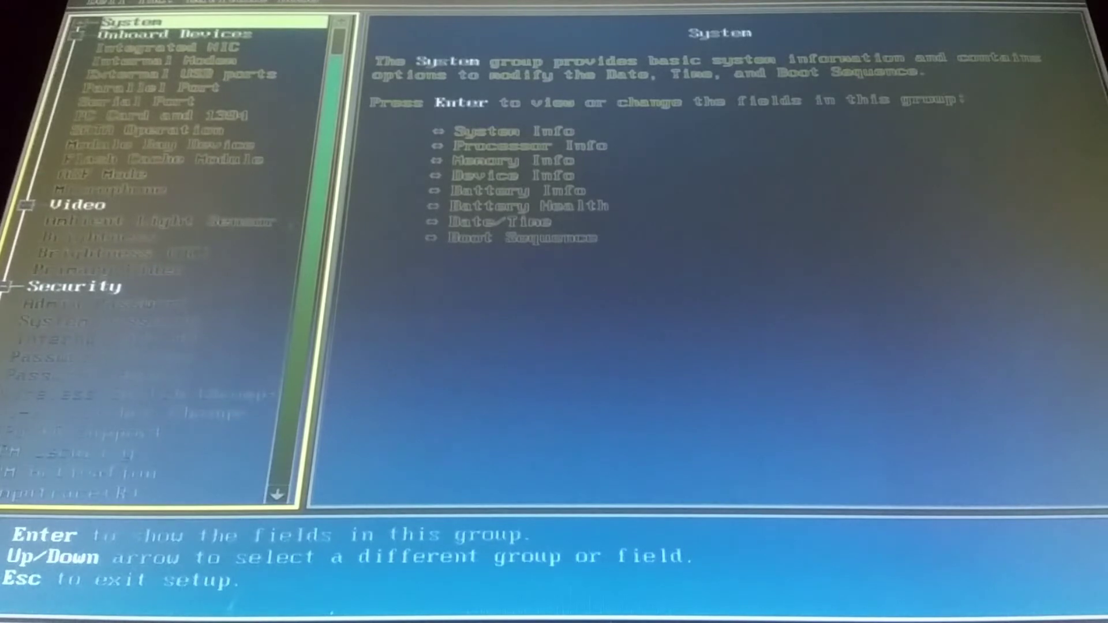
{"action": "key", "text": "Escape"}
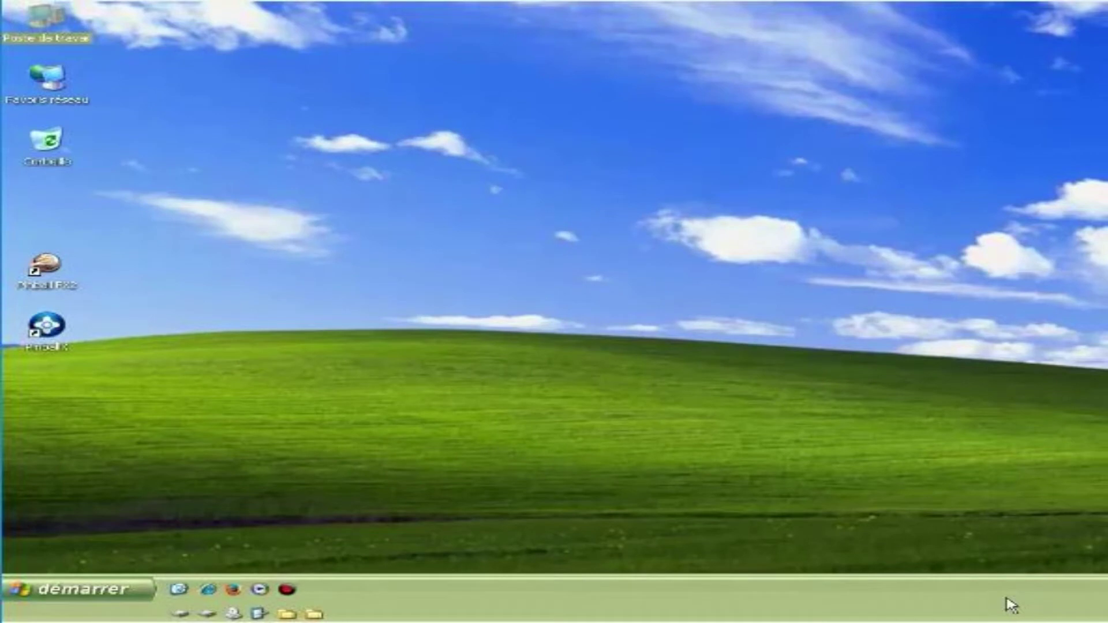
Open the computer's system properties and check the Windows version, processor and memory.
{"action": "right_click", "coordinate": [56, 17]}
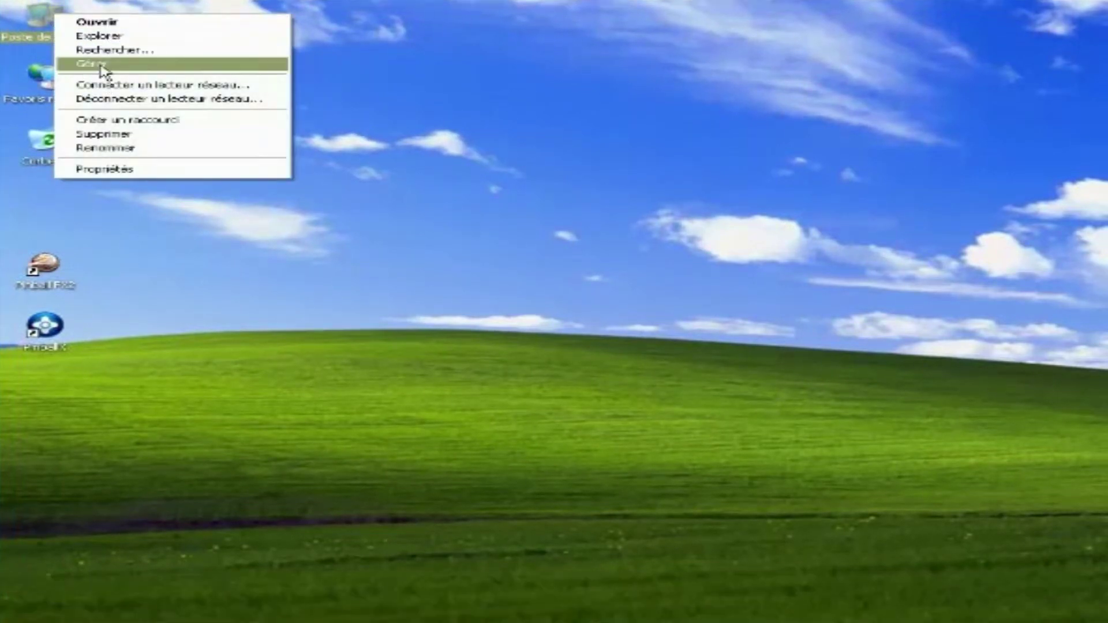
{"action": "left_click", "coordinate": [129, 169]}
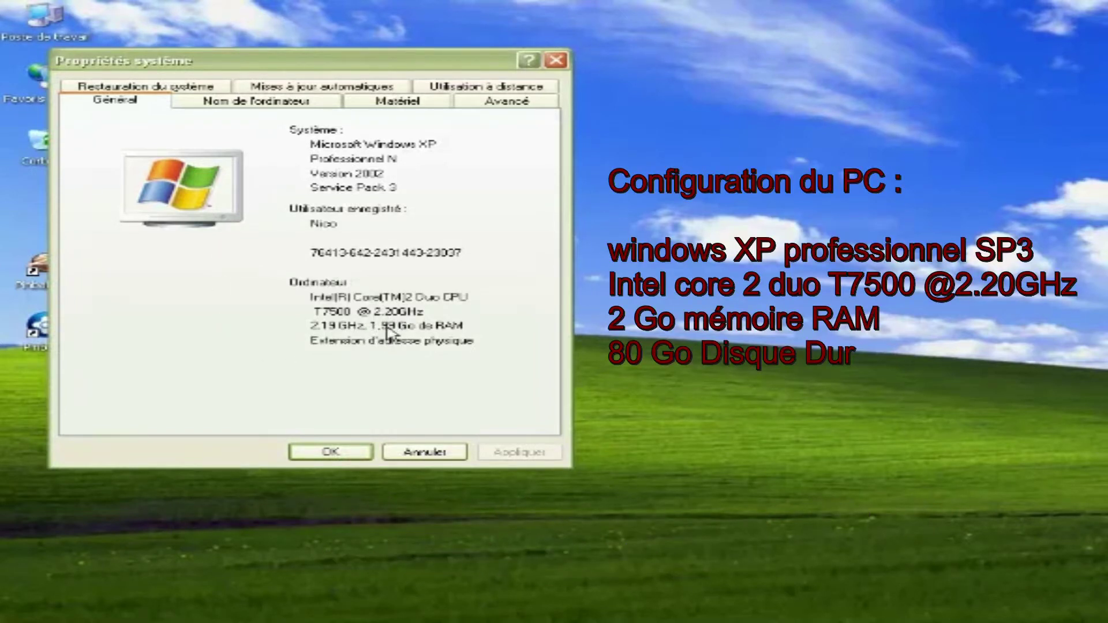
{"action": "left_click", "coordinate": [425, 324]}
{"action": "left_click", "coordinate": [406, 311]}
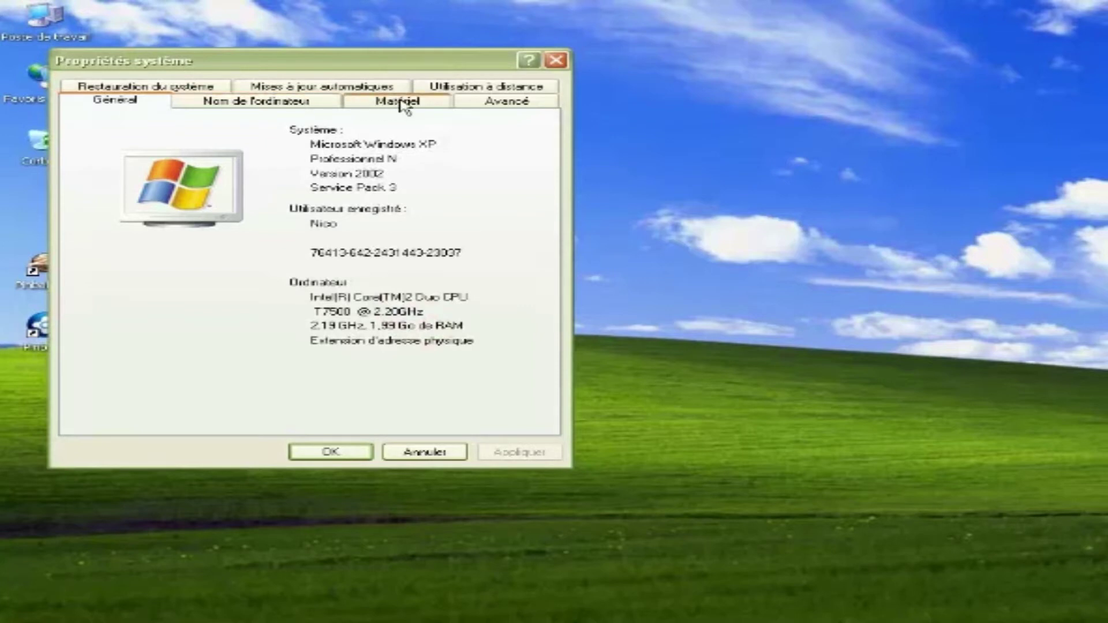
Delete the unknown account's profile (Compte inconnu) from the user profiles stored on this computer.
{"action": "left_click", "coordinate": [506, 103]}
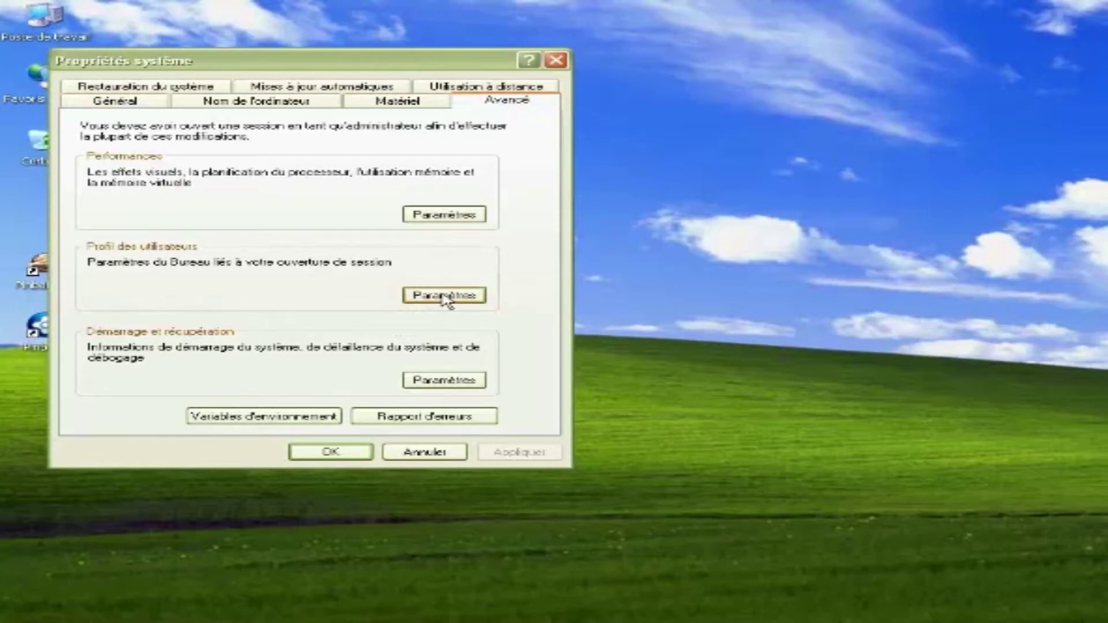
{"action": "left_click", "coordinate": [444, 295]}
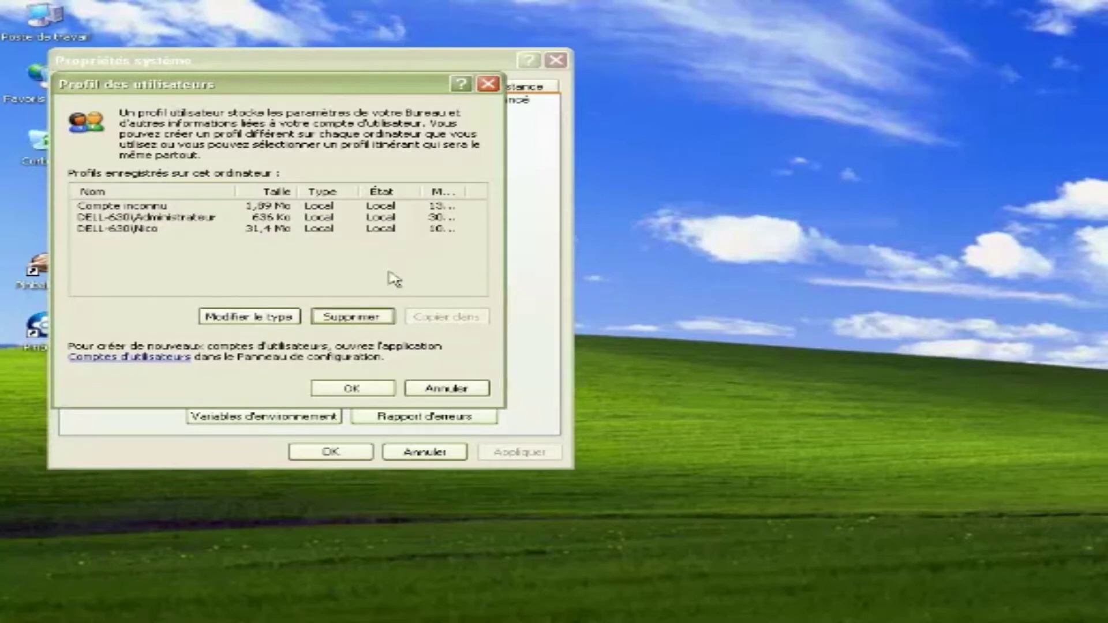
{"action": "left_click", "coordinate": [153, 206]}
{"action": "left_click", "coordinate": [345, 317]}
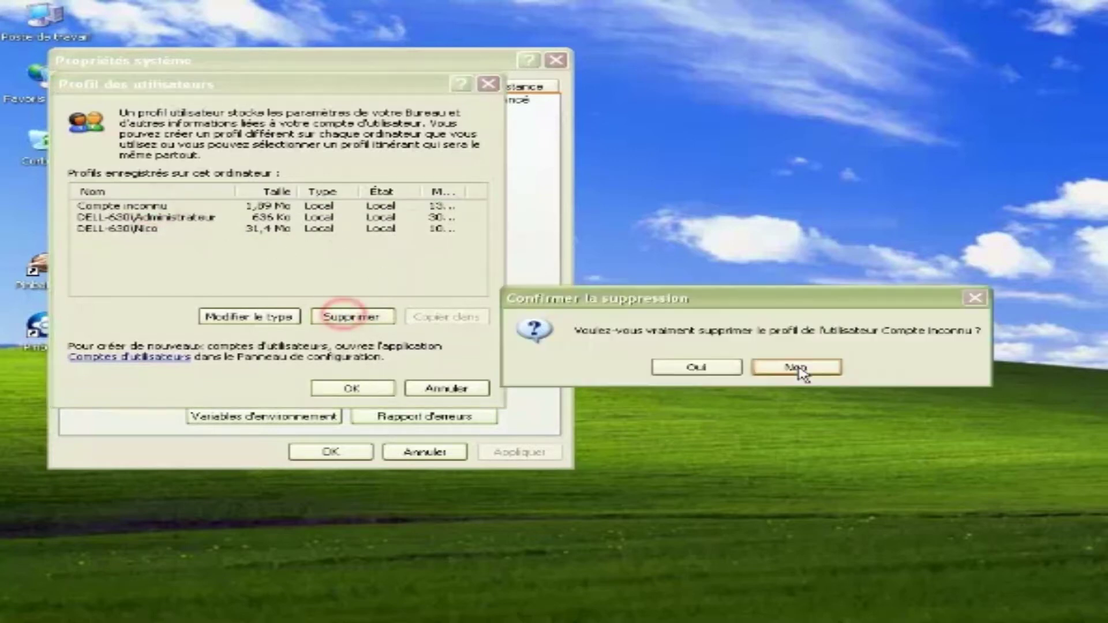
{"action": "left_click", "coordinate": [695, 367]}
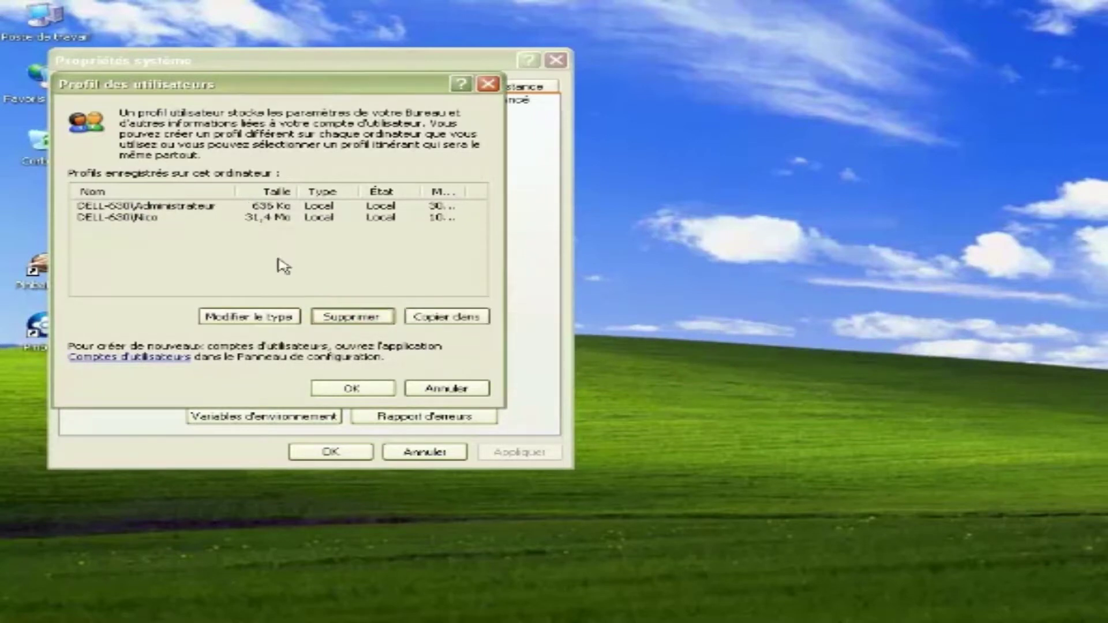
Delete the limited user account together with its files in Comptes d'utilisateurs.
{"action": "left_click", "coordinate": [134, 359]}
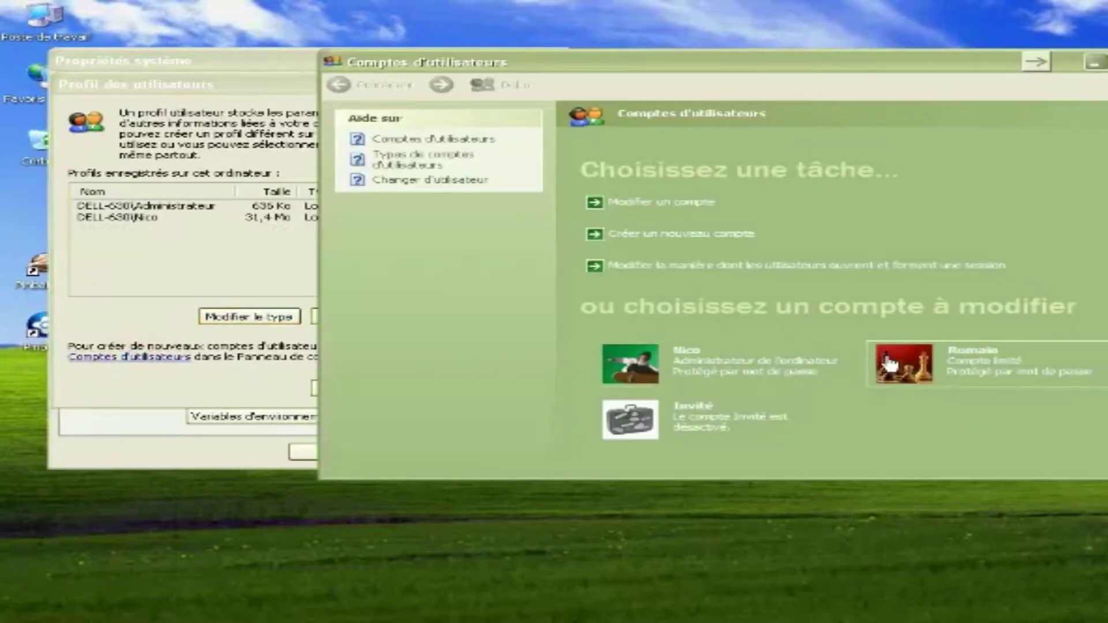
{"action": "left_click", "coordinate": [638, 203]}
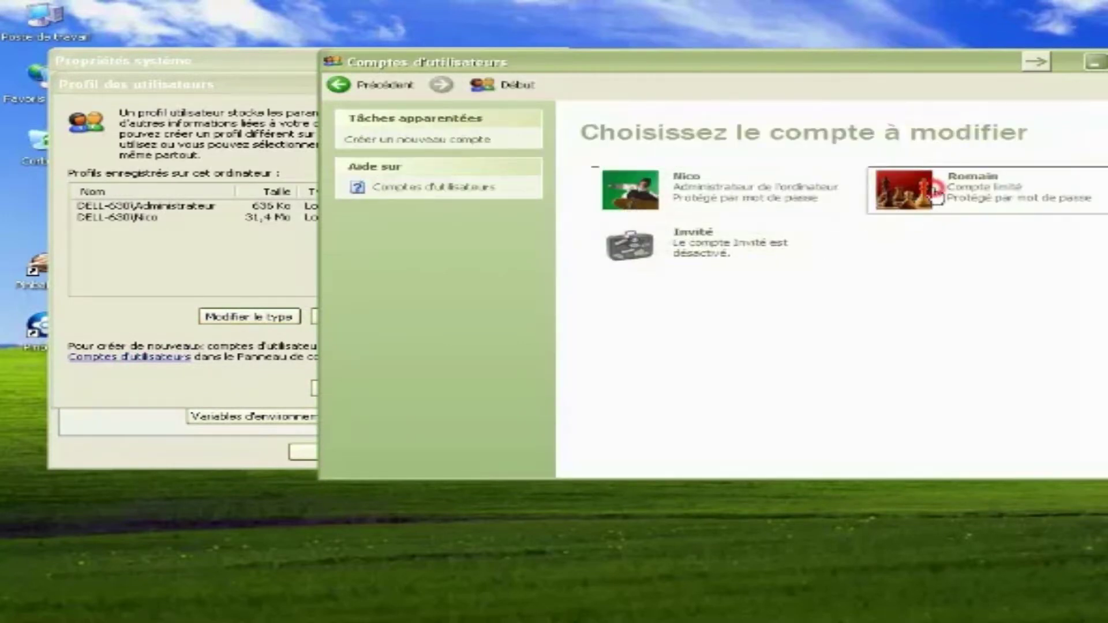
{"action": "left_click", "coordinate": [932, 203]}
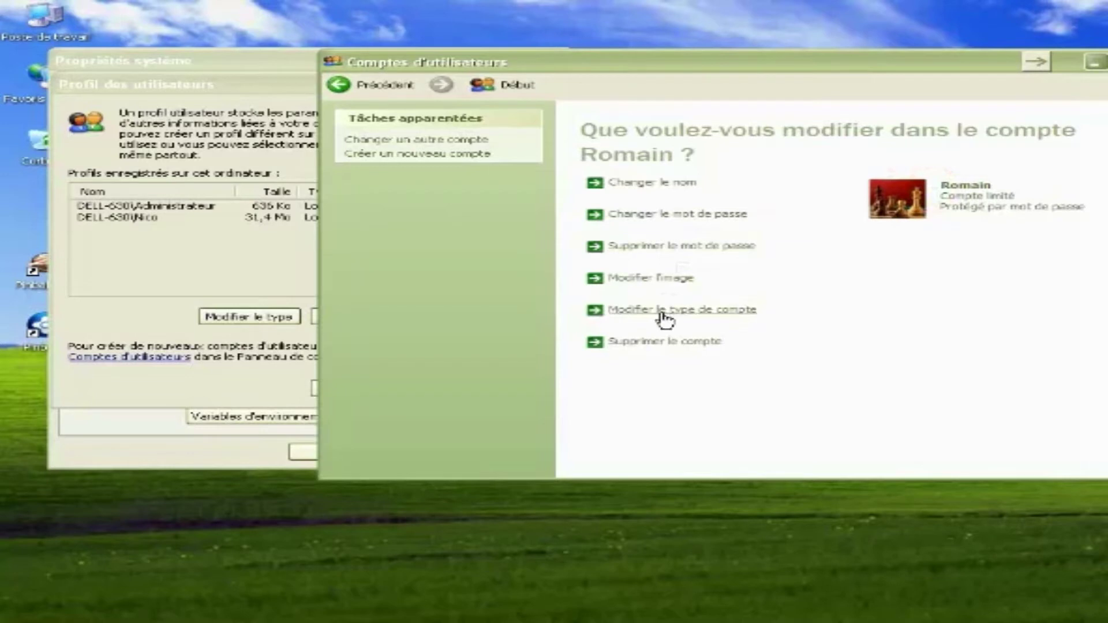
{"action": "left_click", "coordinate": [664, 342]}
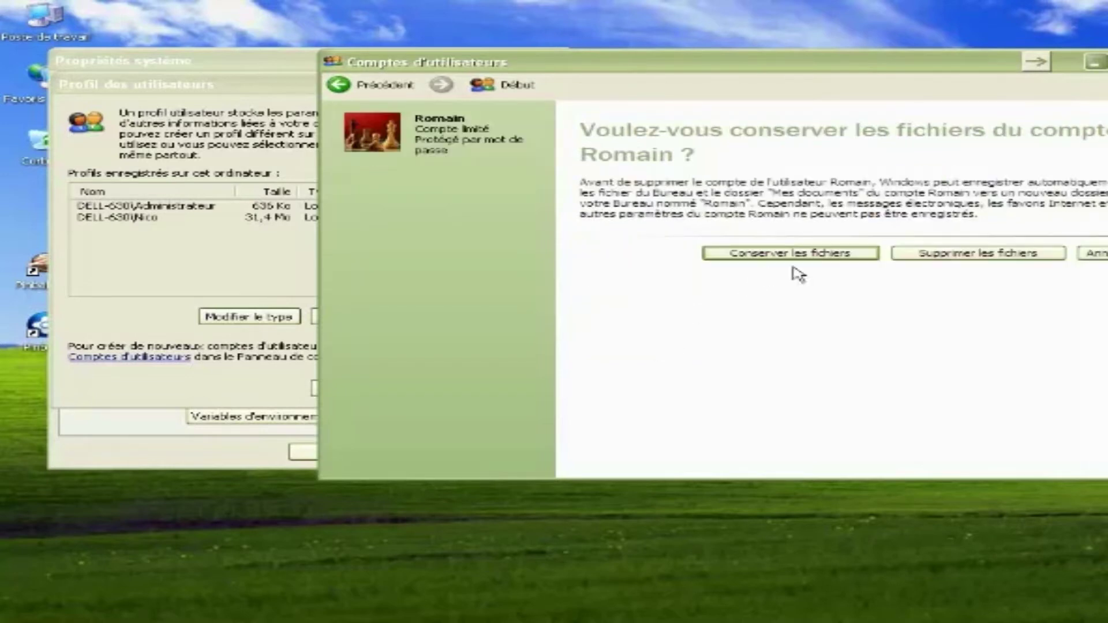
{"action": "left_click", "coordinate": [986, 253]}
{"action": "left_click", "coordinate": [983, 222]}
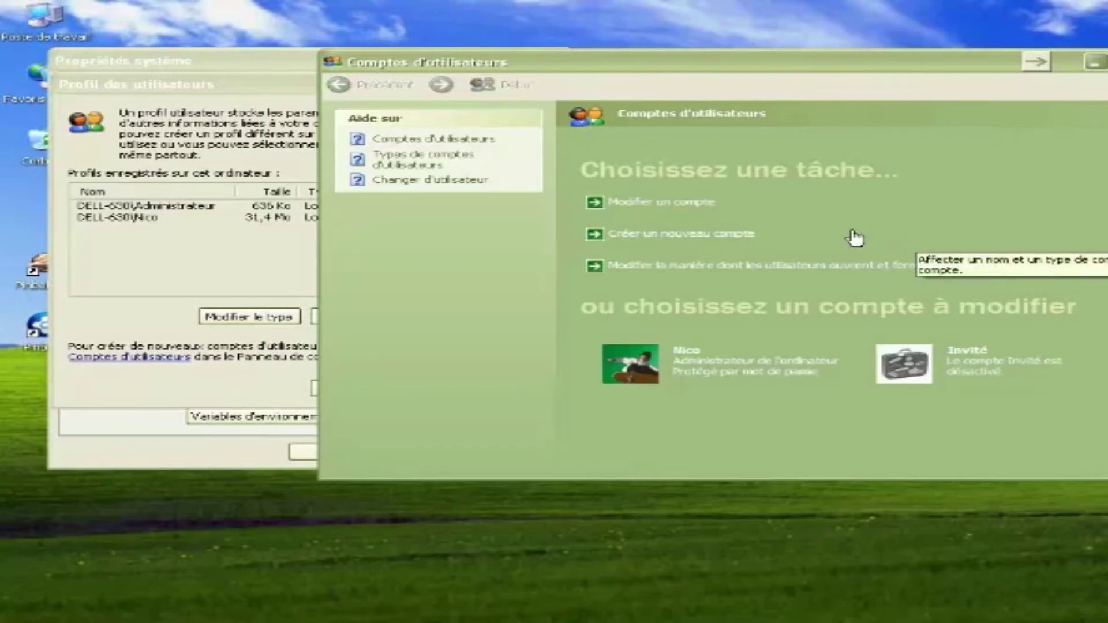
Create a new computer administrator account named User_PincabBox.
{"action": "left_click", "coordinate": [683, 236]}
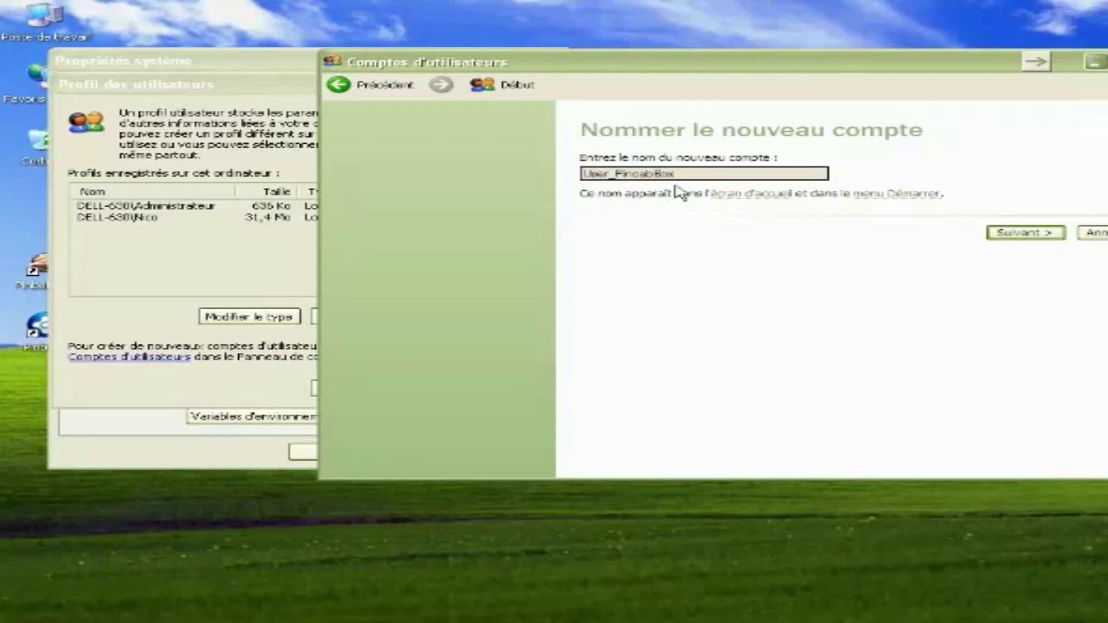
{"action": "left_click", "coordinate": [1022, 234]}
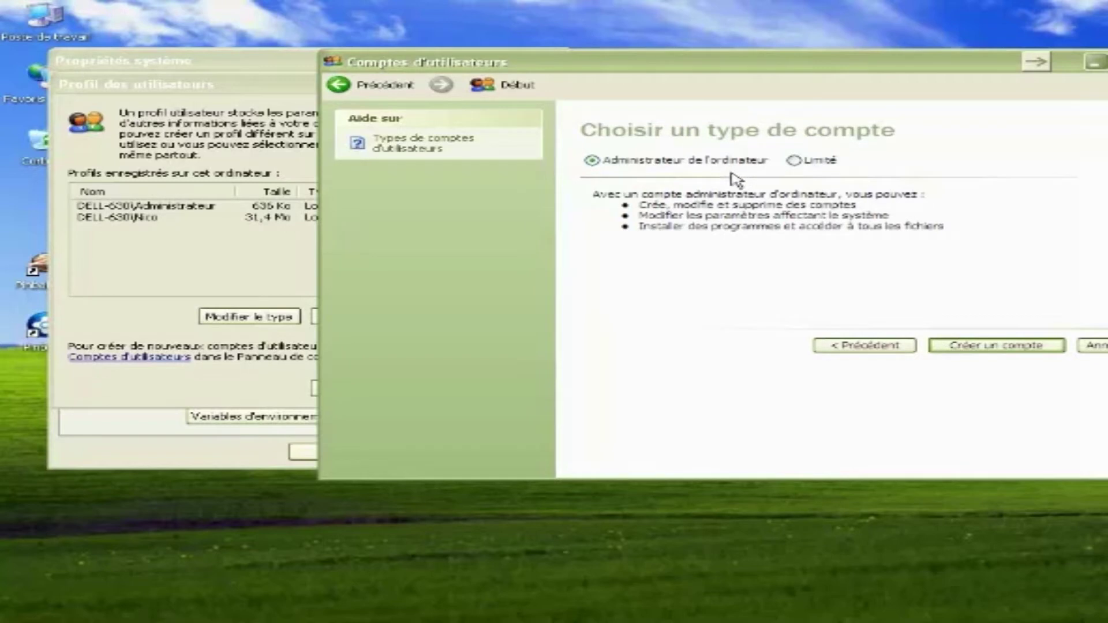
{"action": "left_click", "coordinate": [997, 346]}
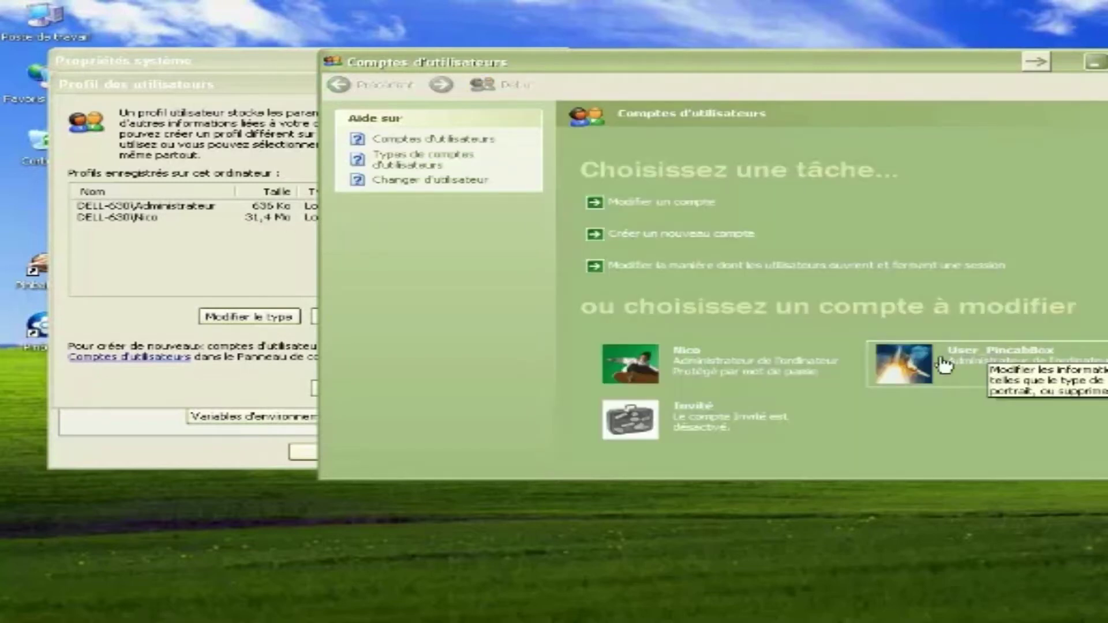
Create a password for the User_PincabBox account with the hint Flipper, and close the user accounts and profiles windows.
{"action": "left_click", "coordinate": [661, 202]}
{"action": "left_click", "coordinate": [935, 203]}
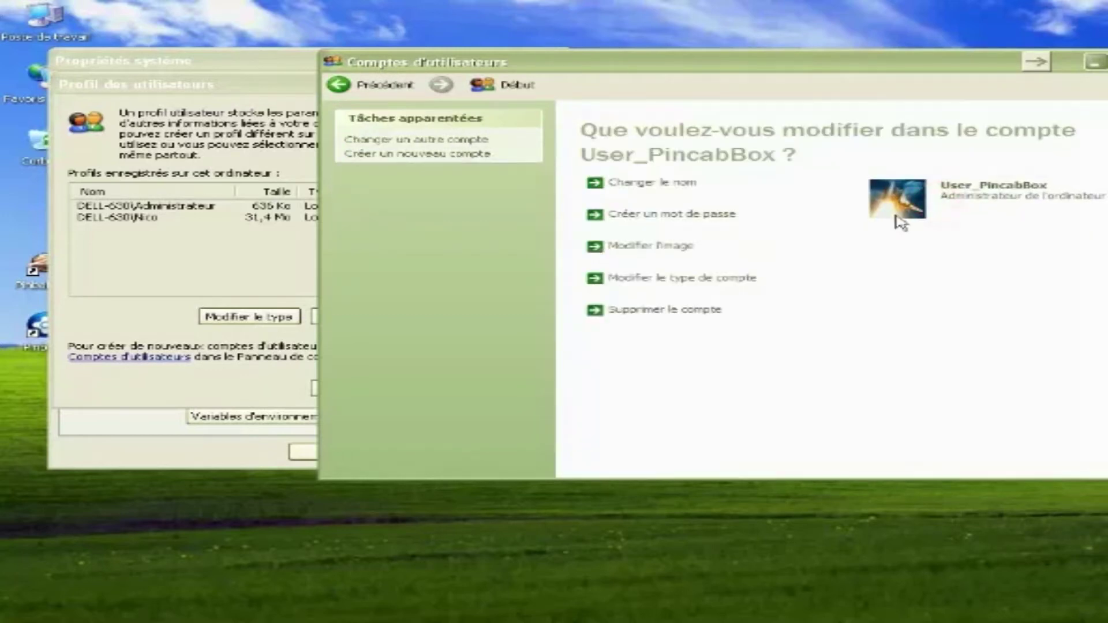
{"action": "left_click", "coordinate": [675, 215]}
{"action": "left_click", "coordinate": [630, 289]}
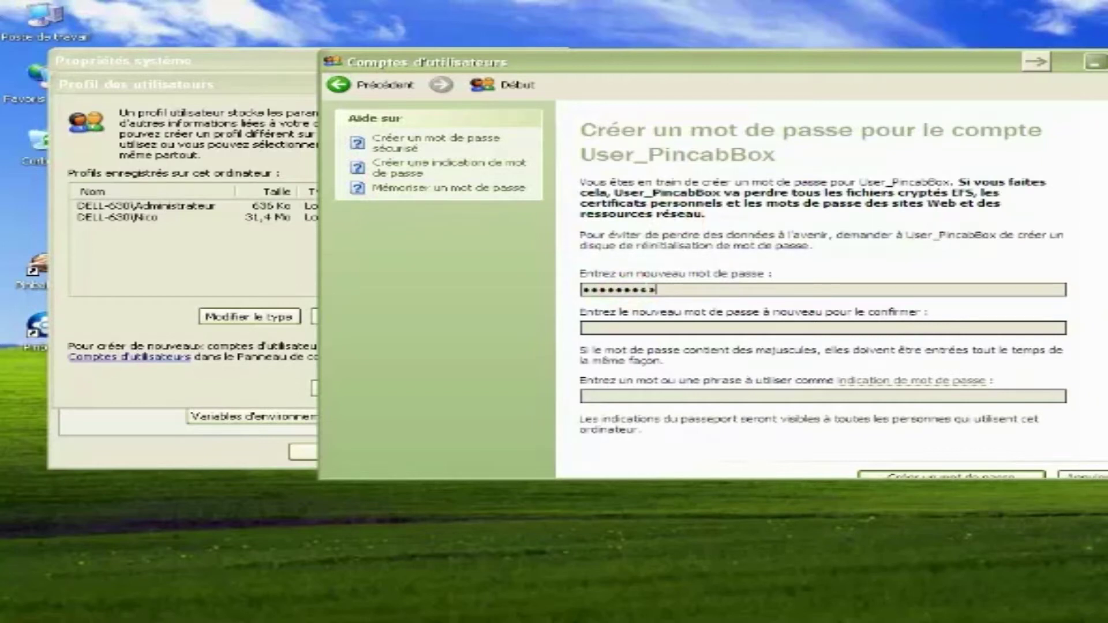
{"action": "left_click", "coordinate": [624, 328]}
{"action": "left_click", "coordinate": [601, 396]}
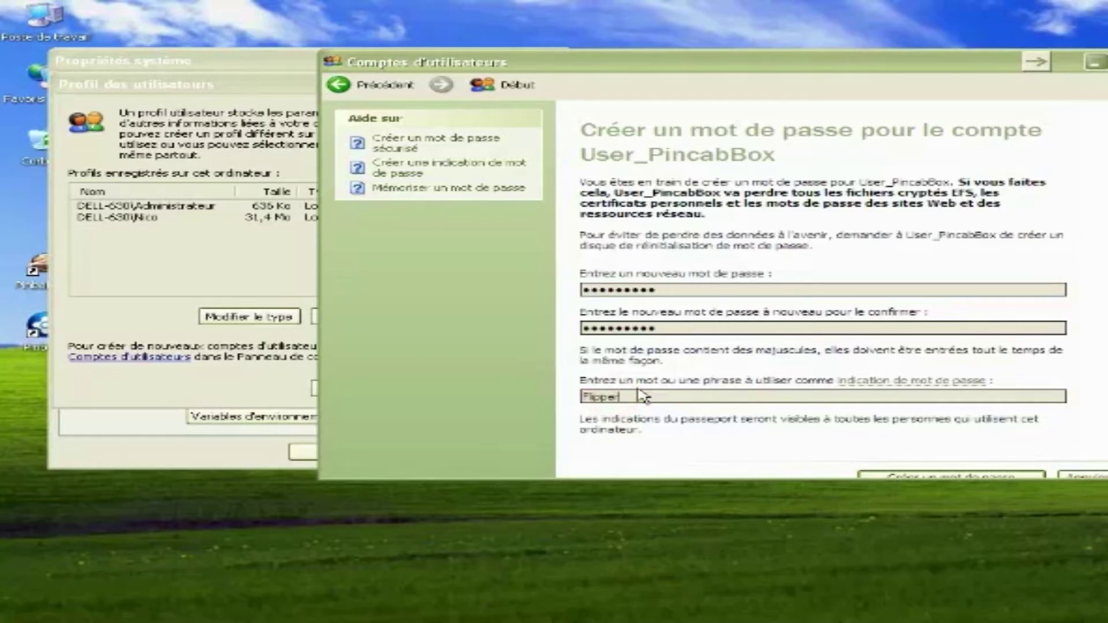
{"action": "left_click", "coordinate": [895, 478]}
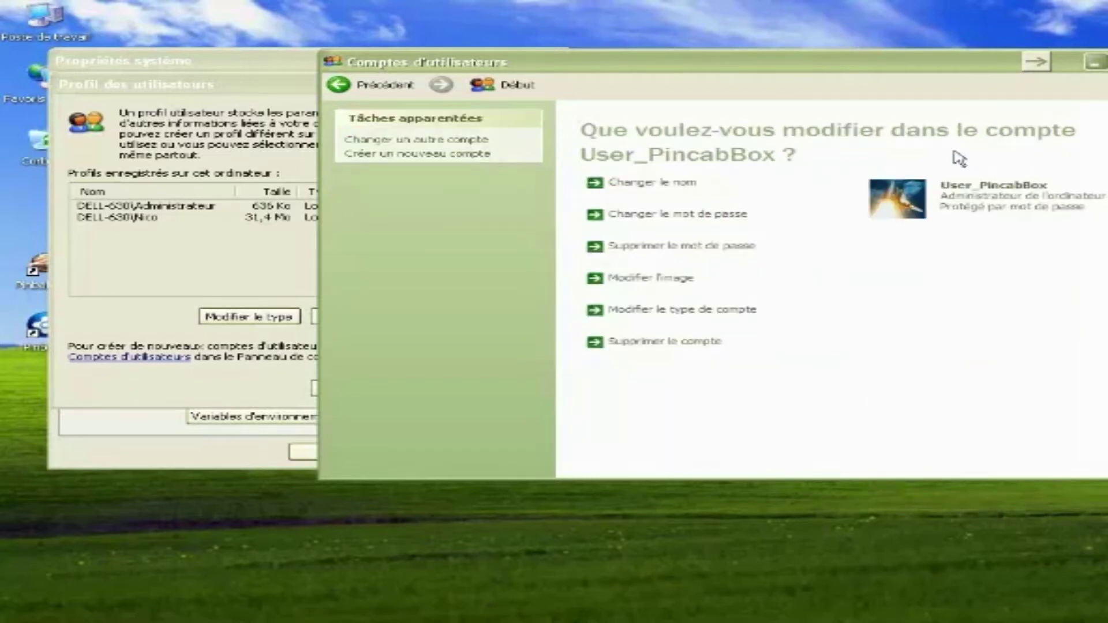
{"action": "key", "text": "alt+F4"}
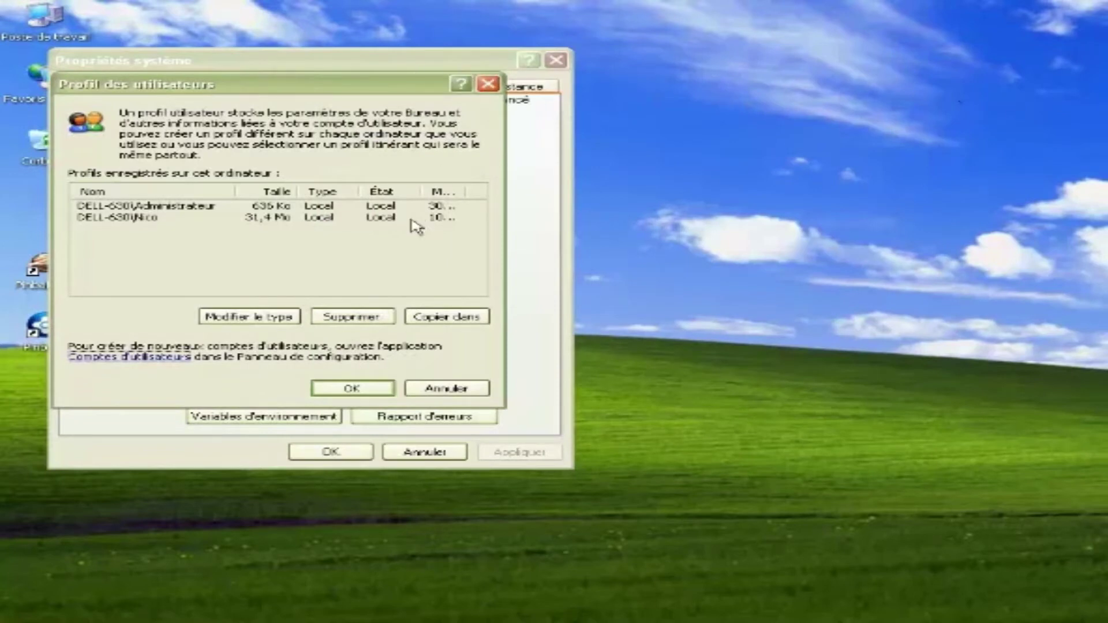
{"action": "left_click", "coordinate": [351, 388]}
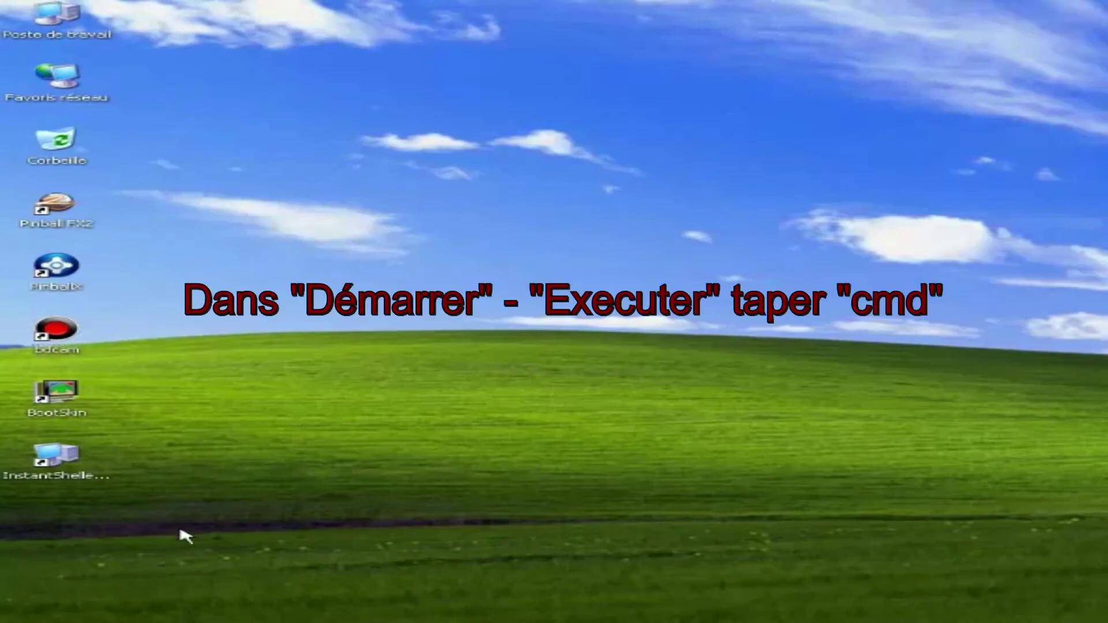
Run cmd to open a command prompt, and move its window lower on the desktop.
{"action": "left_click", "coordinate": [170, 616]}
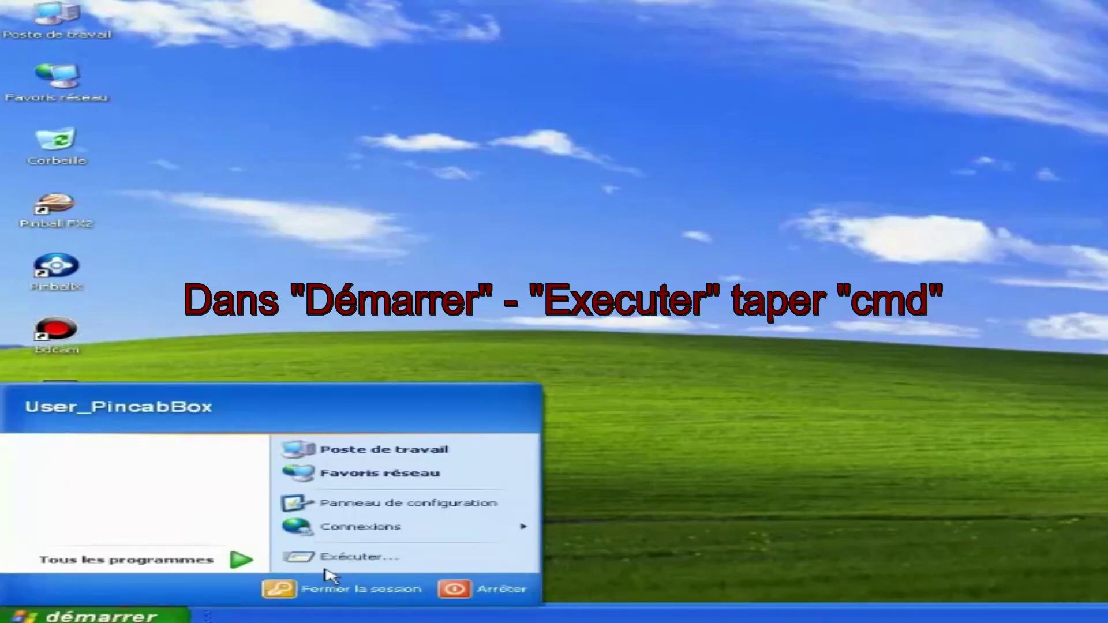
{"action": "left_click", "coordinate": [341, 557]}
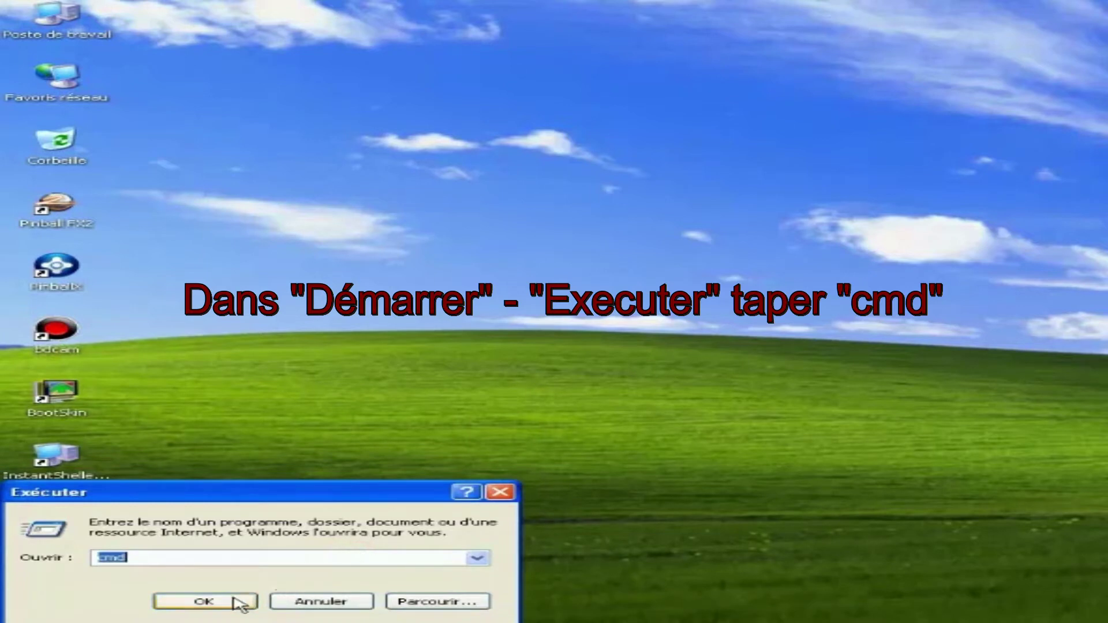
{"action": "left_click", "coordinate": [203, 602]}
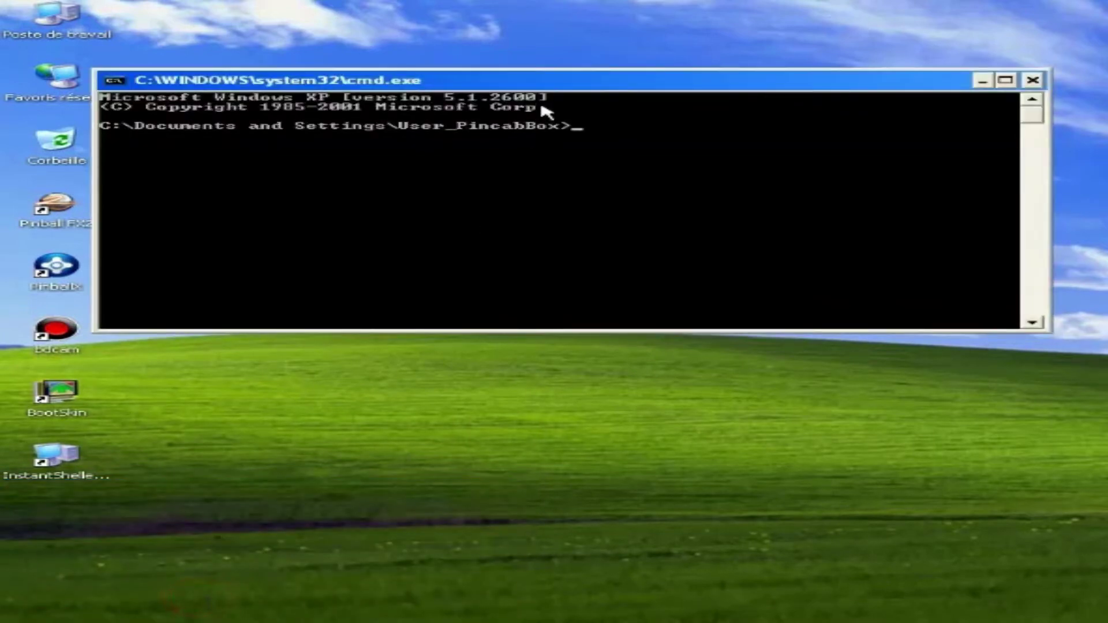
{"action": "left_click_drag", "start_coordinate": [546, 85], "coordinate": [572, 347]}
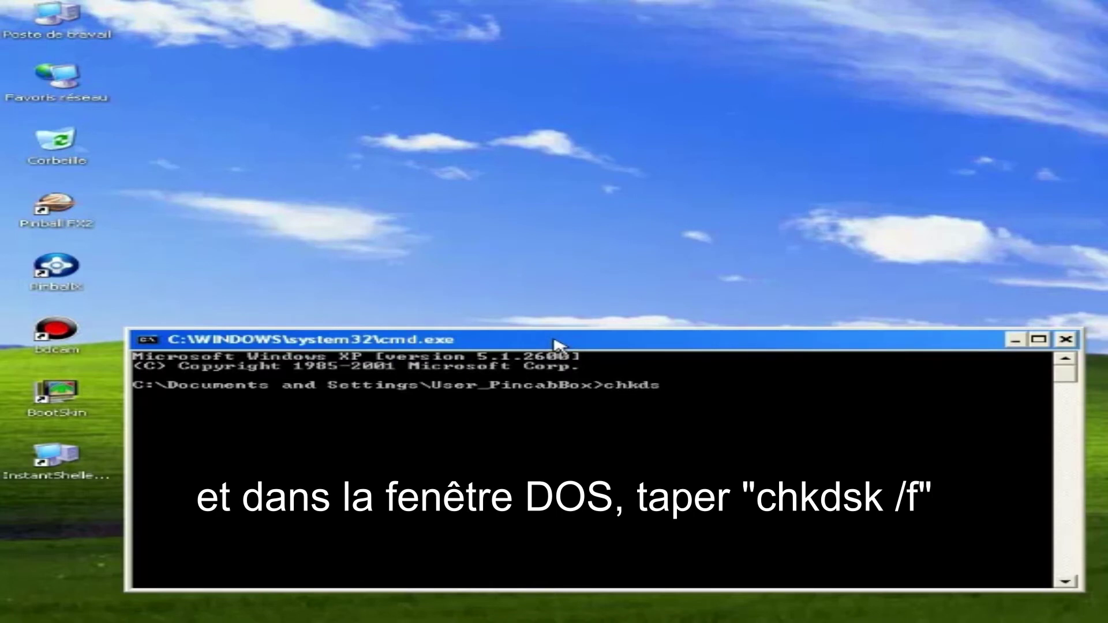
Run chkdsk /f, answer o to schedule the disk check for the next restart, and close the command prompt.
{"action": "type", "text": "f"}
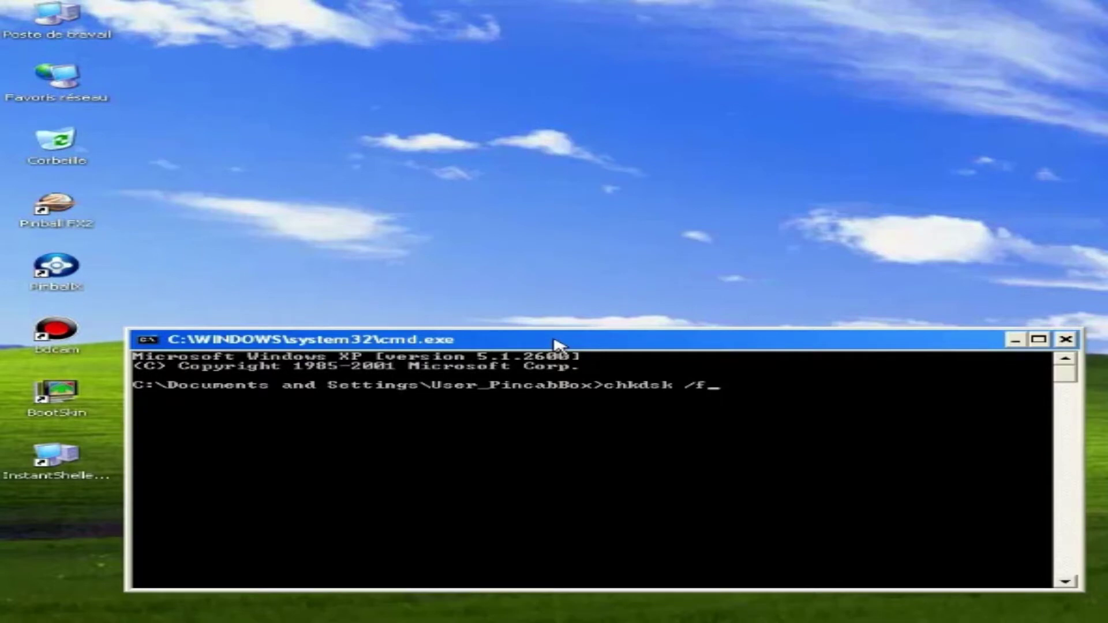
{"action": "key", "text": "Return"}
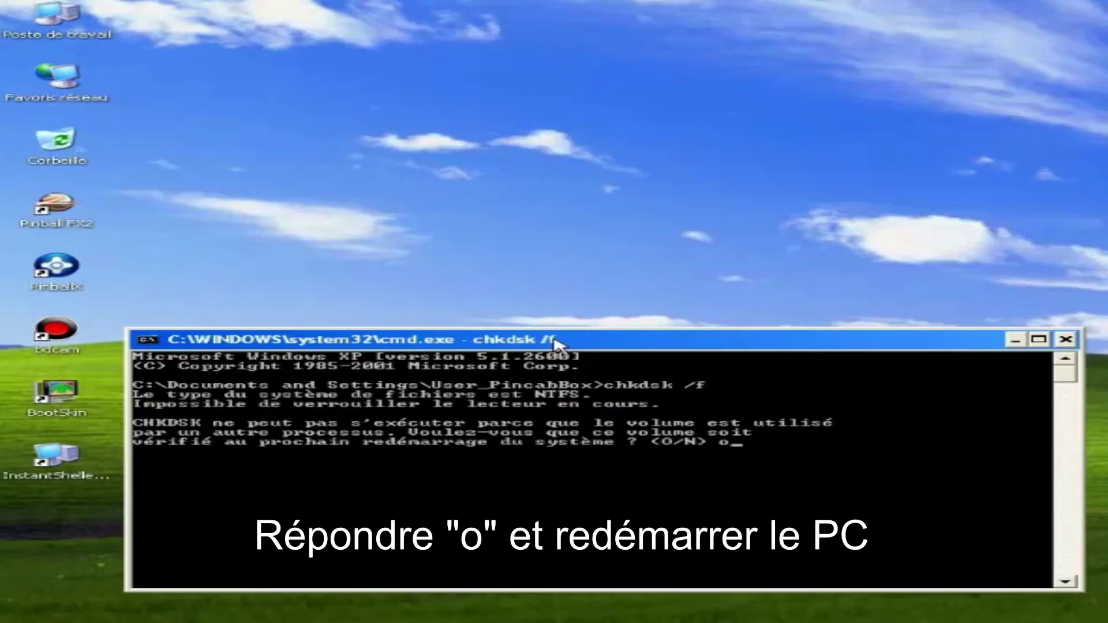
{"action": "type", "text": "o"}
{"action": "key", "text": "Return"}
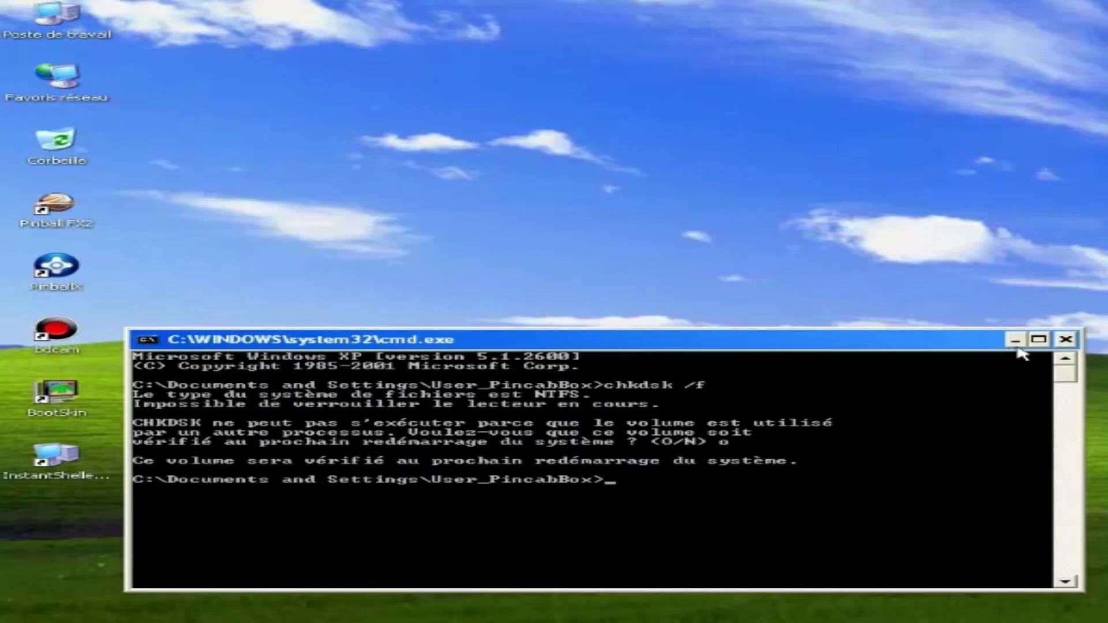
{"action": "left_click", "coordinate": [1066, 340]}
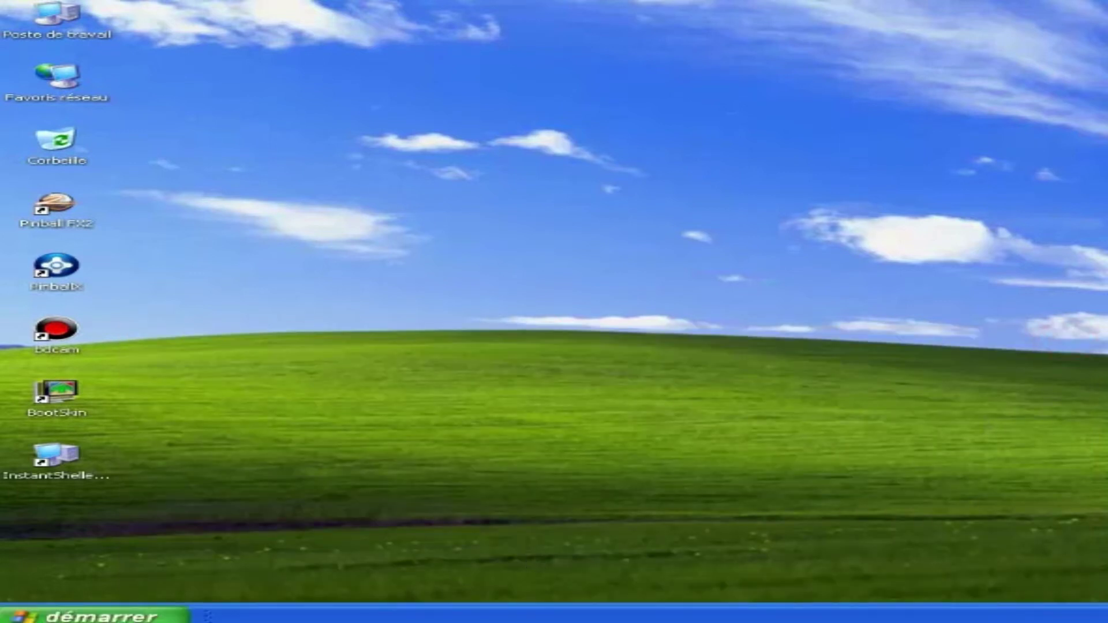
Restart the PC by choosing Redémarrer as the shutdown action.
{"action": "left_click", "coordinate": [84, 616]}
{"action": "left_click", "coordinate": [464, 591]}
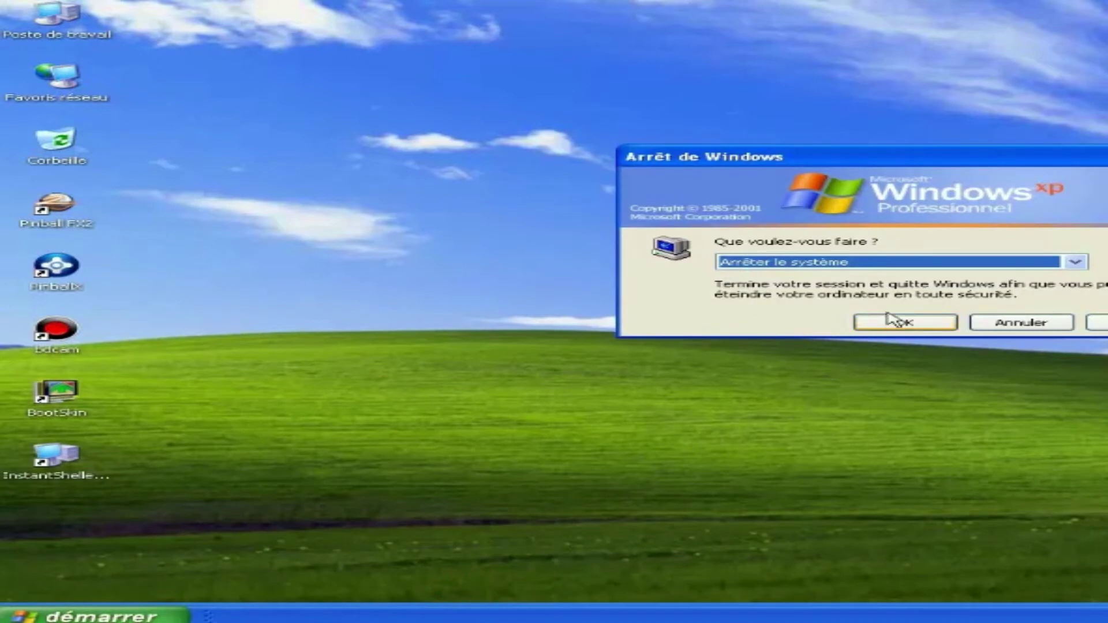
{"action": "left_click", "coordinate": [950, 263]}
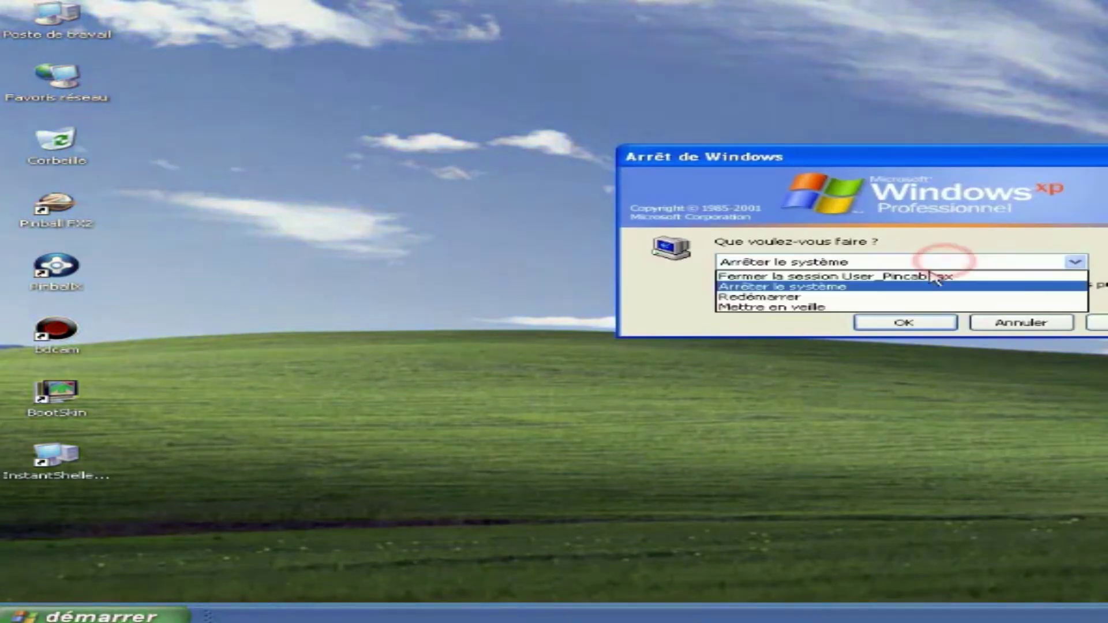
{"action": "left_click", "coordinate": [779, 297]}
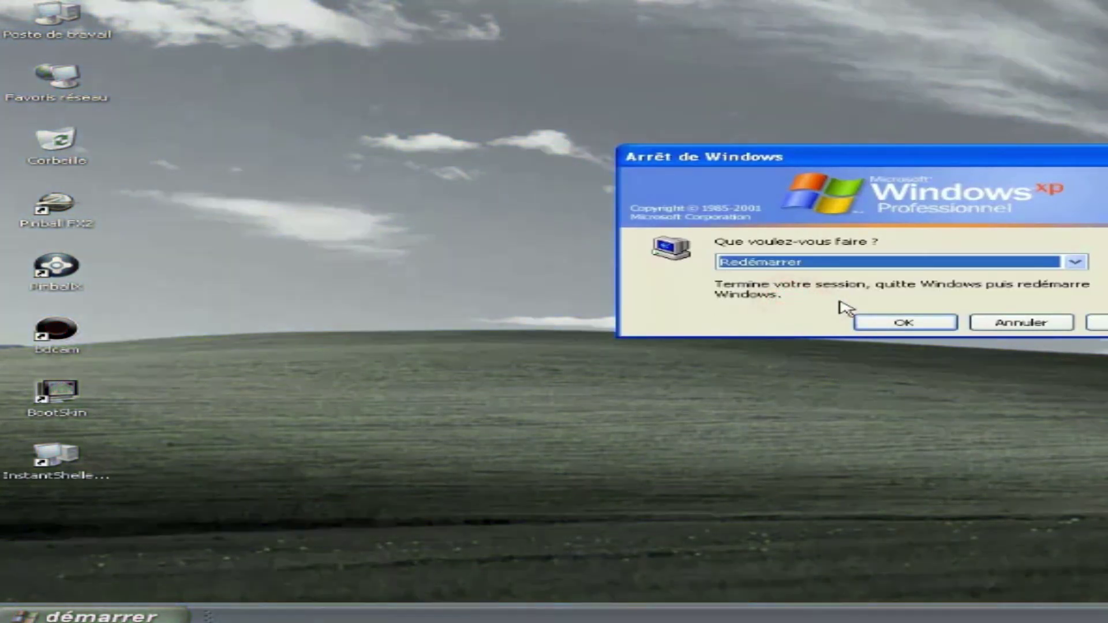
{"action": "left_click", "coordinate": [905, 323]}
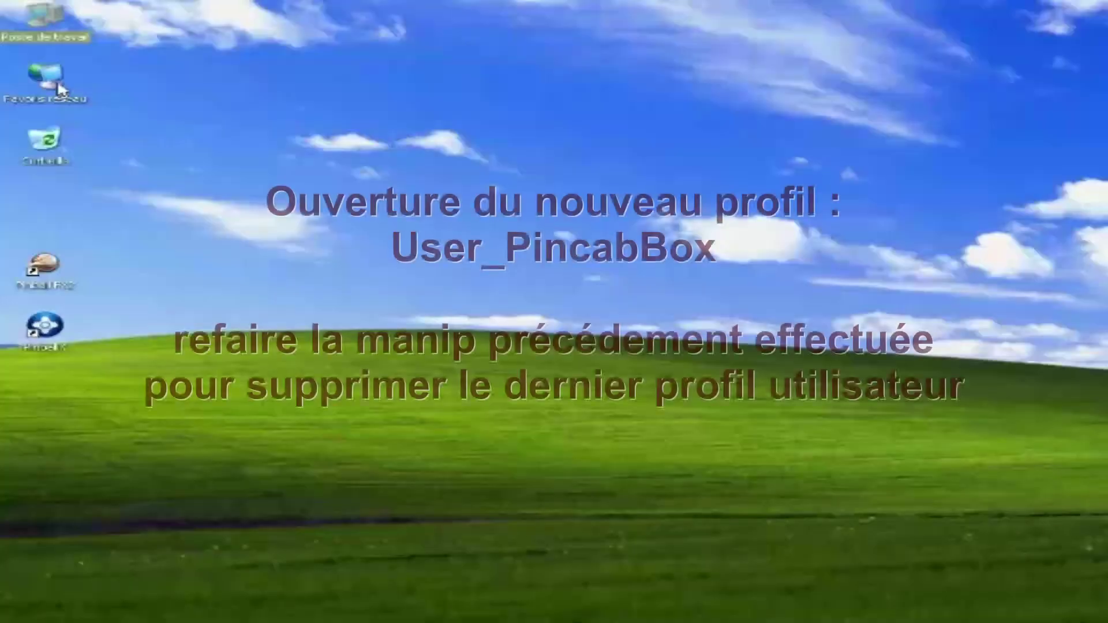
Delete the leftover user profile folder ending in .old from C:\Documents and Settings.
{"action": "double_click", "coordinate": [44, 16]}
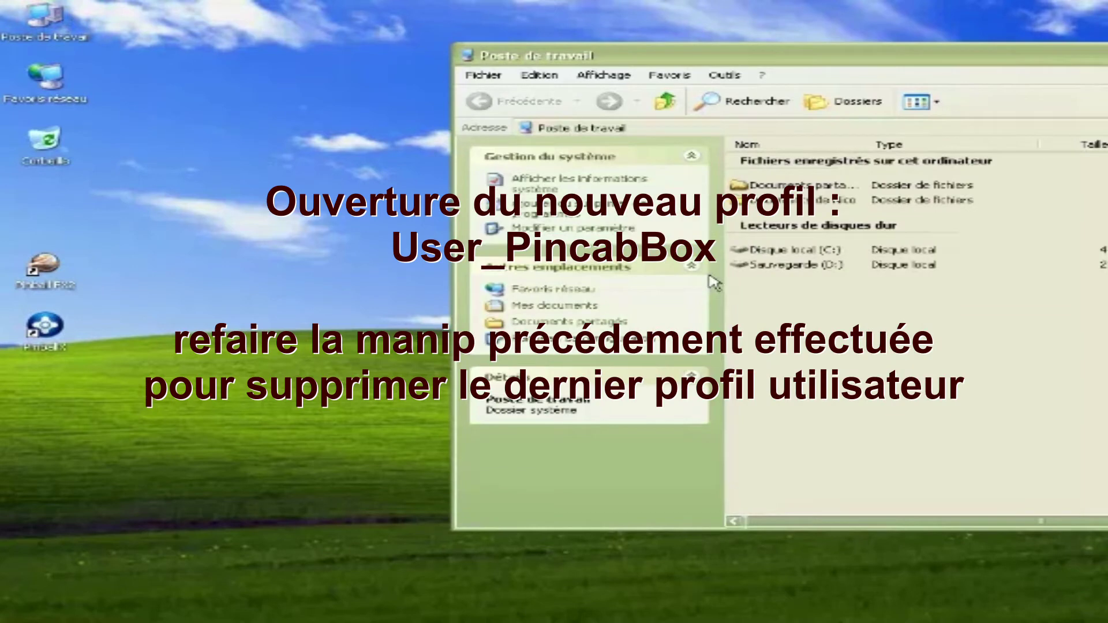
{"action": "left_click", "coordinate": [785, 249]}
{"action": "double_click", "coordinate": [785, 250]}
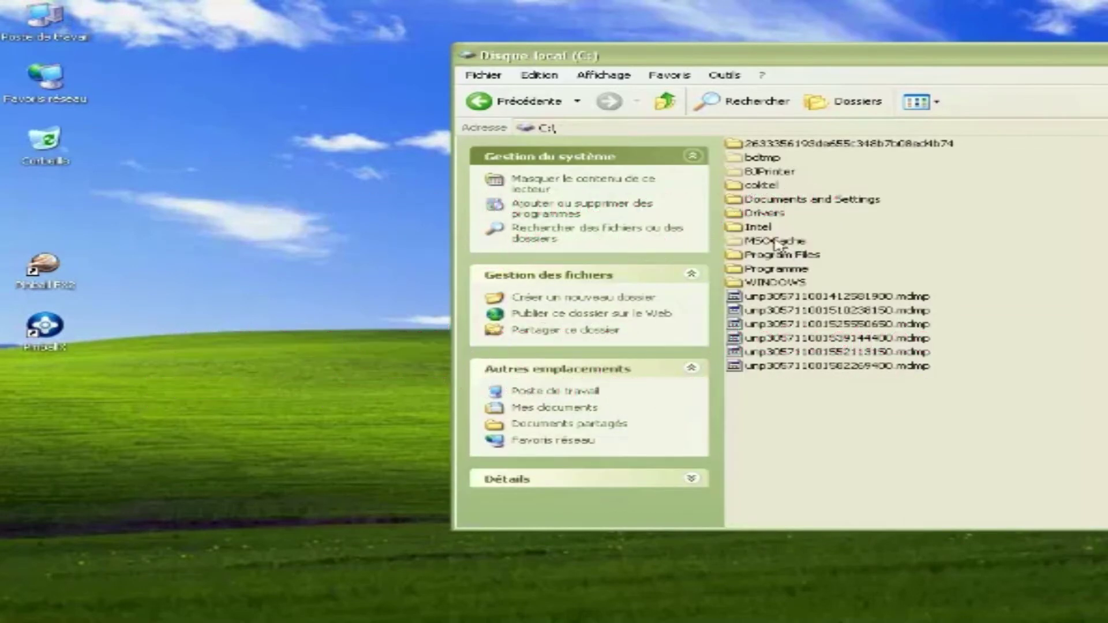
{"action": "left_click", "coordinate": [768, 199]}
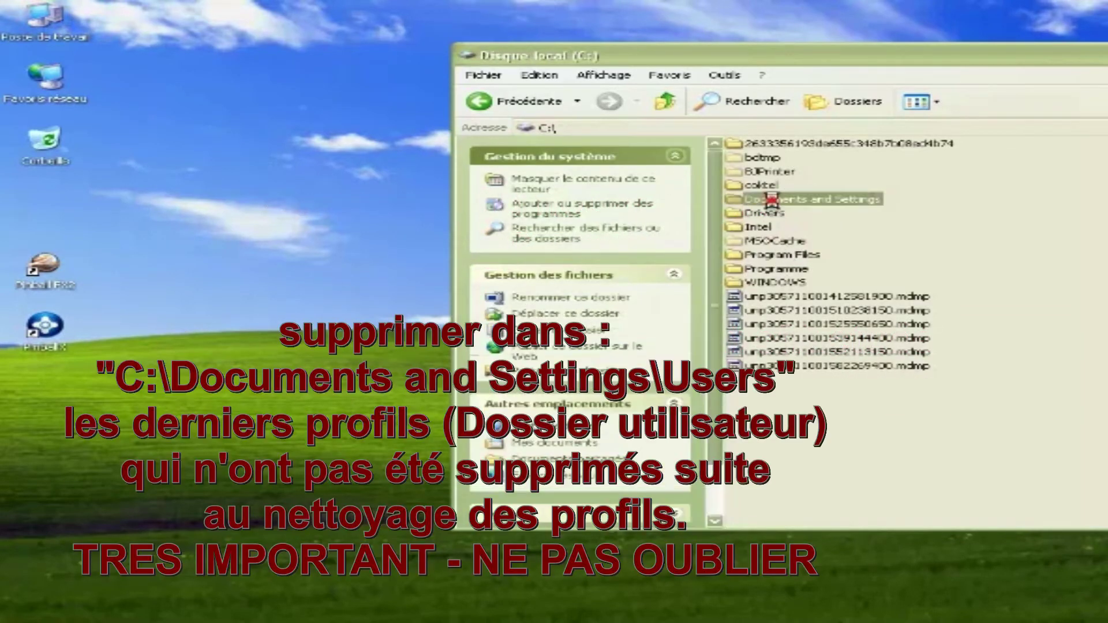
{"action": "double_click", "coordinate": [768, 199]}
{"action": "right_click", "coordinate": [766, 202]}
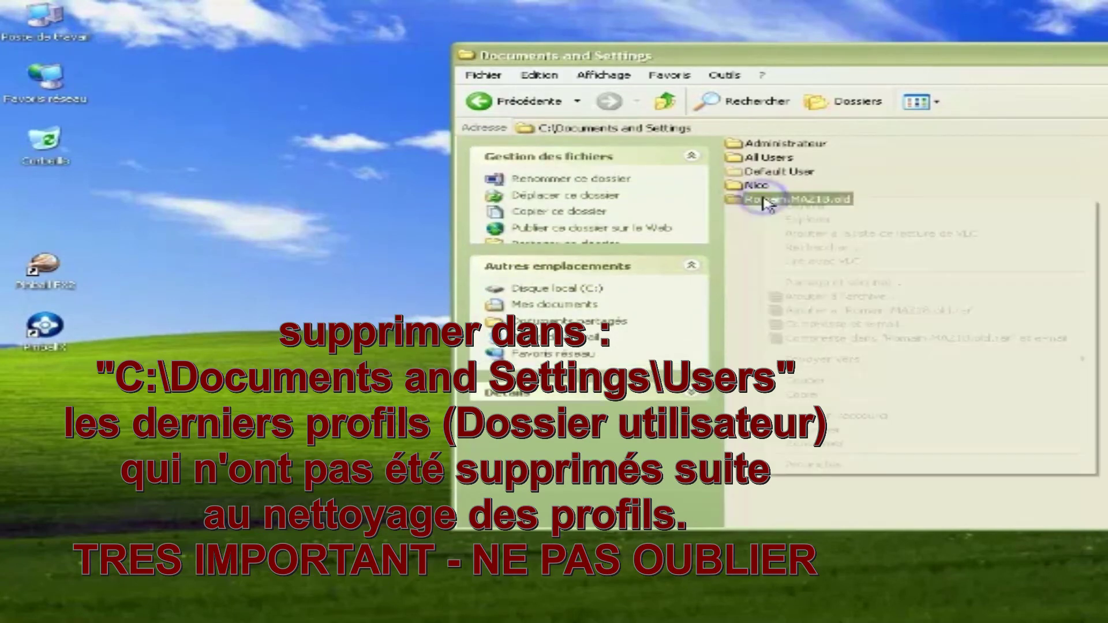
{"action": "left_click", "coordinate": [798, 430]}
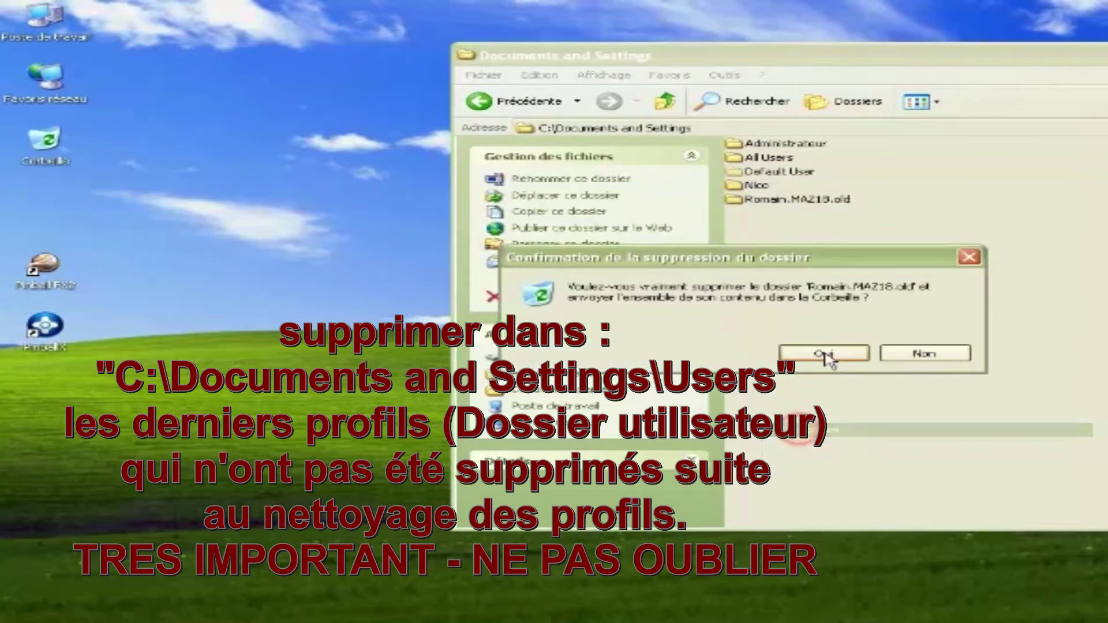
{"action": "left_click", "coordinate": [822, 353]}
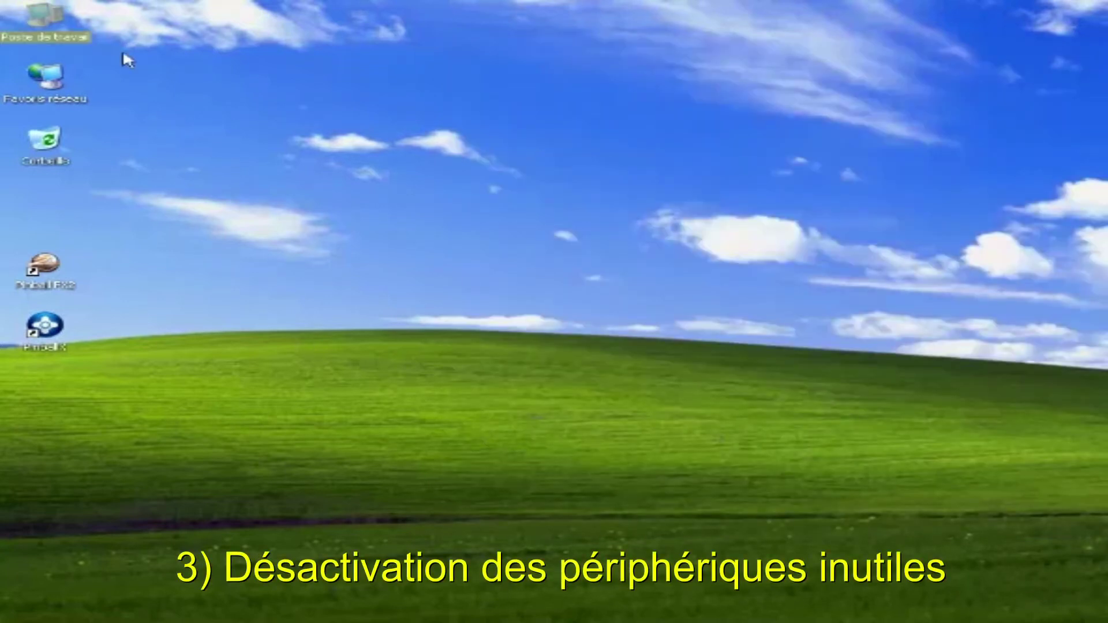
Open the device manager in Gestion de l'ordinateur and select the Broadcom NetXtreme 57xx Gigabit Controller network adapter.
{"action": "right_click", "coordinate": [45, 19]}
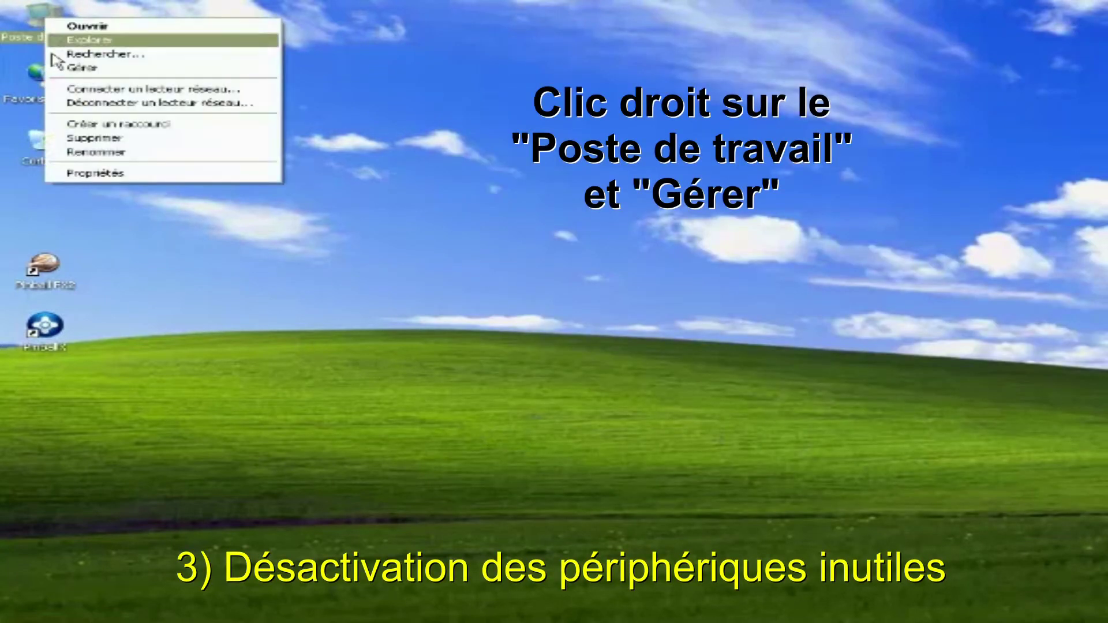
{"action": "left_click", "coordinate": [80, 68]}
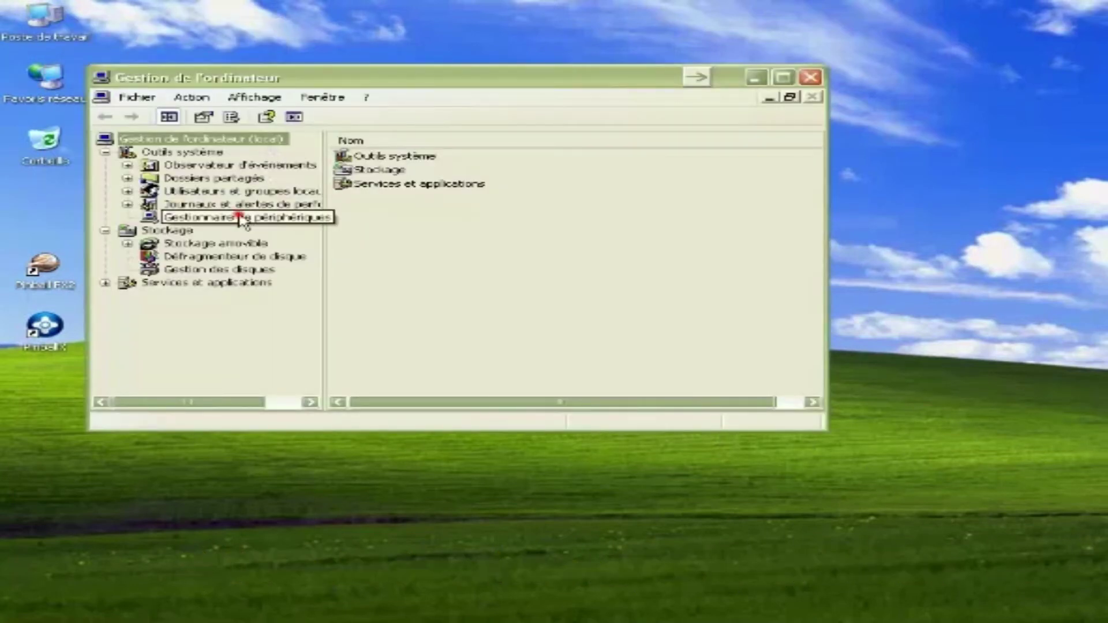
{"action": "left_click", "coordinate": [238, 216]}
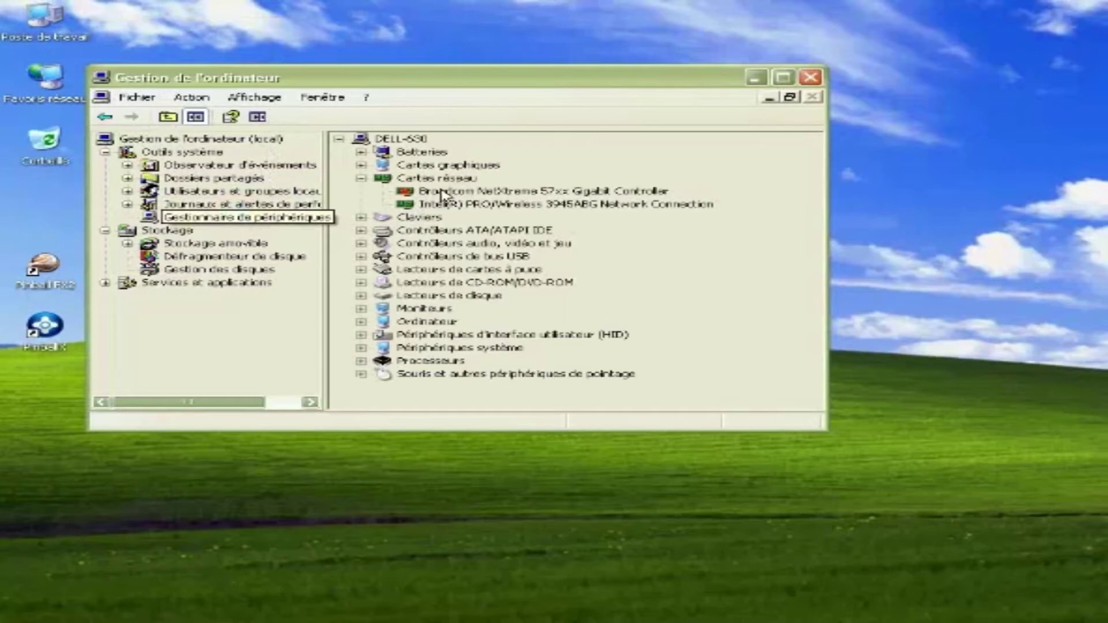
{"action": "left_click", "coordinate": [522, 191]}
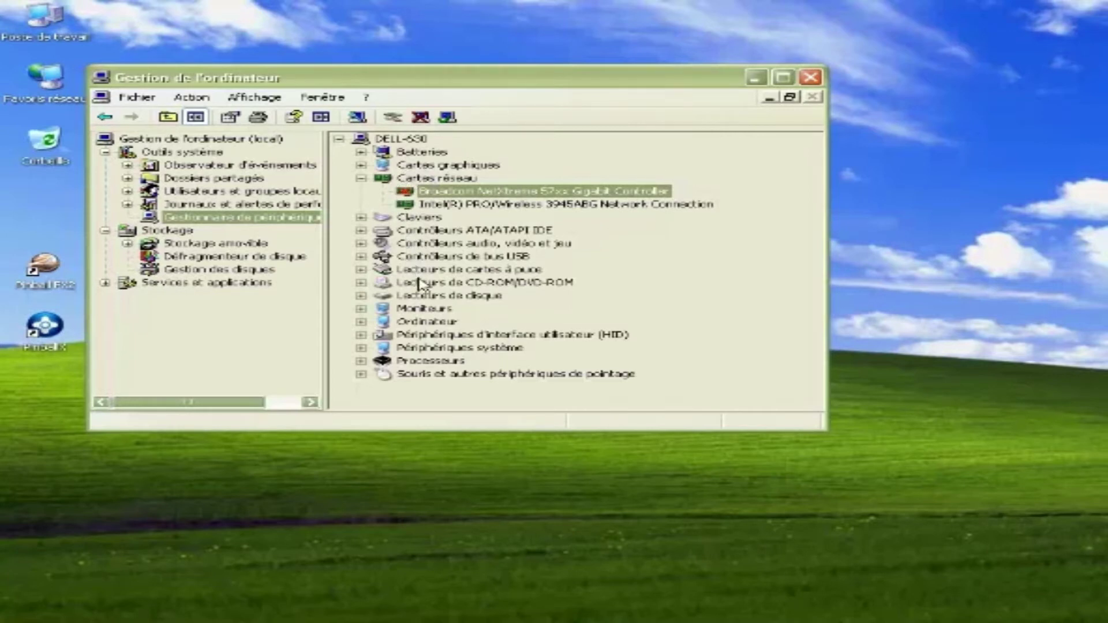
Disable the O2Micro OZ776 USB CCID Smartcard Reader under Lecteurs de cartes à puce.
{"action": "left_click", "coordinate": [361, 270]}
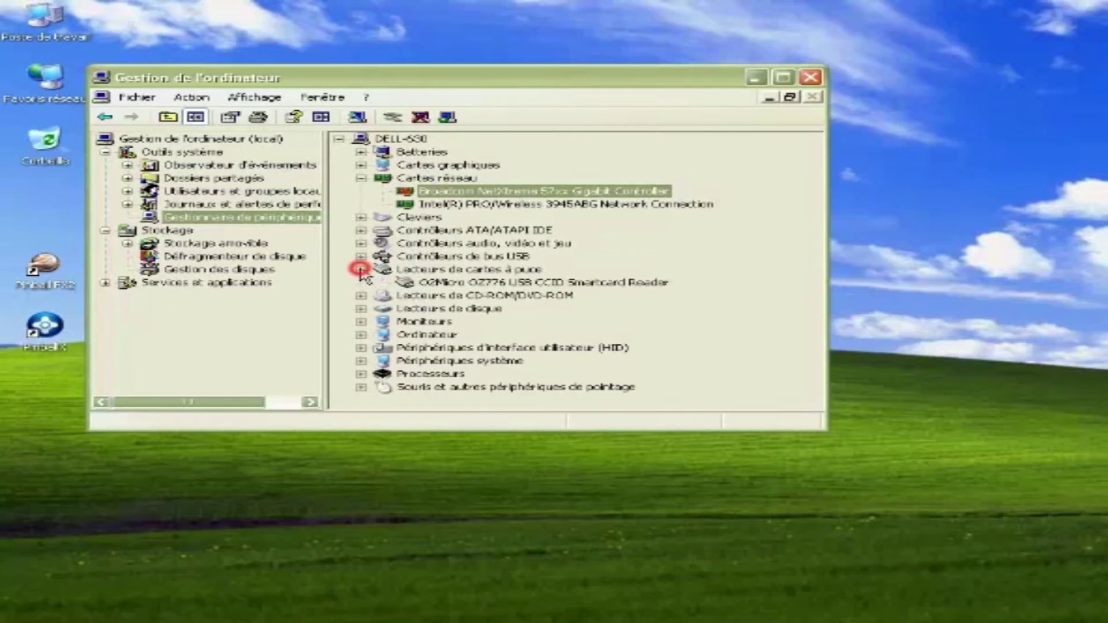
{"action": "right_click", "coordinate": [455, 283]}
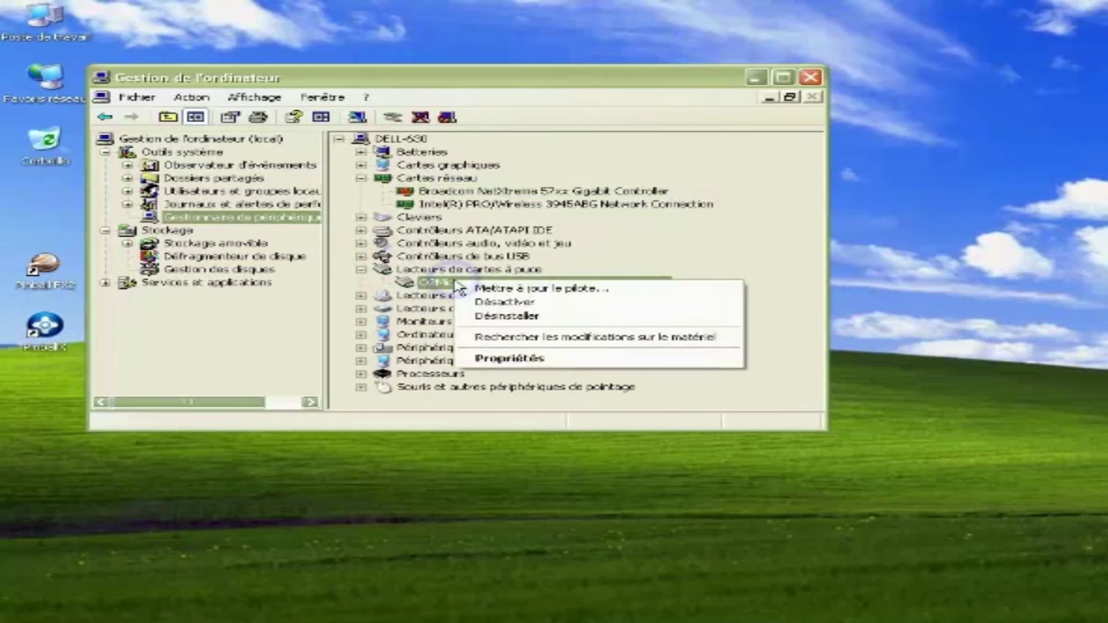
{"action": "left_click", "coordinate": [485, 302]}
{"action": "left_click", "coordinate": [701, 366]}
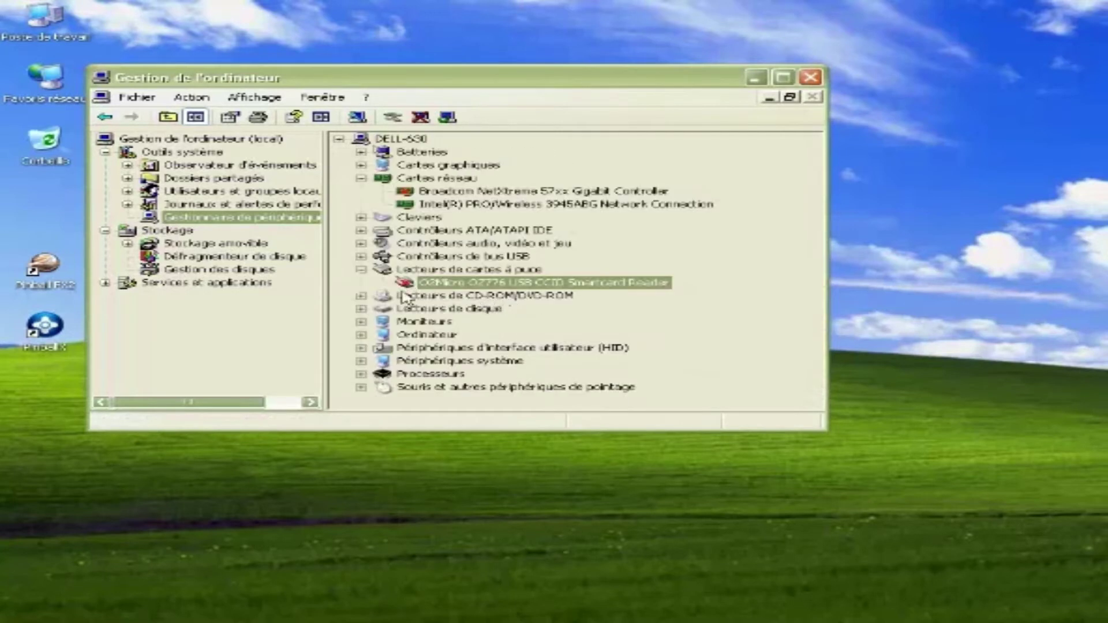
Disable the PBDS DVD+-RW DS-8W1P drive under Lecteurs de CD-ROM/DVD-ROM.
{"action": "left_click", "coordinate": [362, 296]}
{"action": "right_click", "coordinate": [443, 311]}
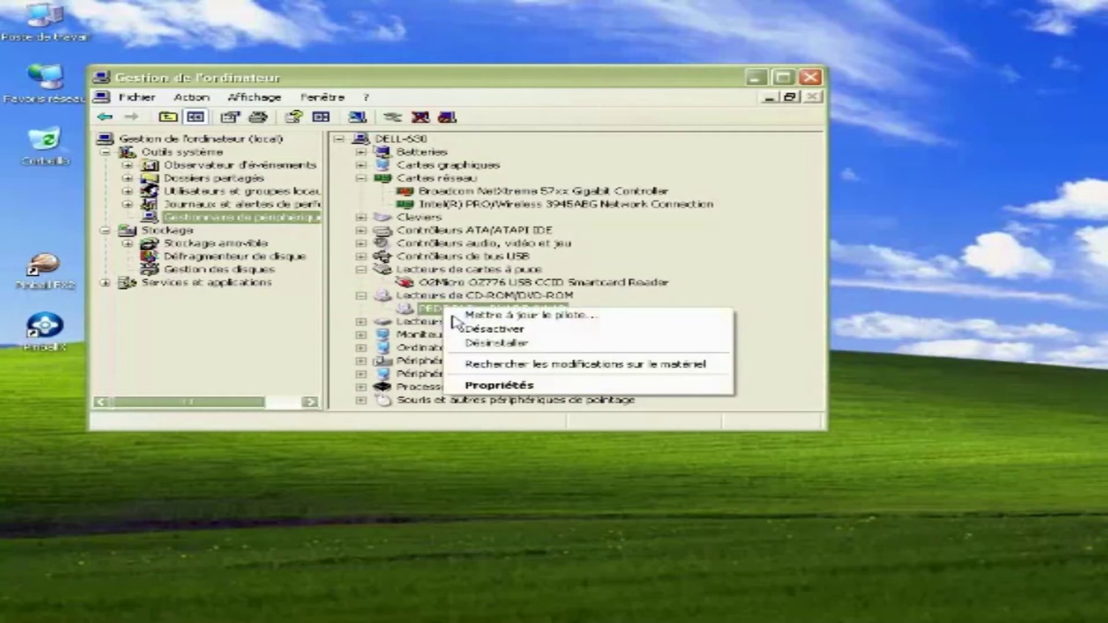
{"action": "left_click", "coordinate": [470, 330]}
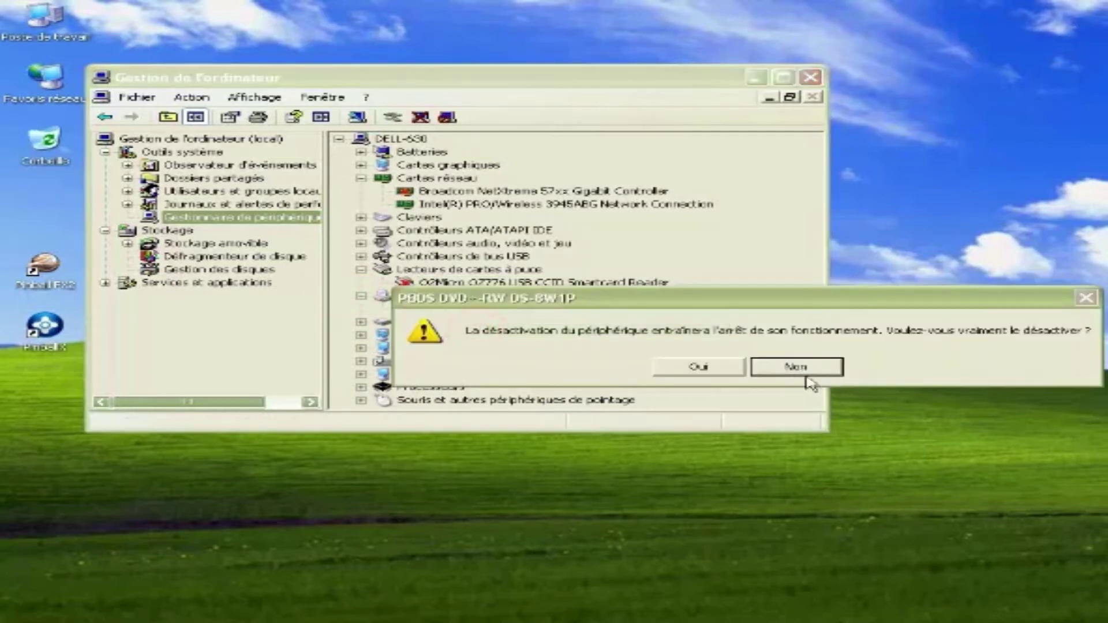
{"action": "left_click", "coordinate": [699, 366]}
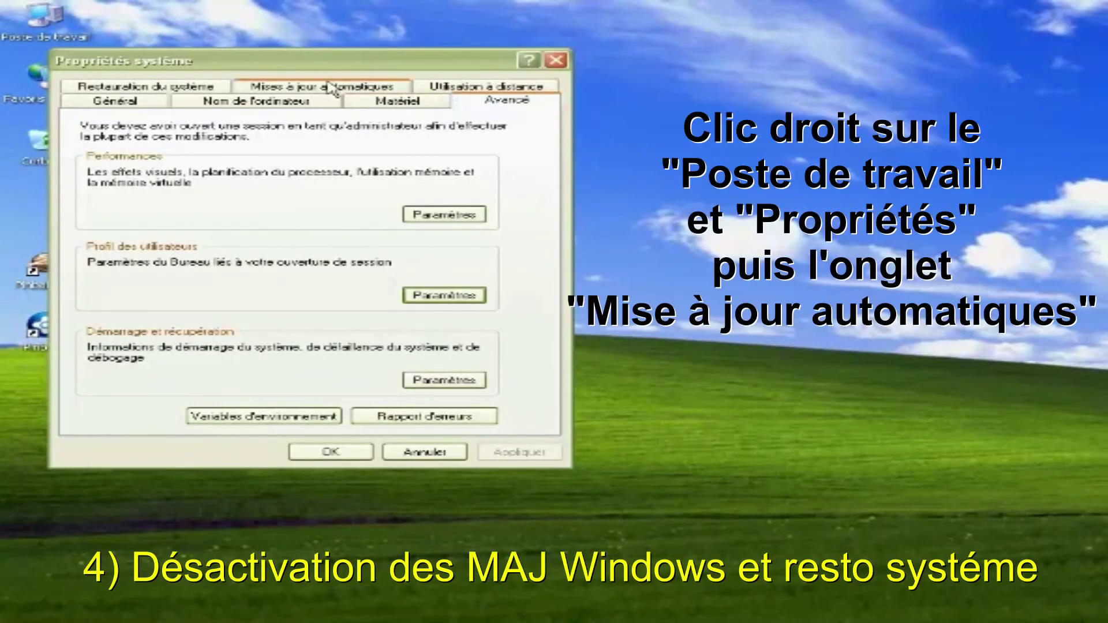
Review the automatic updates setting, disable System Restore on the Sauvegarde (D:) drive, and accept the system properties.
{"action": "left_click", "coordinate": [312, 90]}
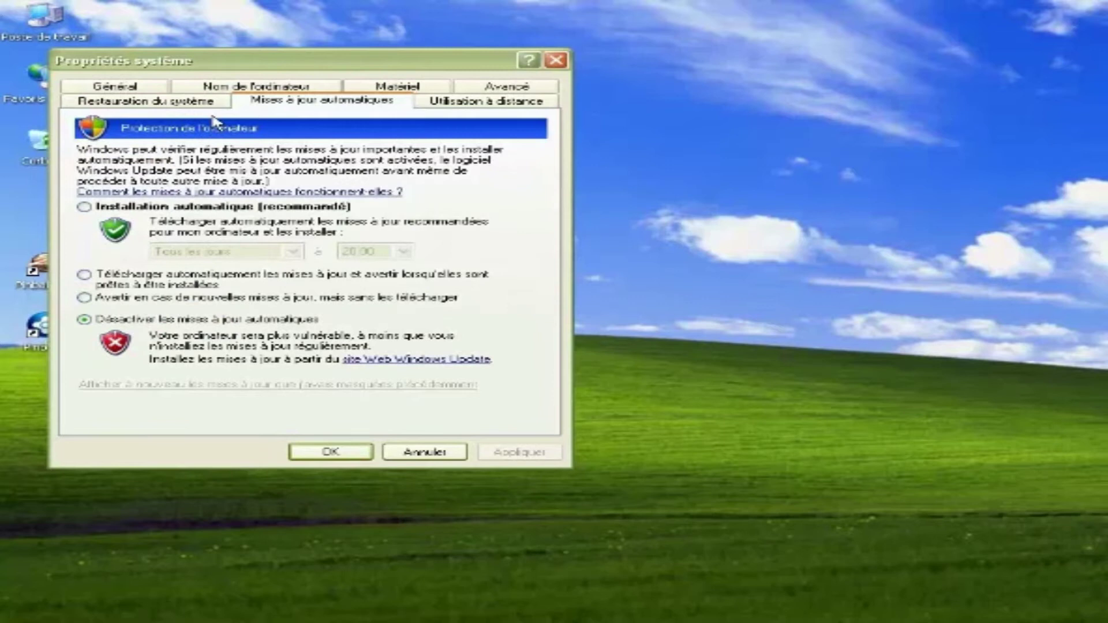
{"action": "left_click", "coordinate": [195, 107]}
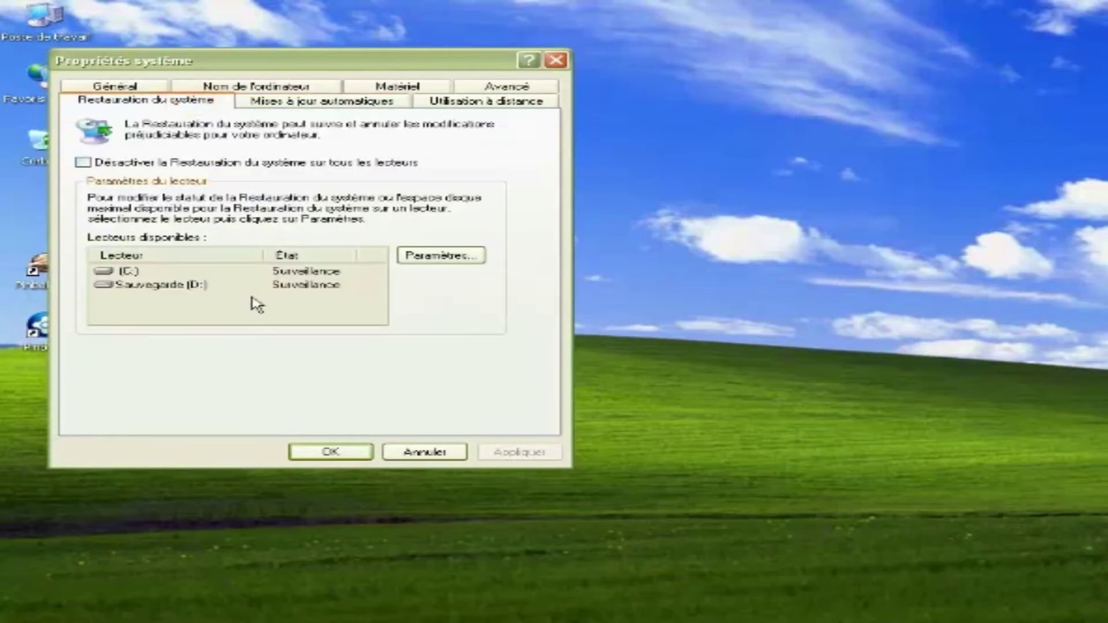
{"action": "left_click", "coordinate": [132, 271]}
{"action": "left_click", "coordinate": [147, 286]}
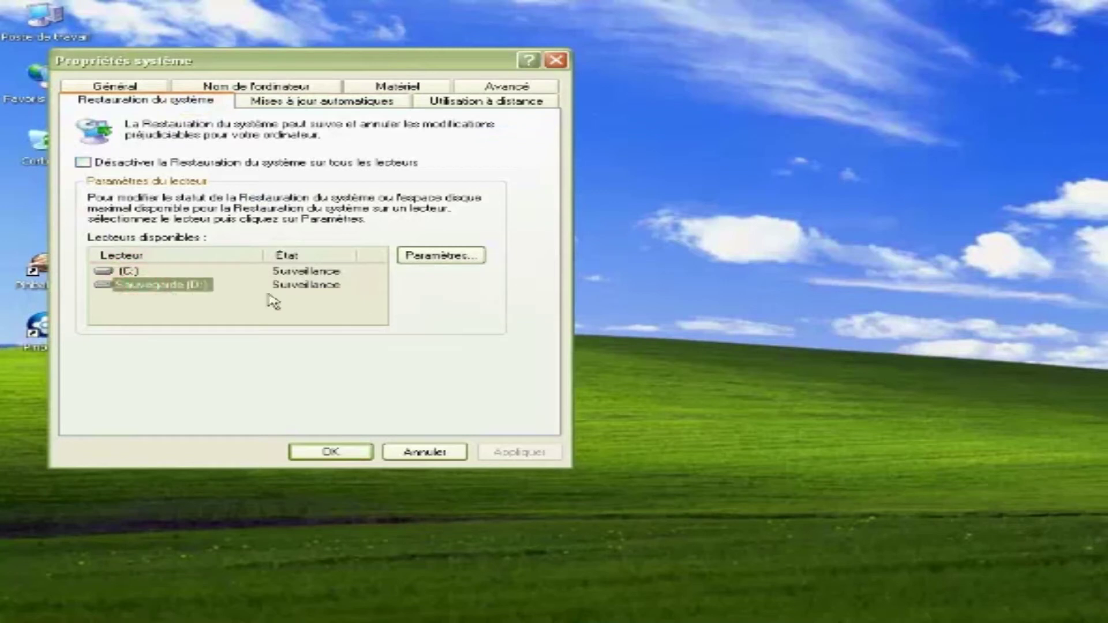
{"action": "left_click", "coordinate": [440, 255]}
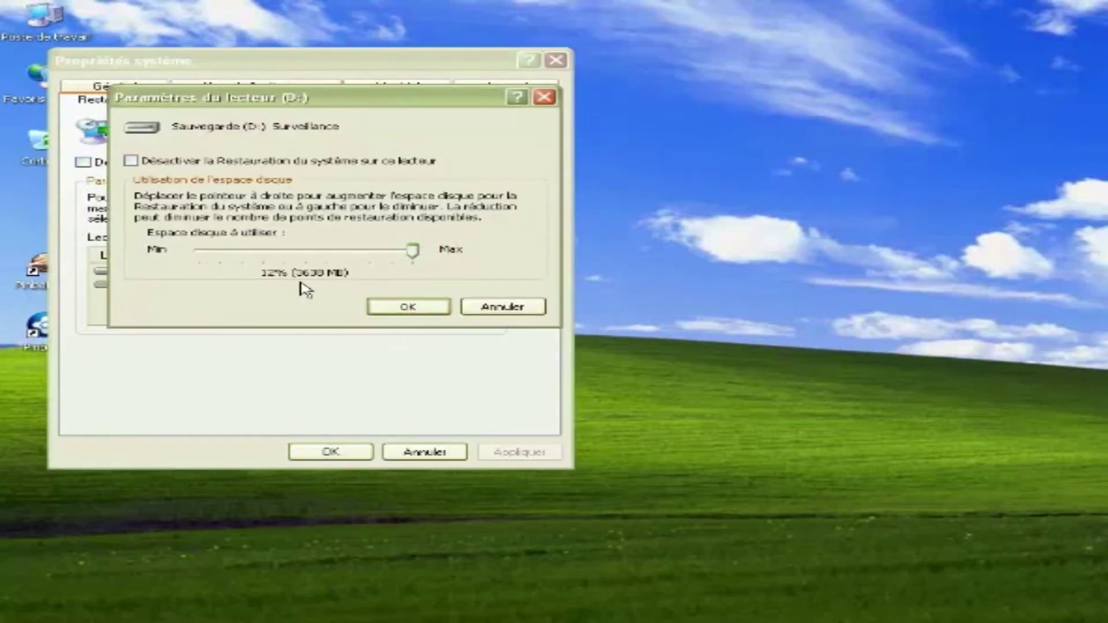
{"action": "left_click", "coordinate": [155, 163]}
{"action": "left_click", "coordinate": [414, 310]}
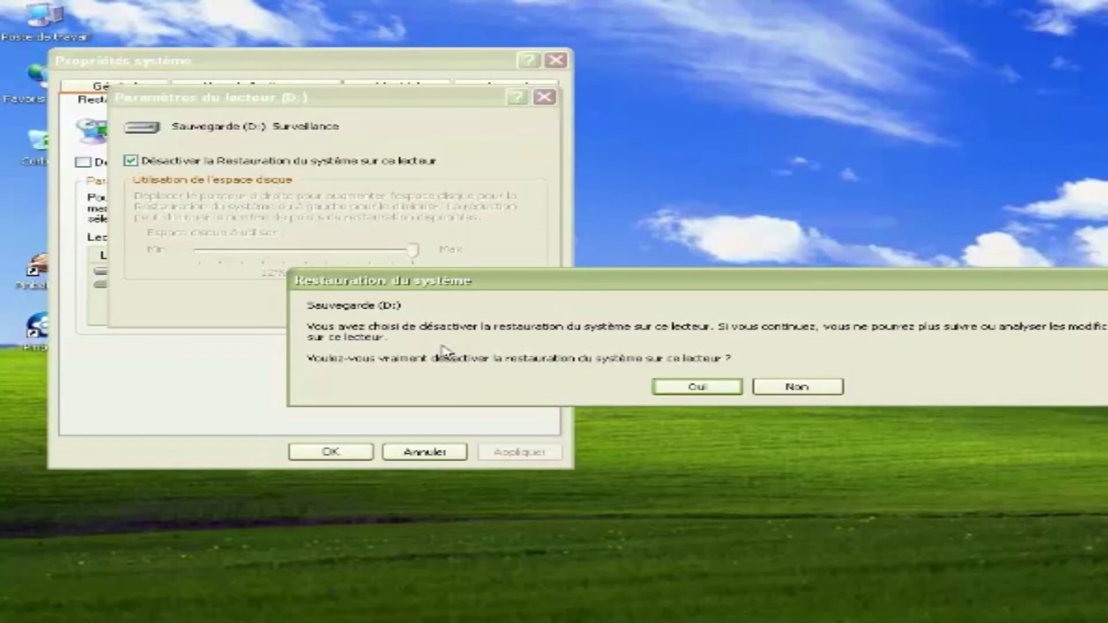
{"action": "left_click", "coordinate": [697, 387]}
{"action": "left_click", "coordinate": [402, 315]}
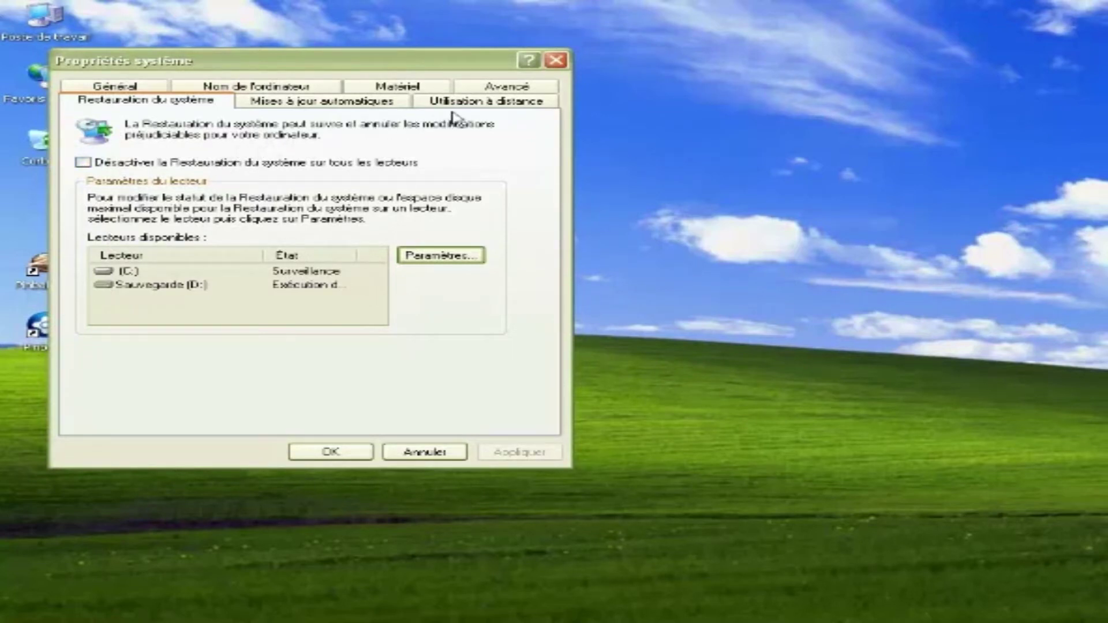
{"action": "left_click", "coordinate": [117, 88]}
{"action": "left_click", "coordinate": [327, 453]}
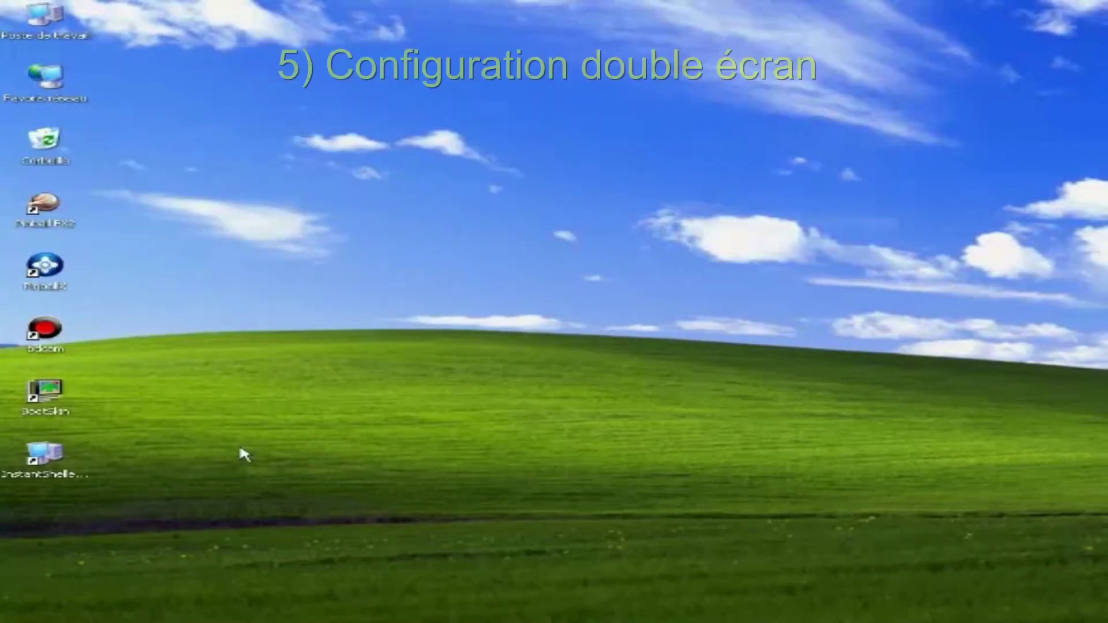
Open the Intel graphics properties, choose Bureau étendu as the operating mode, and select display 1 and display 2 in the position preview.
{"action": "right_click", "coordinate": [217, 404]}
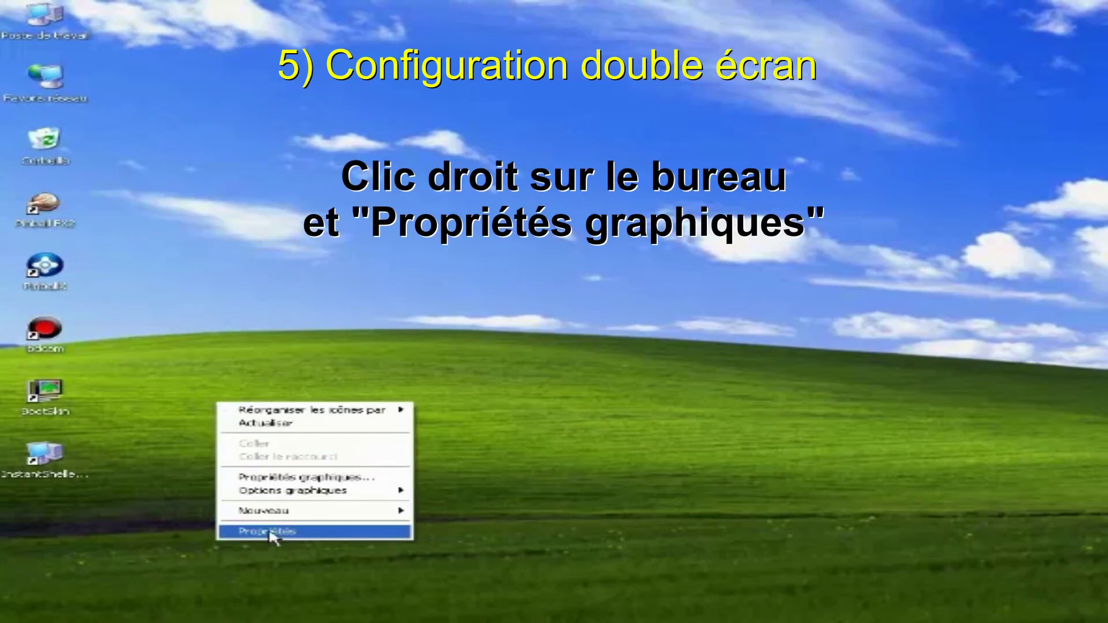
{"action": "left_click", "coordinate": [296, 477]}
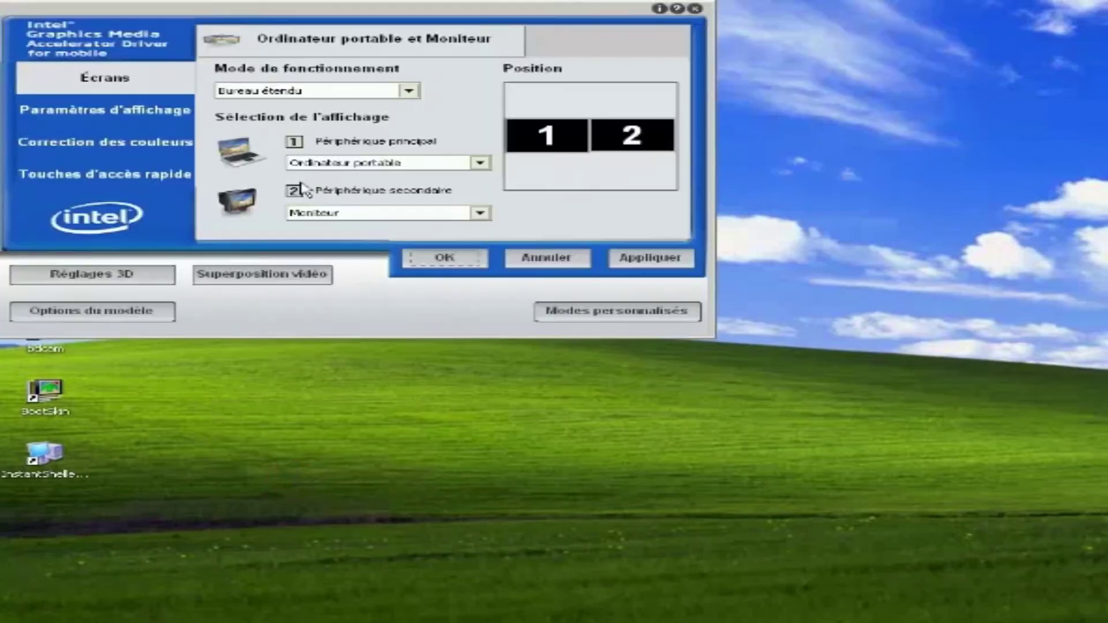
{"action": "left_click_drag", "start_coordinate": [272, 9], "coordinate": [379, 287]}
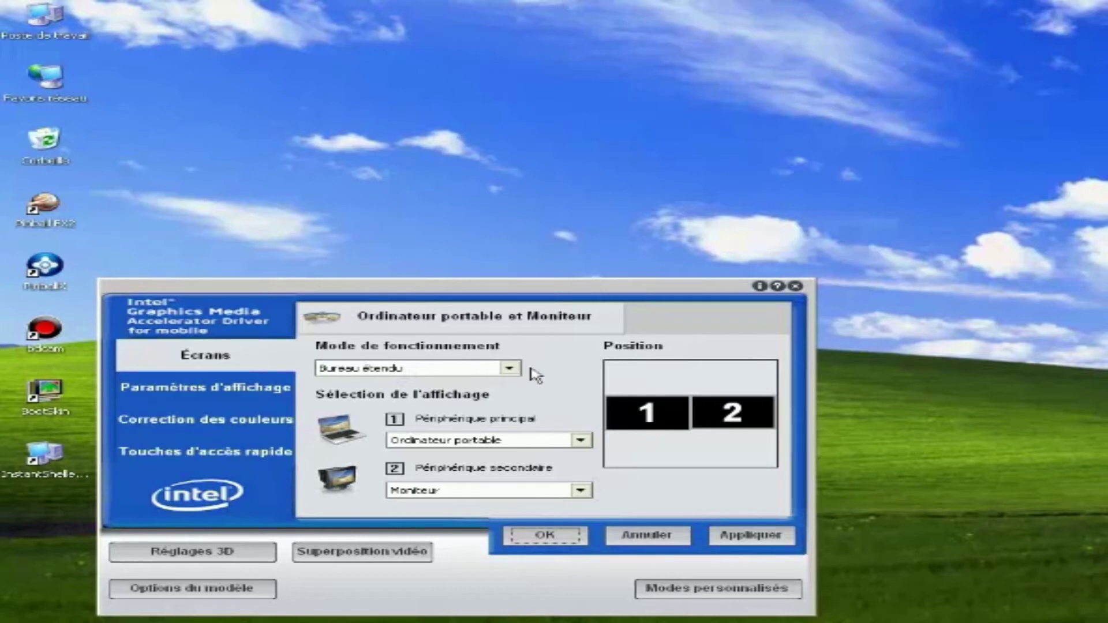
{"action": "left_click", "coordinate": [345, 369]}
{"action": "left_click", "coordinate": [347, 370]}
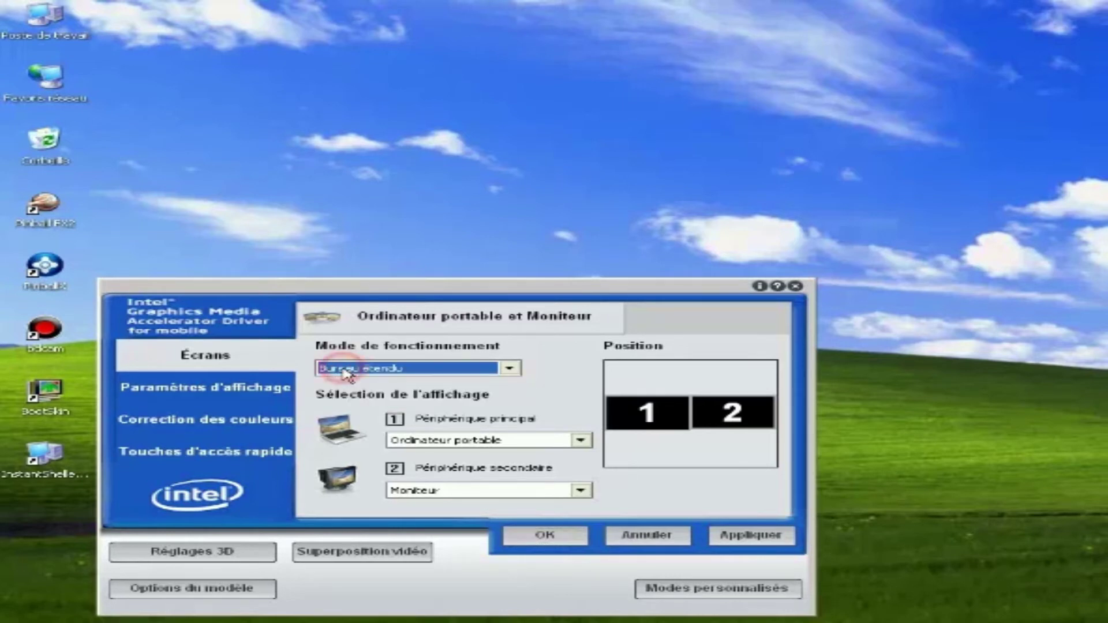
{"action": "left_click", "coordinate": [490, 420]}
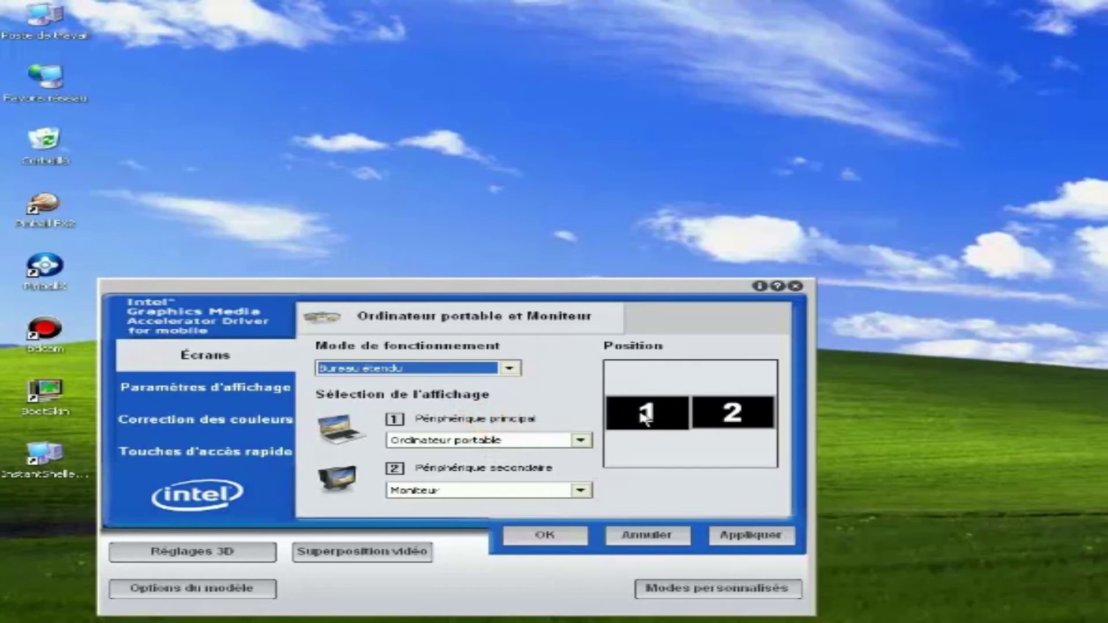
{"action": "left_click", "coordinate": [642, 414]}
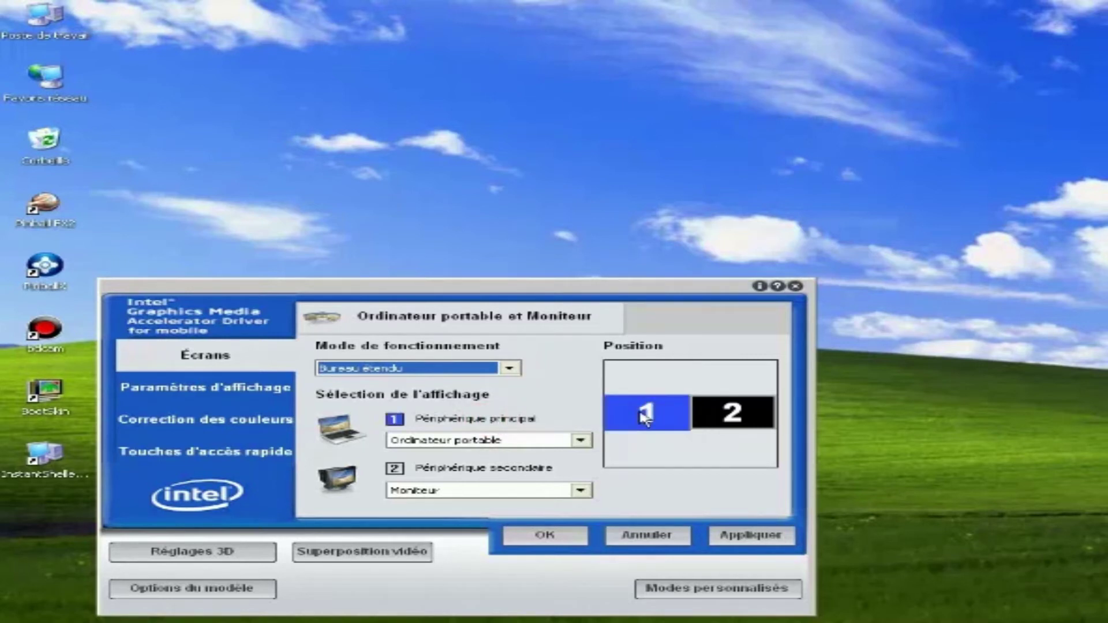
{"action": "left_click", "coordinate": [739, 418]}
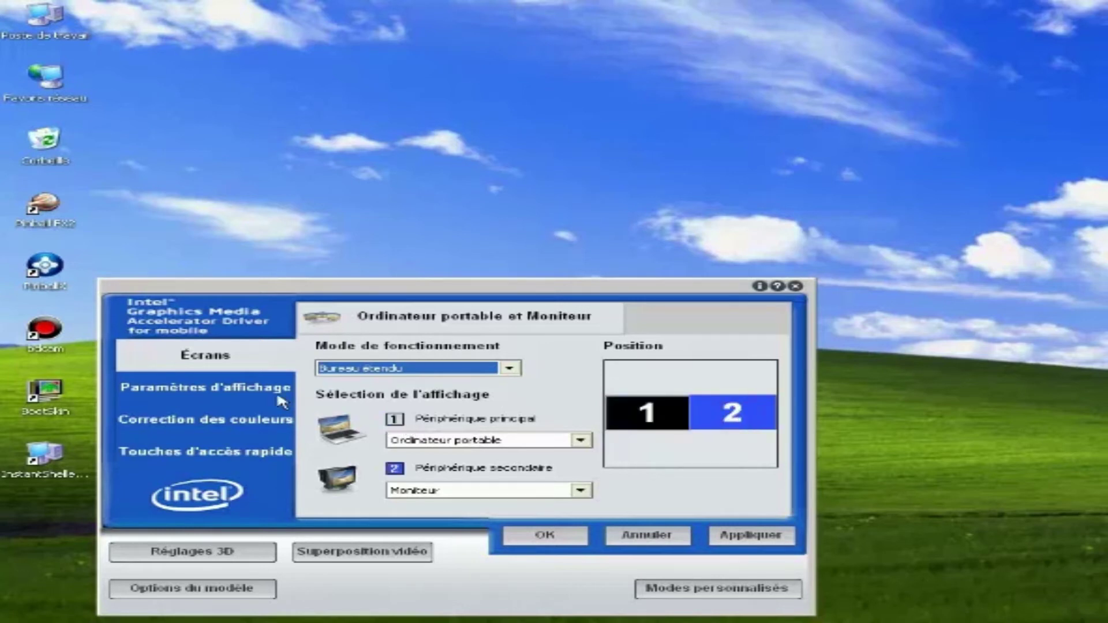
Set the screen resolution to 1280 x 800 for Ordinateur portable and 1280 x 768 for Moniteur, and accept the display settings.
{"action": "left_click", "coordinate": [254, 389]}
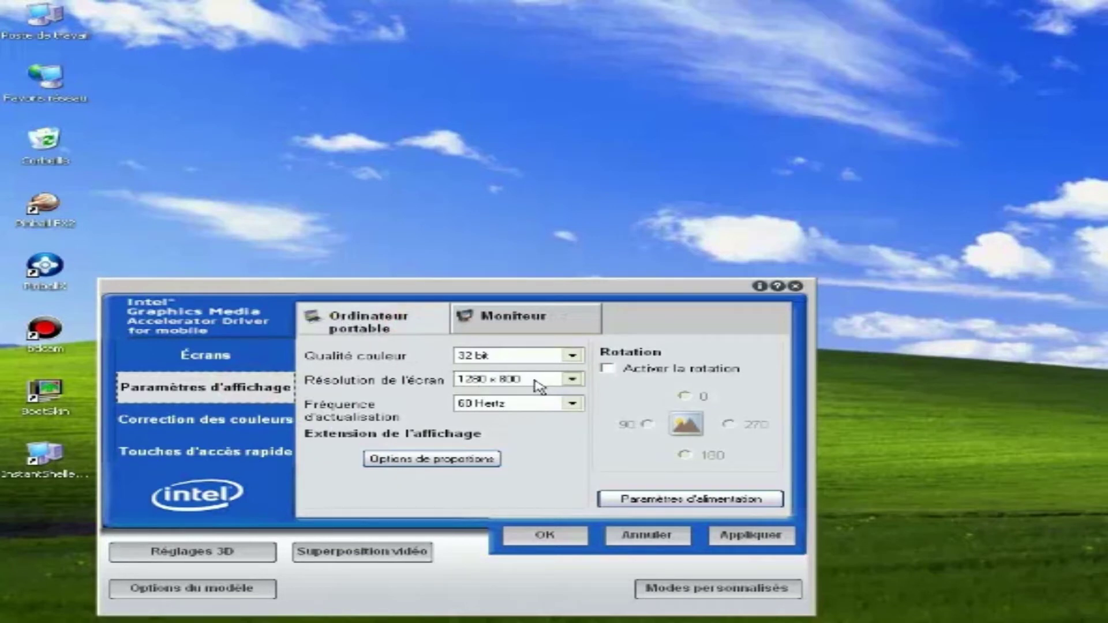
{"action": "left_click", "coordinate": [495, 381]}
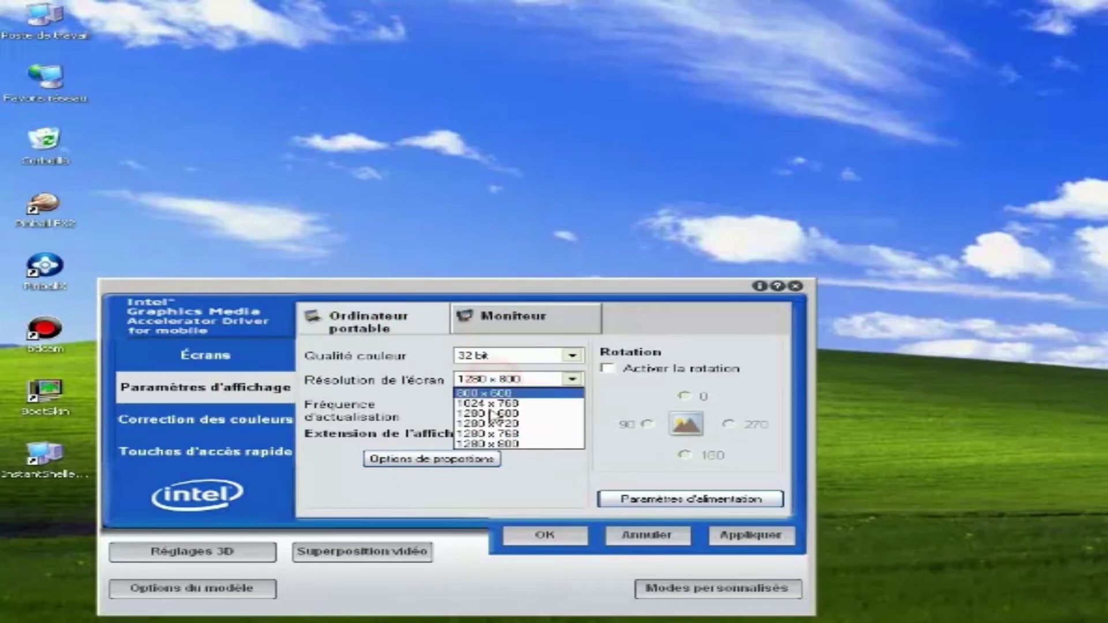
{"action": "left_click", "coordinate": [495, 444]}
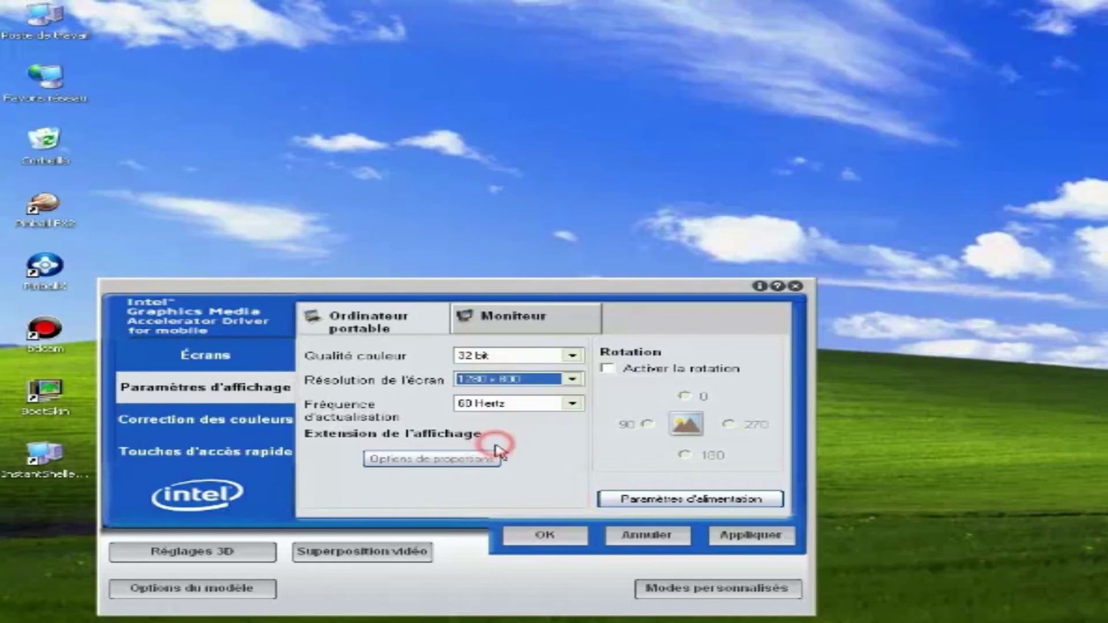
{"action": "left_click", "coordinate": [513, 321]}
{"action": "left_click", "coordinate": [523, 381]}
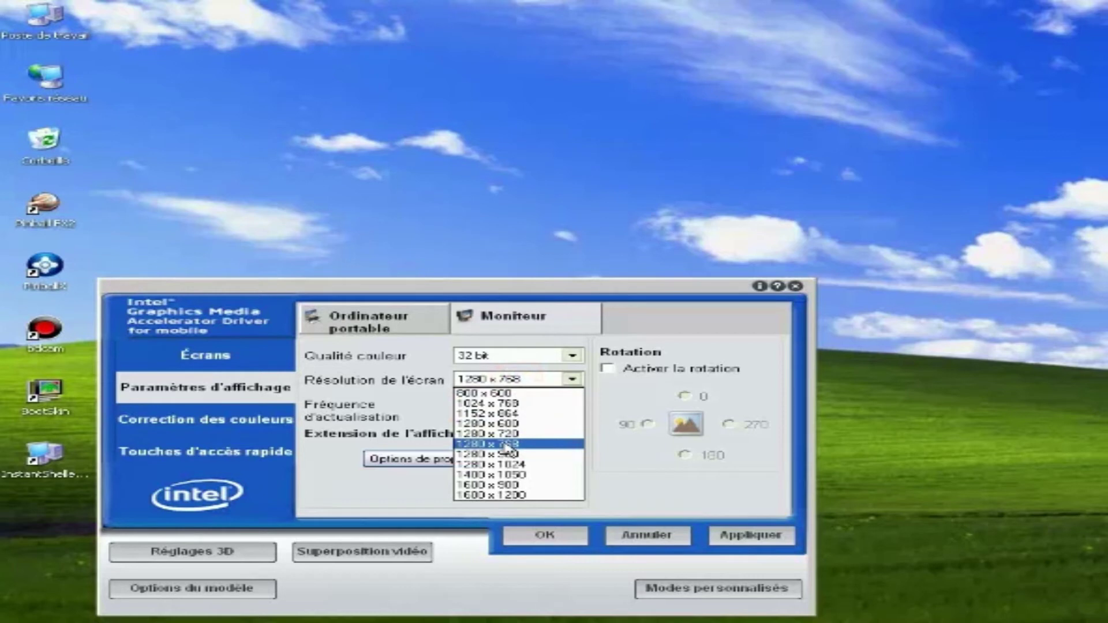
{"action": "left_click", "coordinate": [506, 446]}
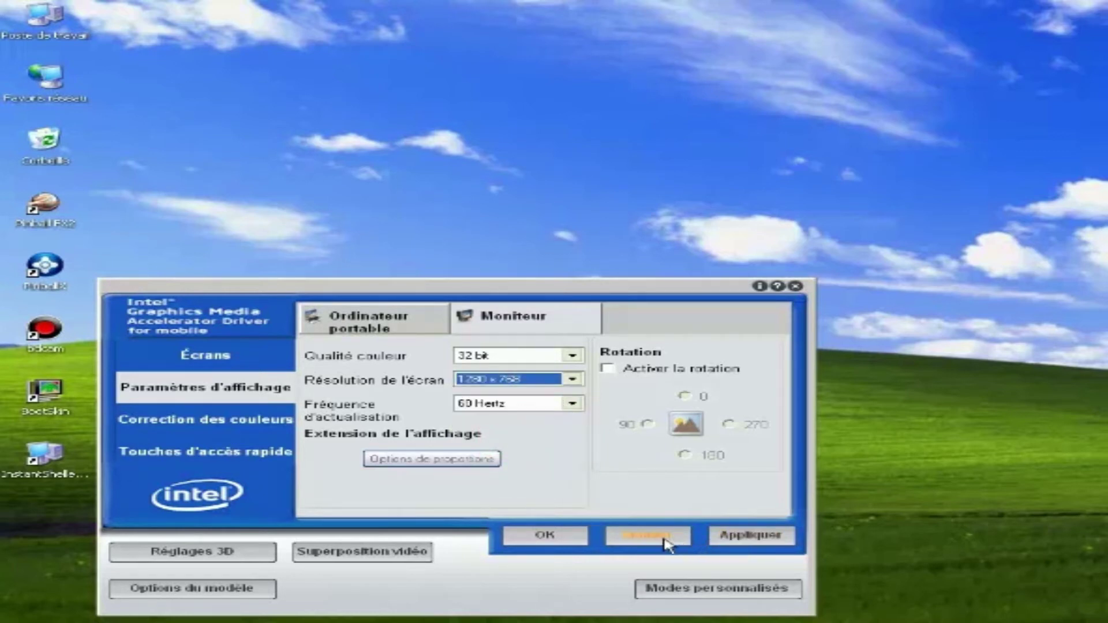
{"action": "left_click", "coordinate": [547, 538]}
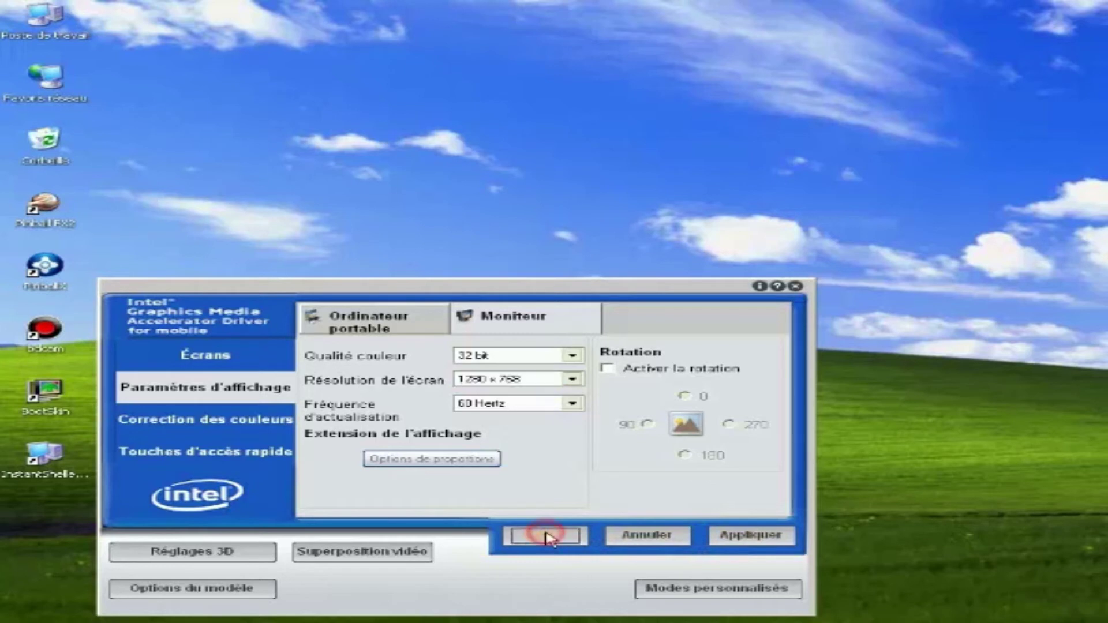
{"action": "left_click", "coordinate": [216, 398]}
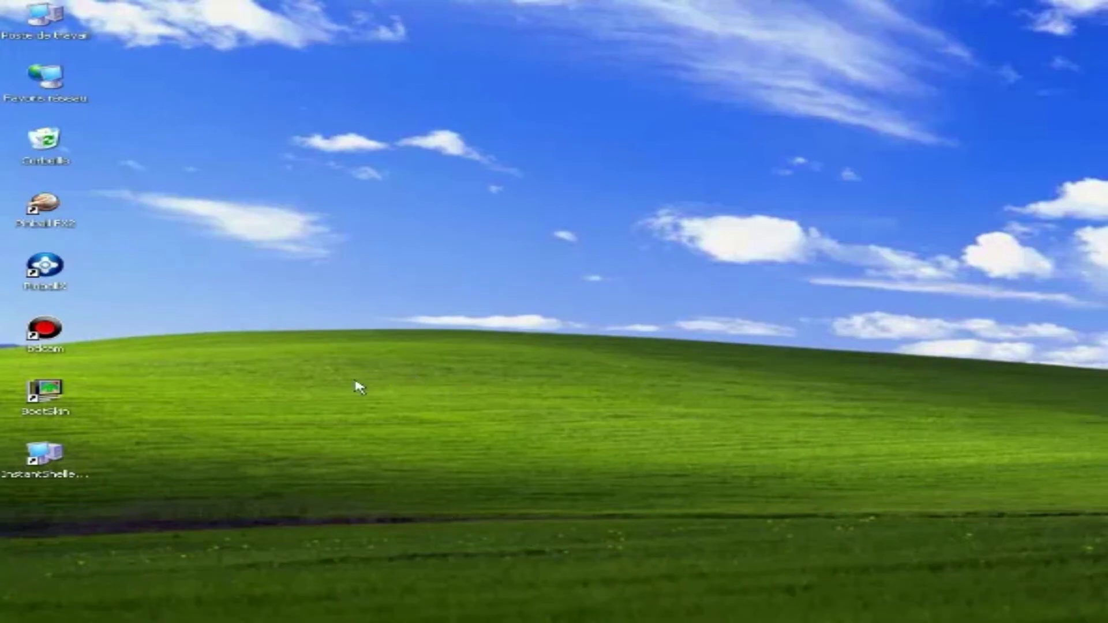
Open the Windows display properties and set the desktop background to (Aucun).
{"action": "right_click", "coordinate": [207, 361]}
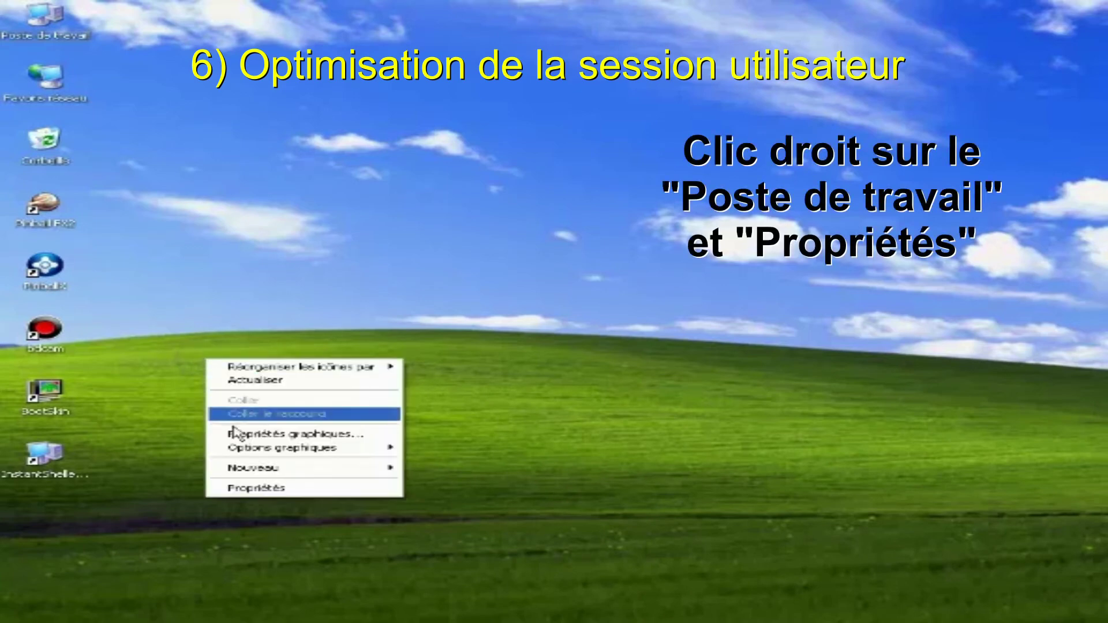
{"action": "left_click", "coordinate": [261, 488]}
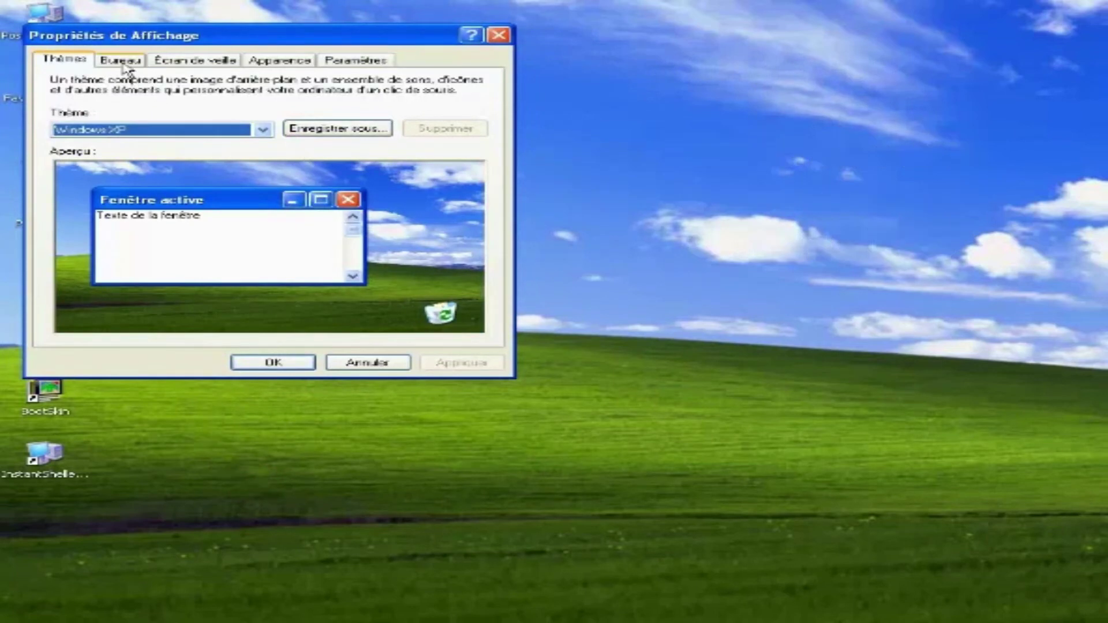
{"action": "left_click", "coordinate": [122, 66]}
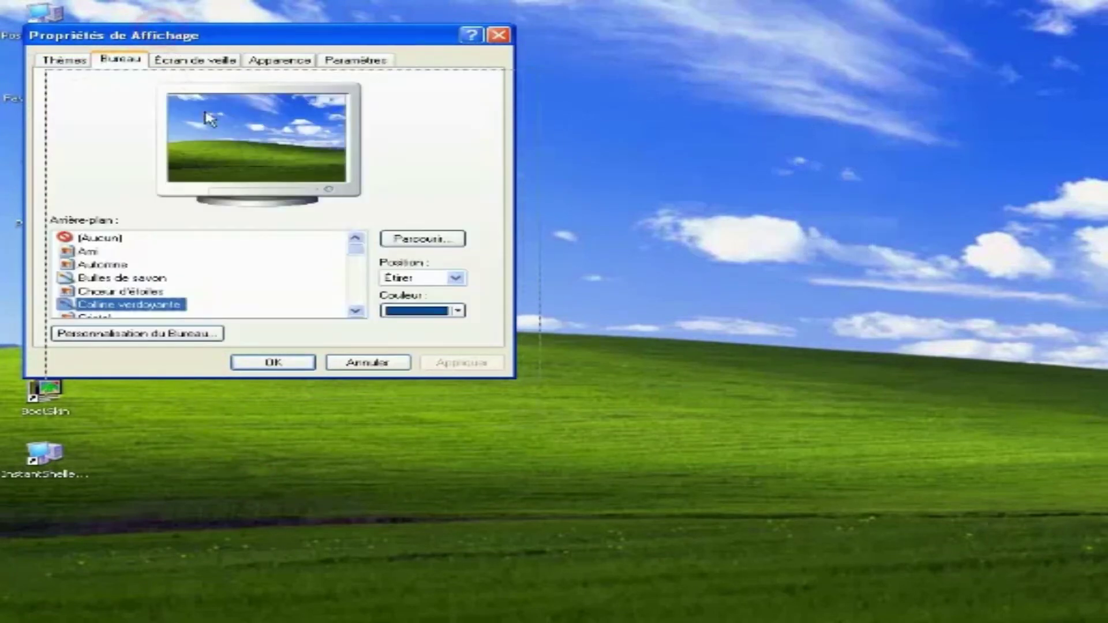
{"action": "left_click_drag", "start_coordinate": [237, 212], "coordinate": [256, 256]}
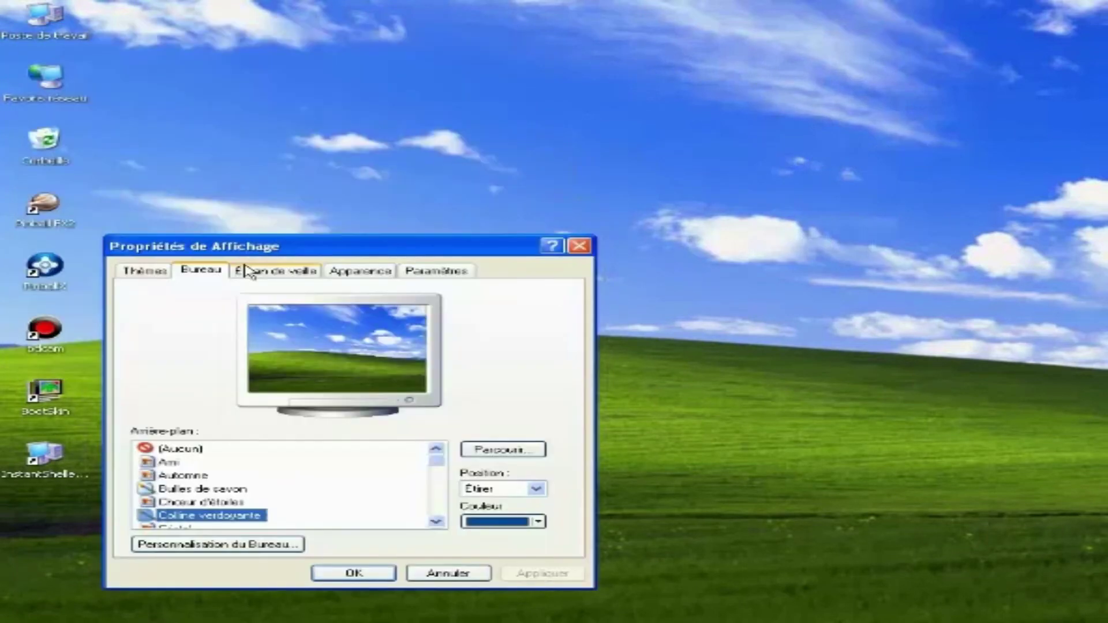
{"action": "left_click", "coordinate": [184, 450]}
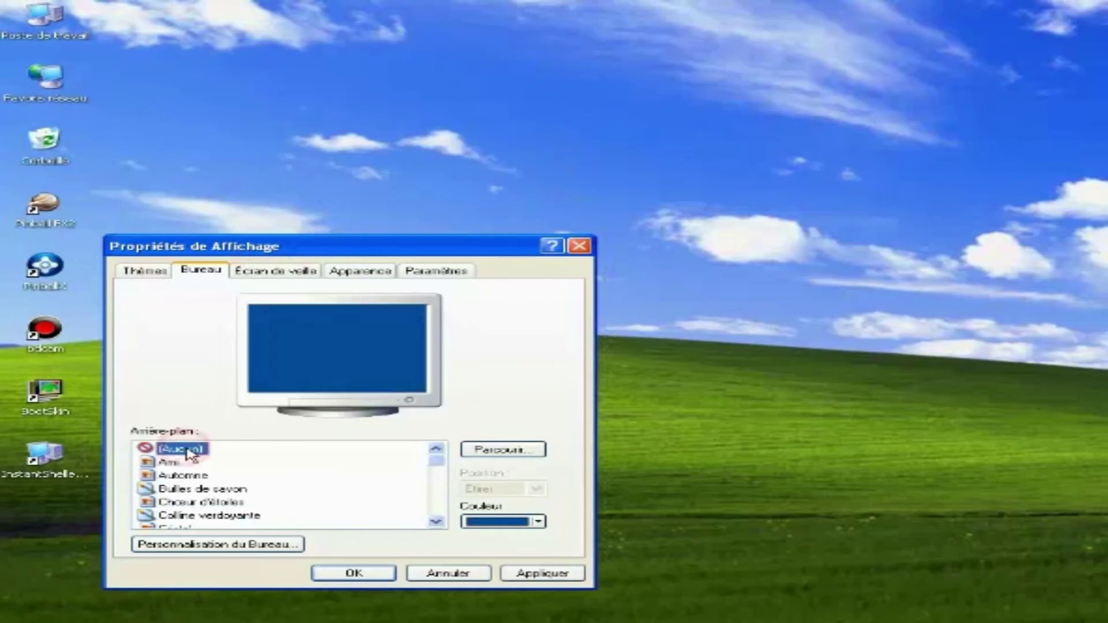
Set the screen saver to (Aucun) in the display properties.
{"action": "left_click", "coordinate": [261, 271]}
{"action": "left_click", "coordinate": [306, 447]}
{"action": "left_click", "coordinate": [243, 460]}
In the monitor's power management options, set Mise en veille to Après 2 heures on mains and Après 30 mn on battery.
{"action": "left_click", "coordinate": [447, 537]}
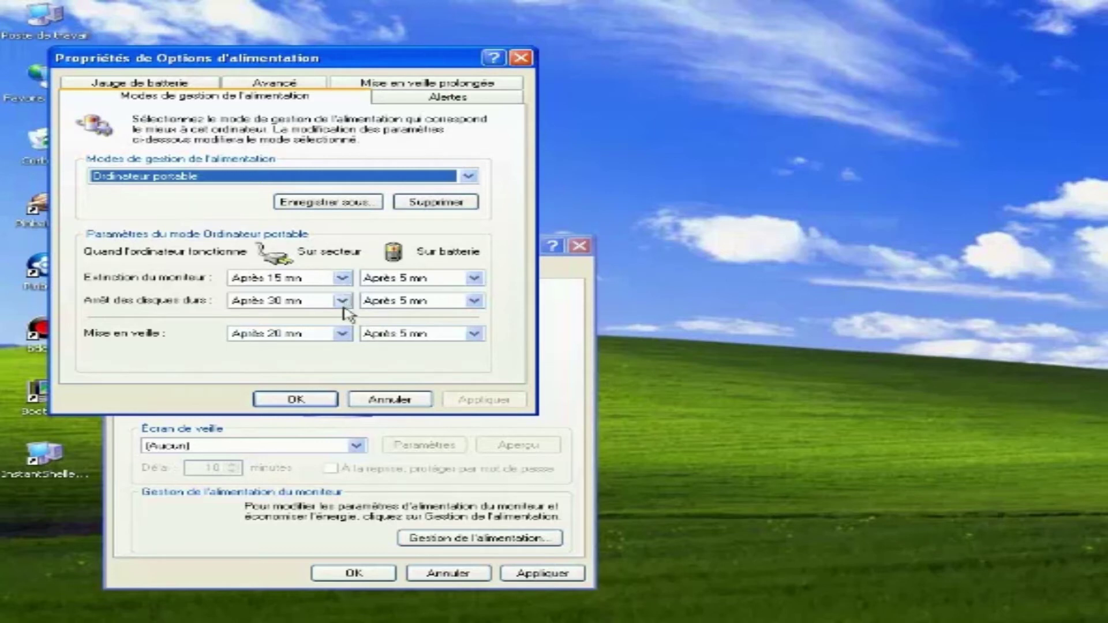
{"action": "left_click", "coordinate": [342, 334]}
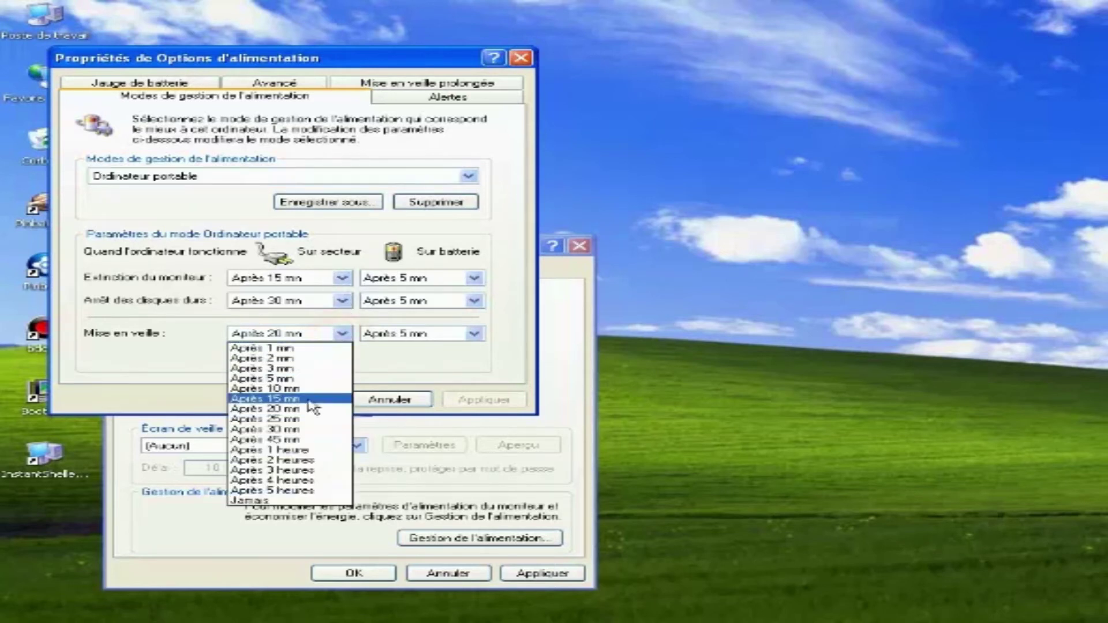
{"action": "left_click", "coordinate": [284, 460]}
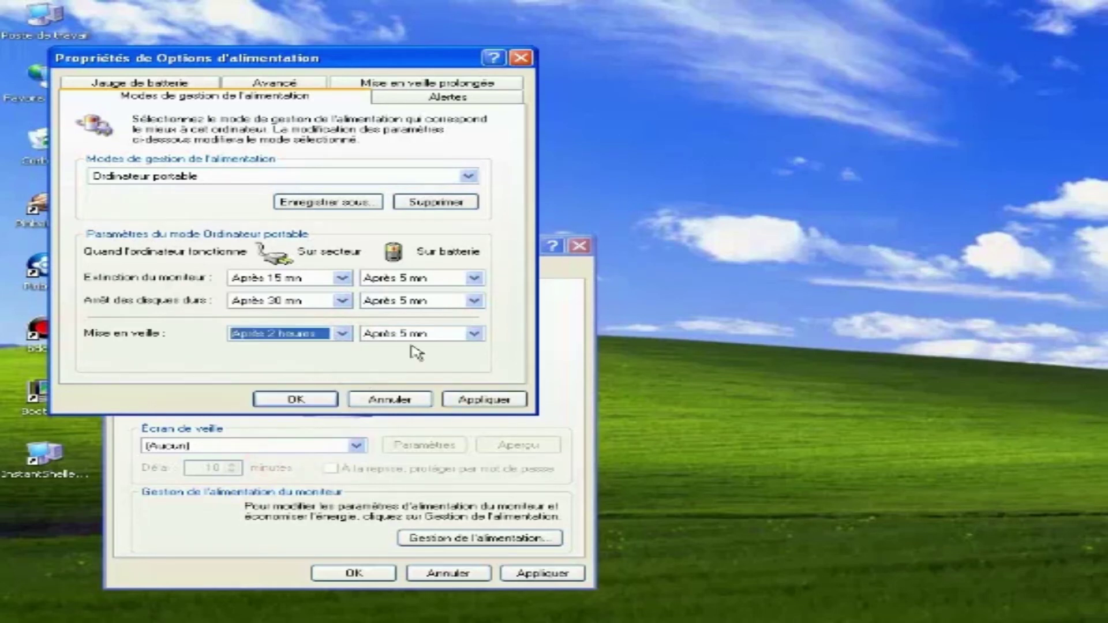
{"action": "left_click", "coordinate": [474, 334]}
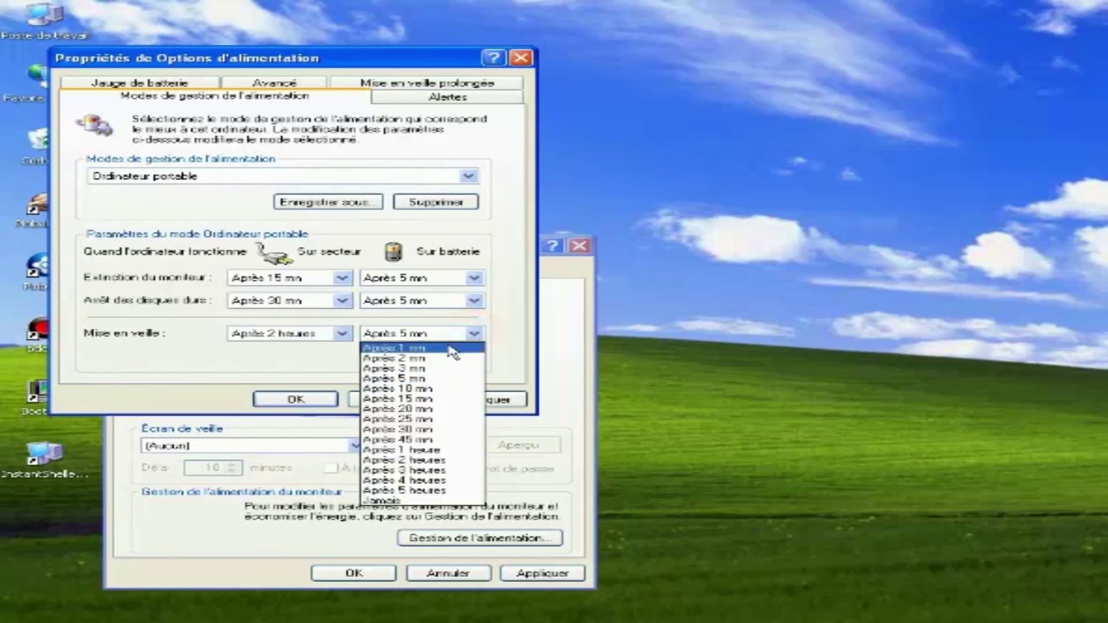
{"action": "left_click", "coordinate": [424, 430]}
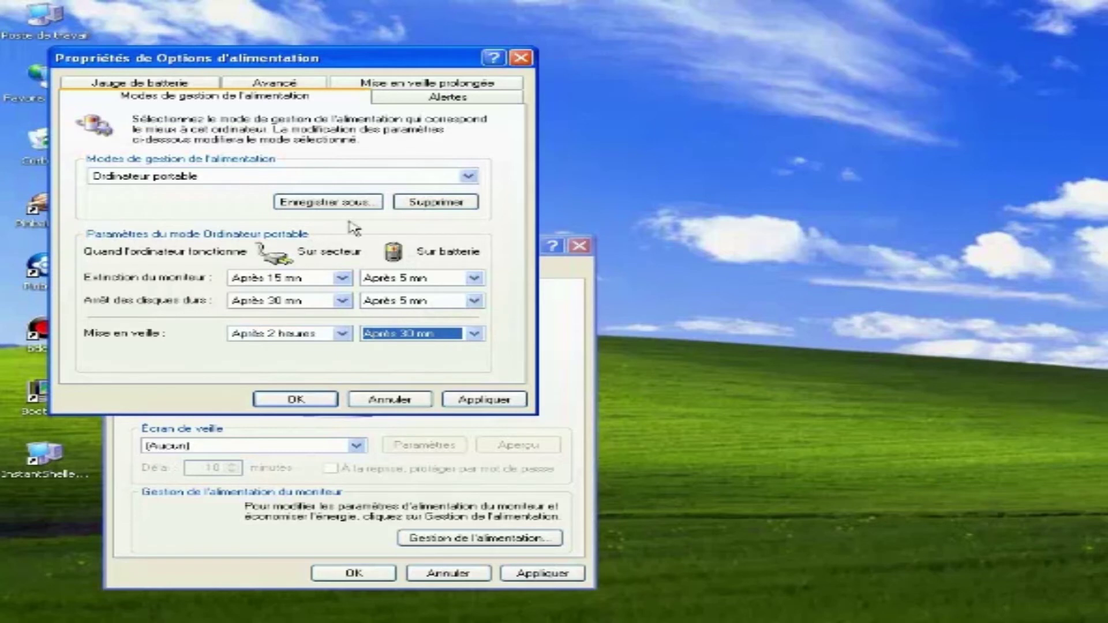
Turn off the password request on leaving standby and set the action for closing the laptop to Ne rien faire.
{"action": "left_click", "coordinate": [408, 104]}
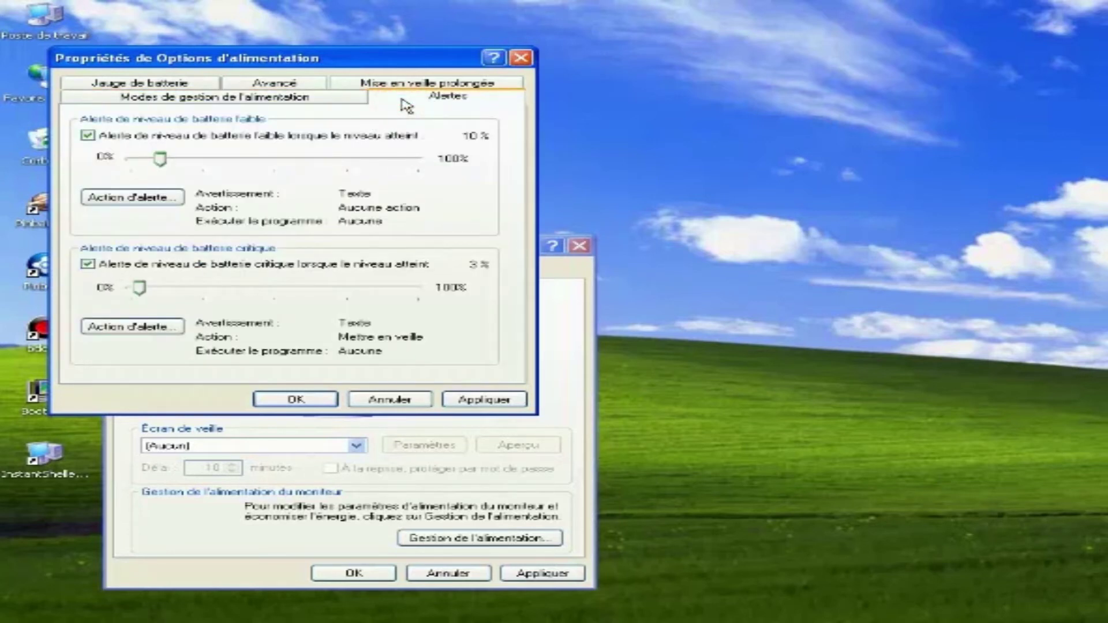
{"action": "left_click", "coordinate": [404, 85]}
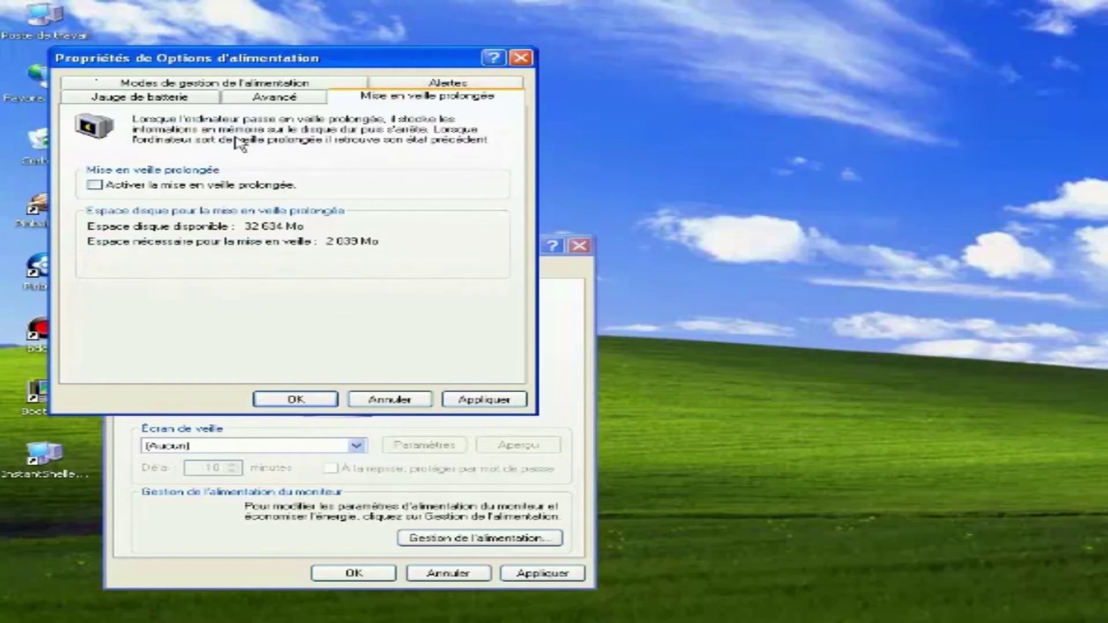
{"action": "left_click", "coordinate": [264, 98]}
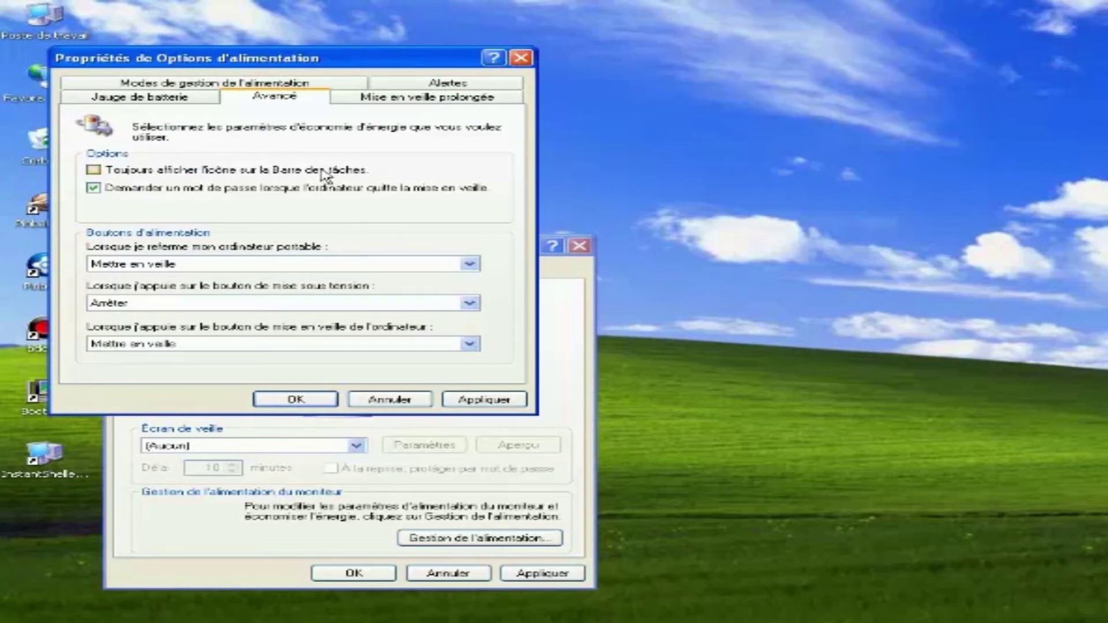
{"action": "left_click", "coordinate": [94, 188]}
{"action": "left_click", "coordinate": [220, 267]}
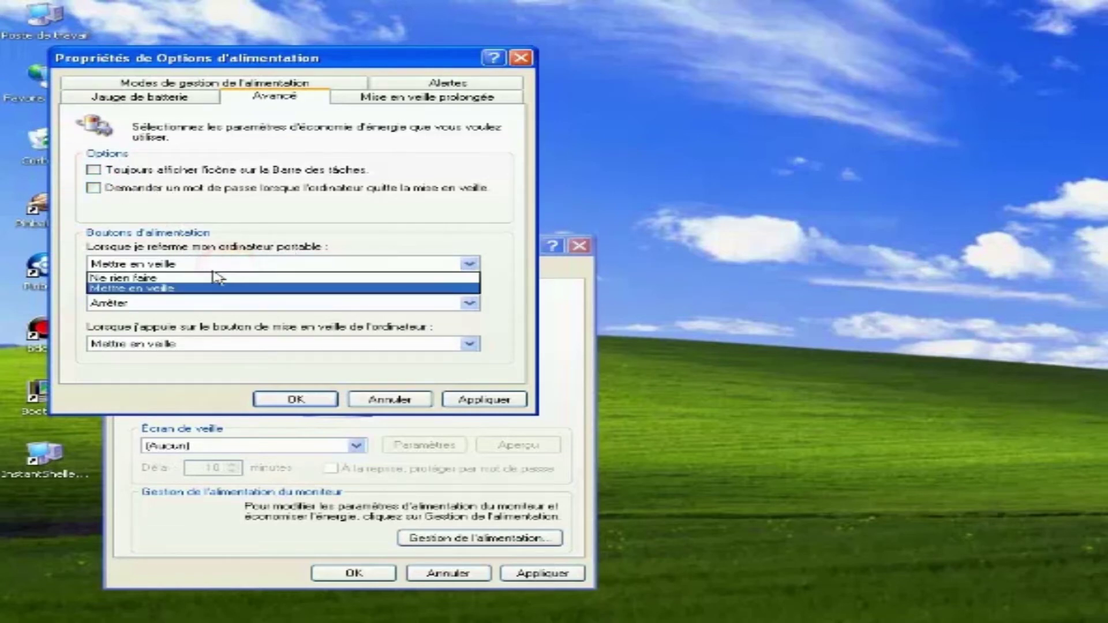
{"action": "left_click", "coordinate": [218, 278]}
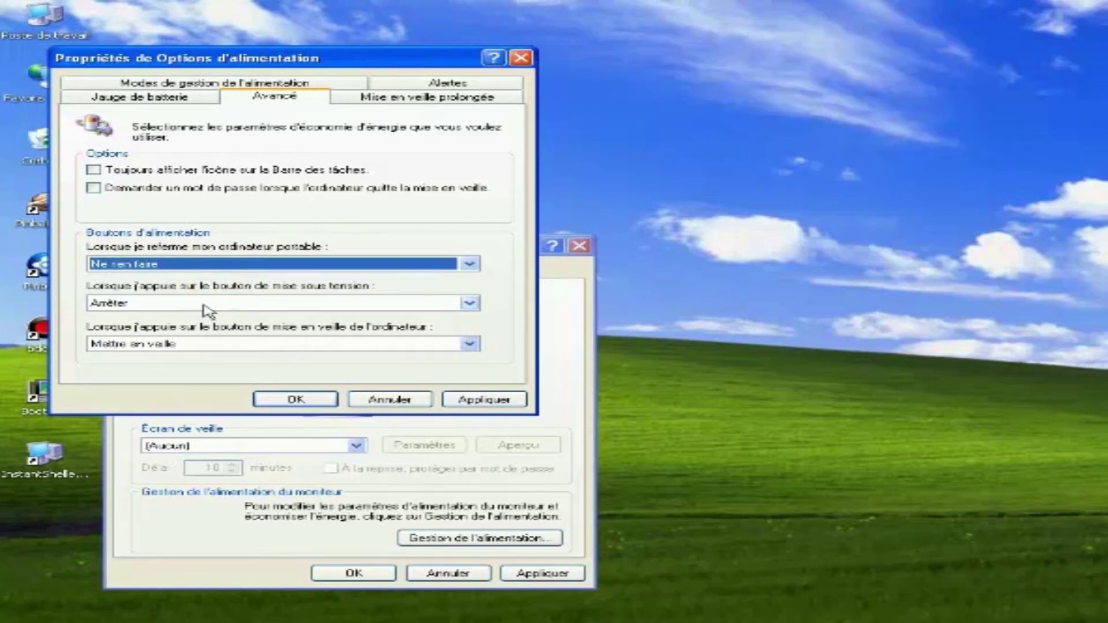
Set the standby button action to Ne rien faire, check the battery gauge, and apply and accept the power options.
{"action": "left_click", "coordinate": [208, 346]}
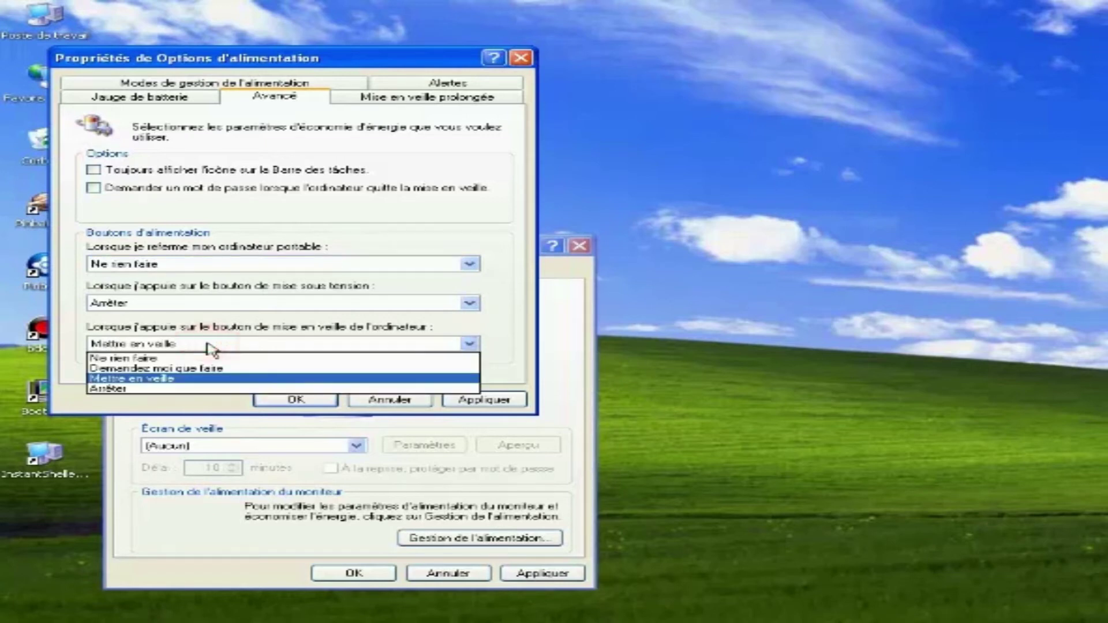
{"action": "left_click", "coordinate": [173, 356]}
{"action": "left_click", "coordinate": [165, 103]}
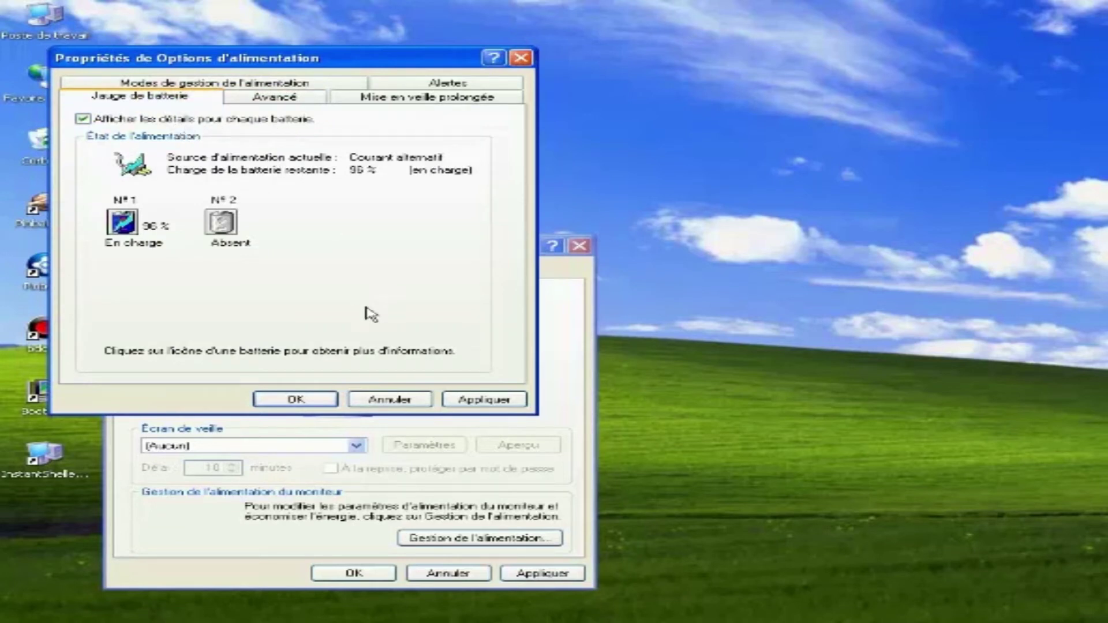
{"action": "left_click", "coordinate": [462, 399]}
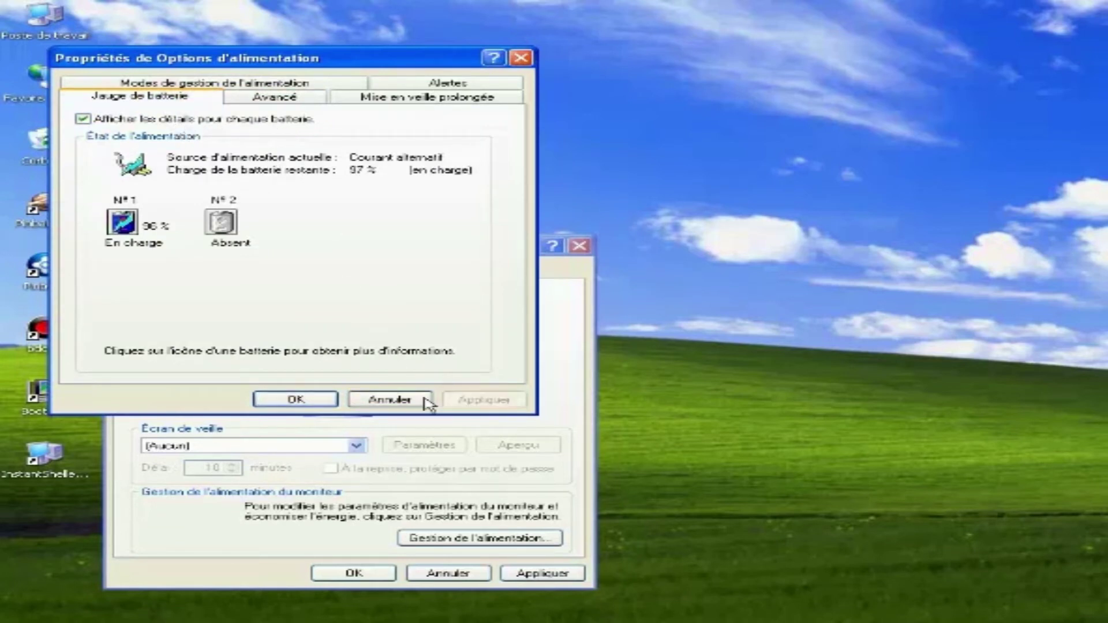
{"action": "left_click", "coordinate": [296, 399]}
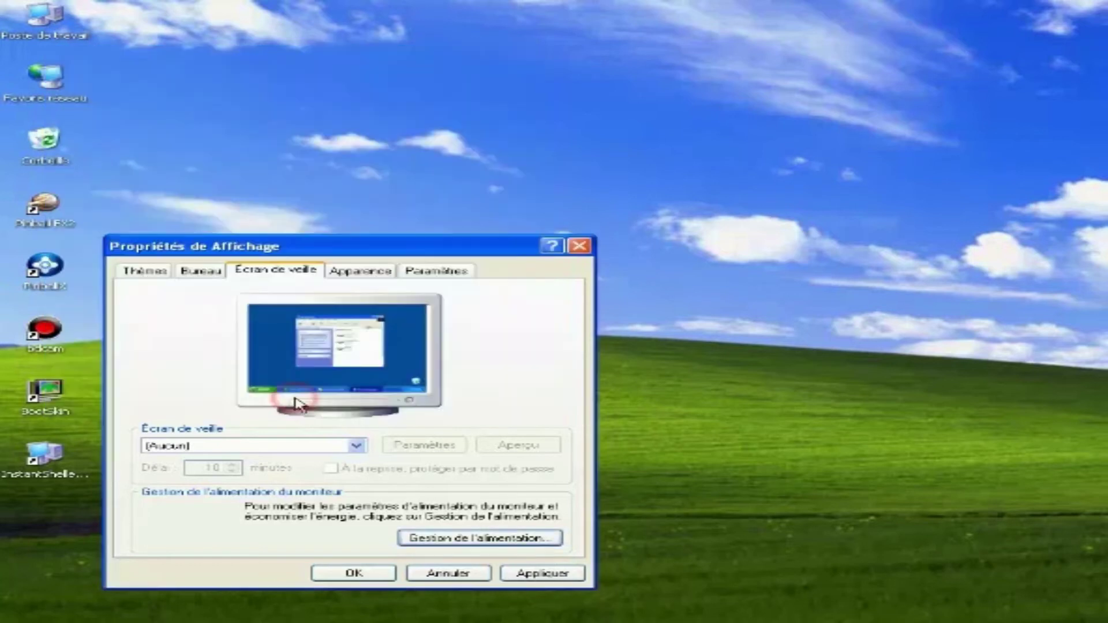
Review the visual effects options for windows and menus in the display appearance settings and accept them.
{"action": "left_click", "coordinate": [354, 274]}
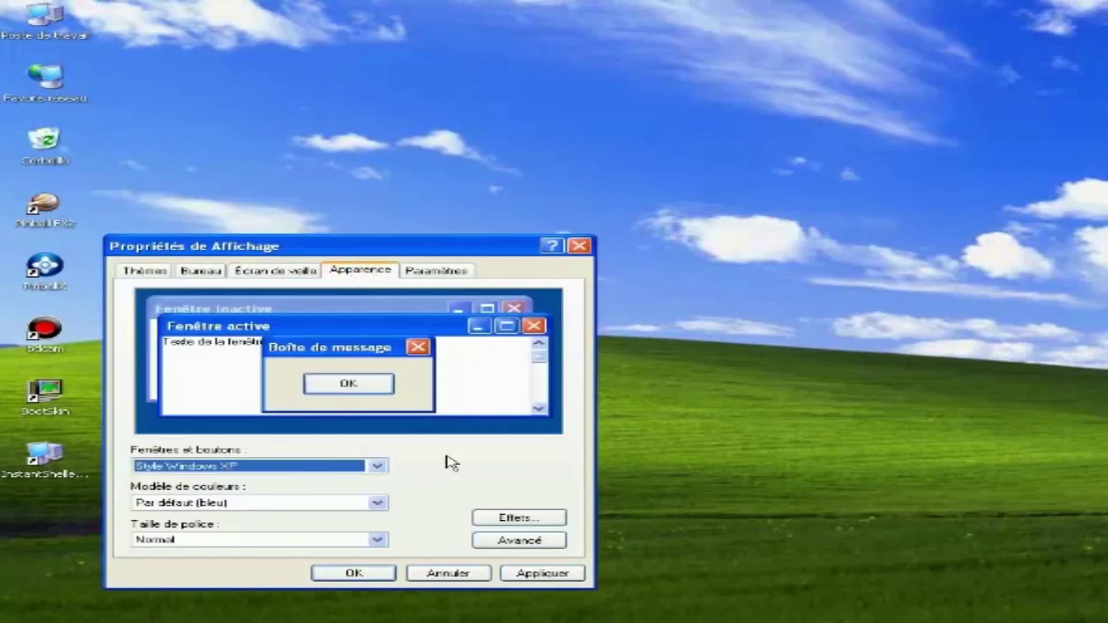
{"action": "left_click", "coordinate": [519, 517]}
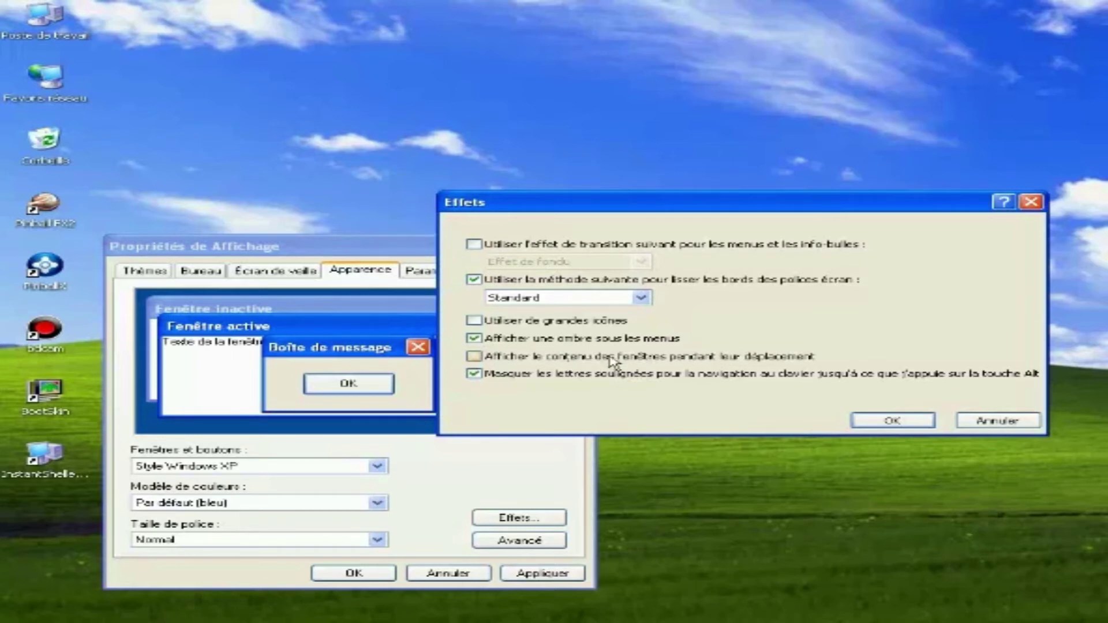
{"action": "left_click", "coordinate": [874, 420]}
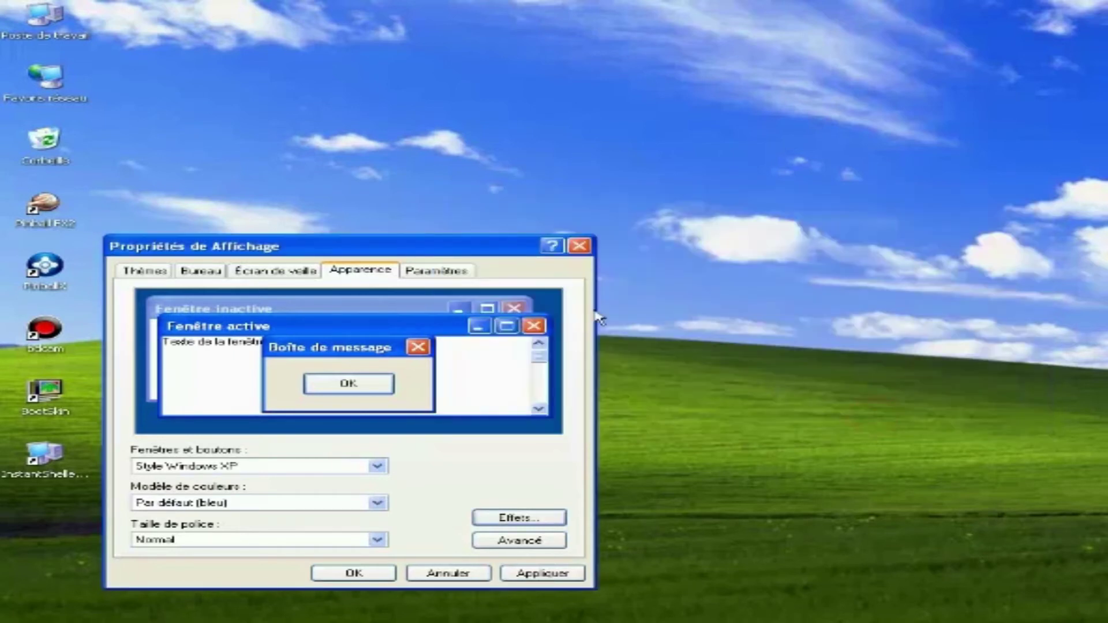
Check the monitor and screen saver settings, and apply the display properties with the desktop background set to (Aucun).
{"action": "left_click", "coordinate": [428, 276]}
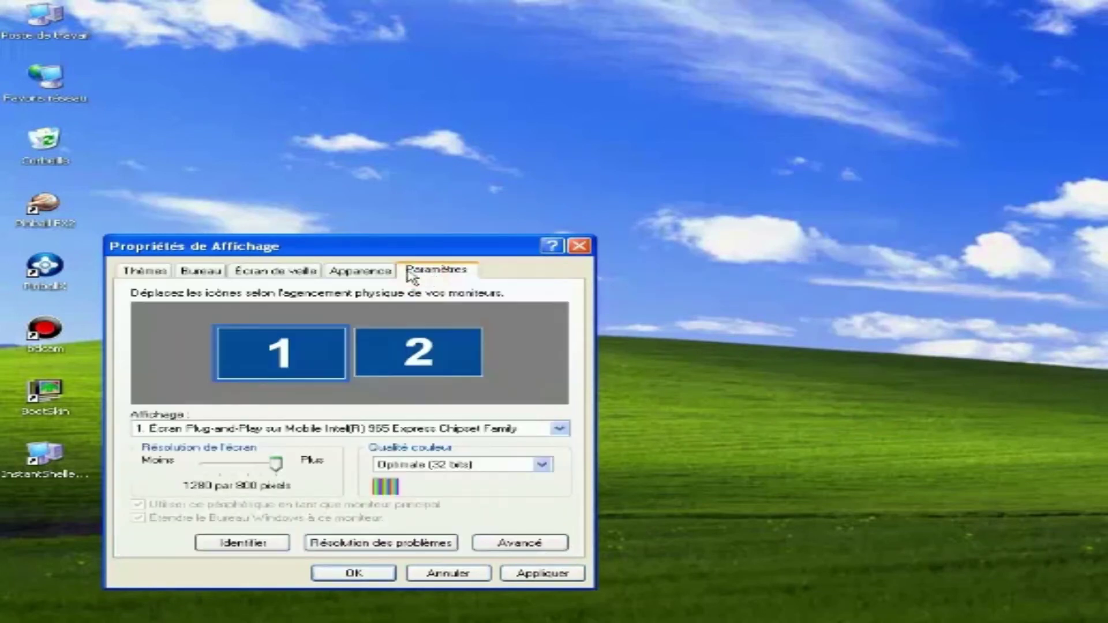
{"action": "left_click", "coordinate": [300, 277]}
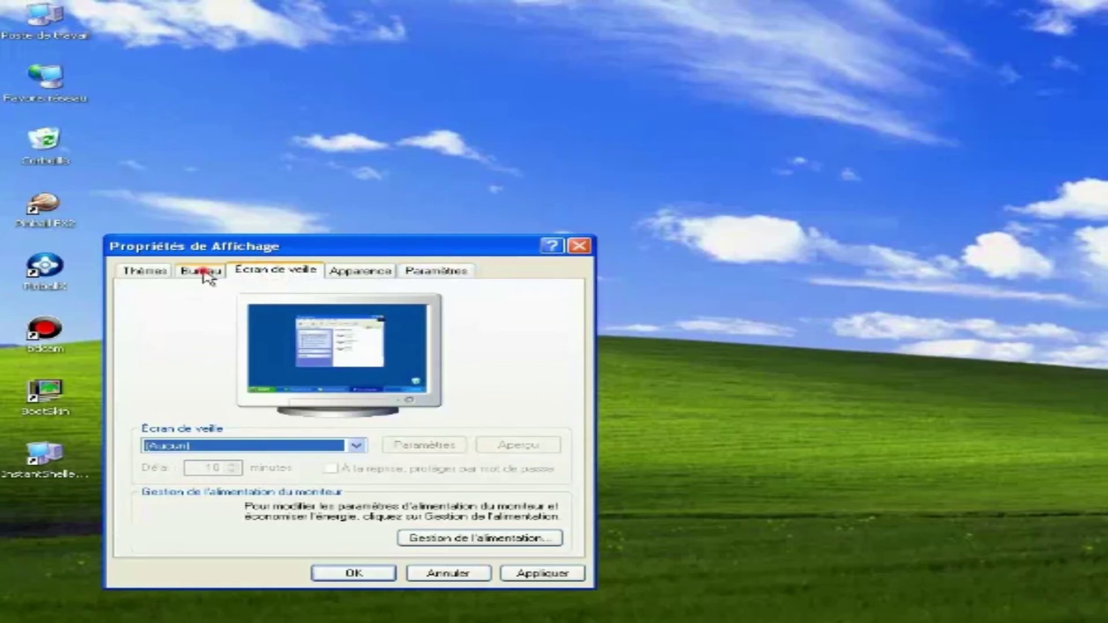
{"action": "left_click", "coordinate": [209, 277]}
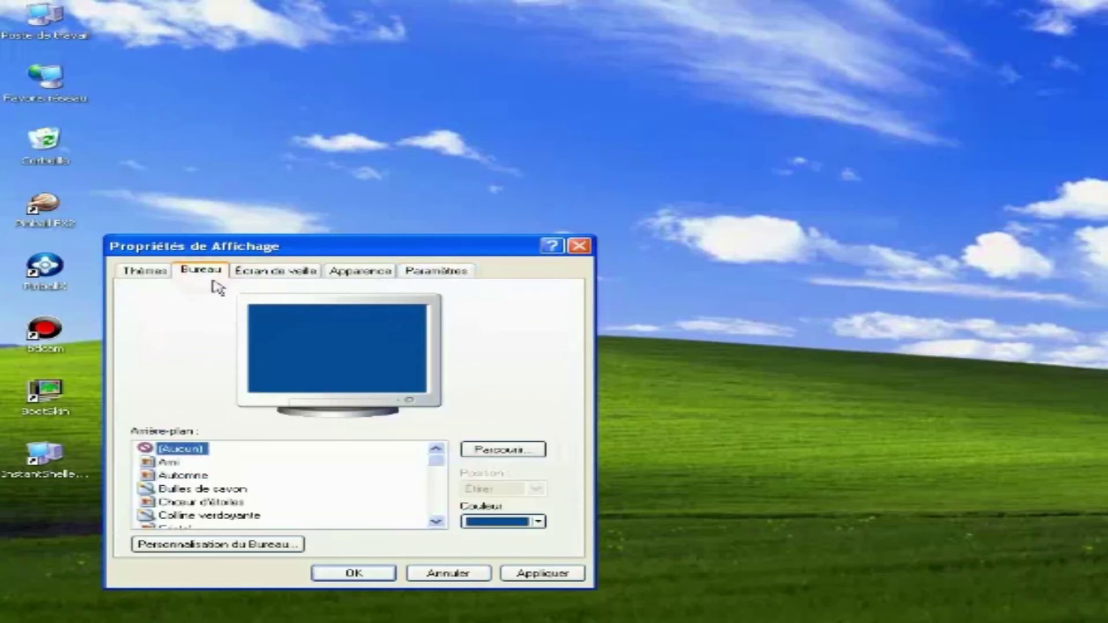
{"action": "left_click", "coordinate": [538, 574]}
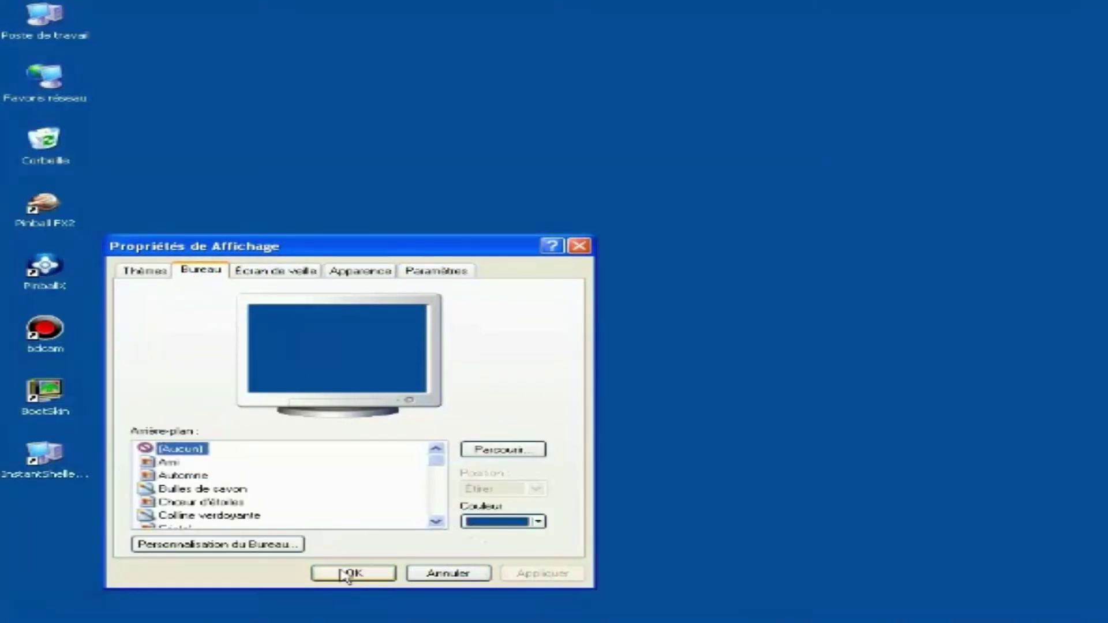
{"action": "left_click", "coordinate": [353, 573]}
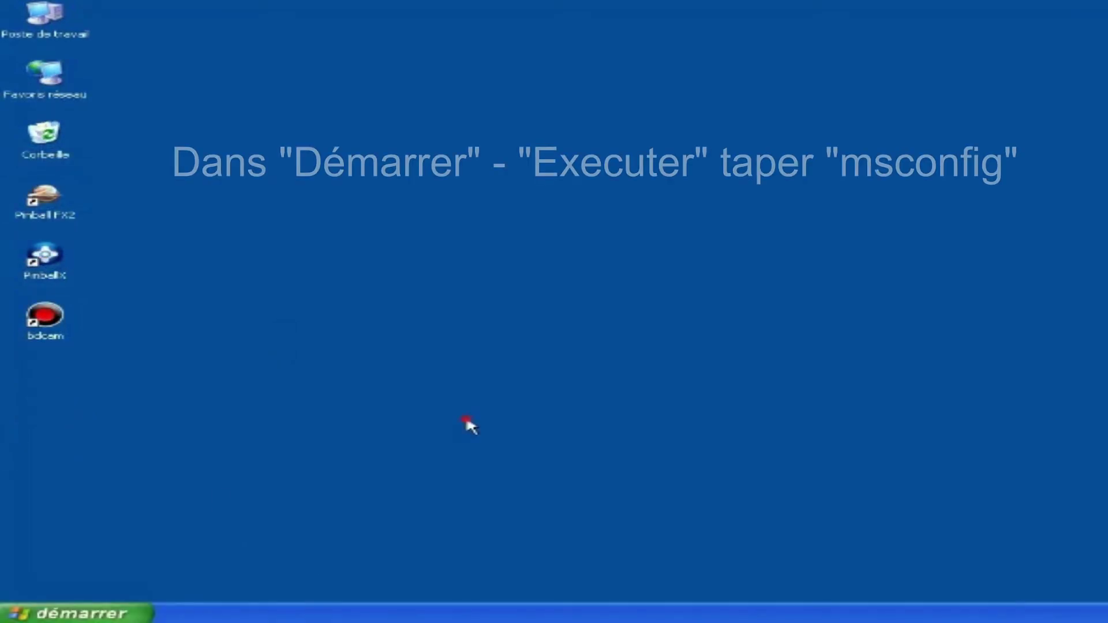
Run msconfig to open the system configuration utility and move its window toward the middle of the desktop.
{"action": "left_click", "coordinate": [115, 611]}
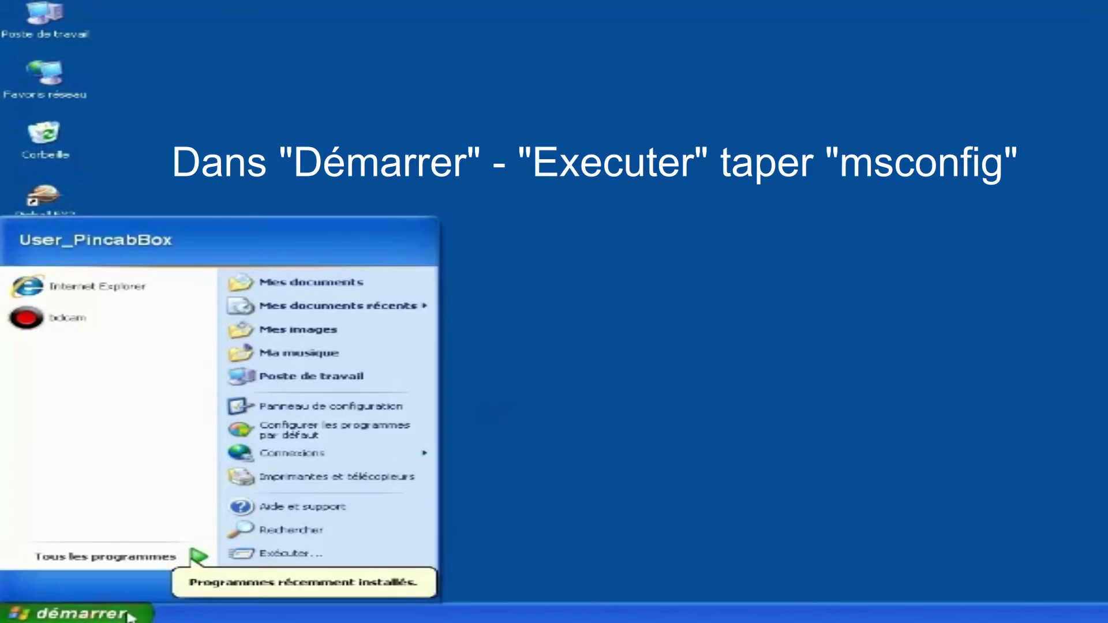
{"action": "left_click", "coordinate": [298, 554]}
{"action": "type", "text": "msconfig"}
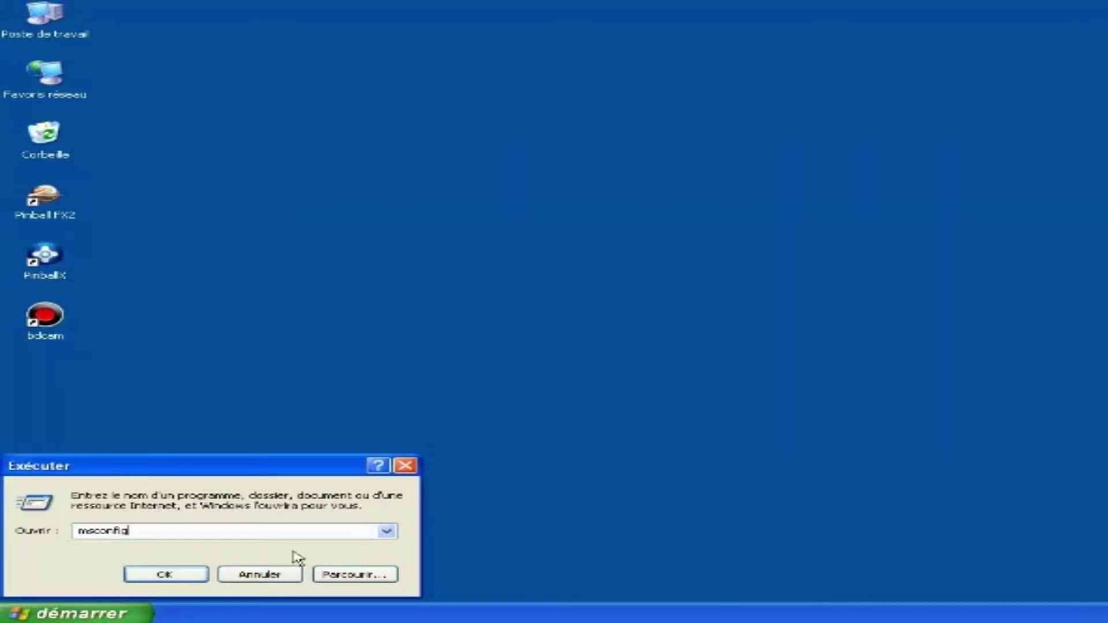
{"action": "key", "text": "Return"}
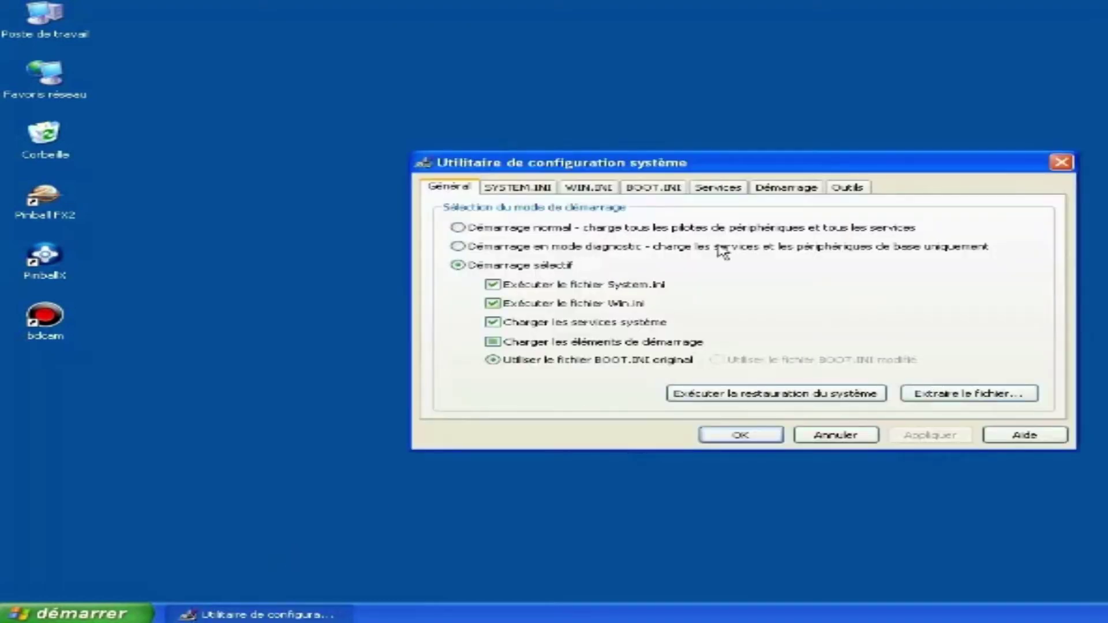
{"action": "left_click_drag", "start_coordinate": [709, 167], "coordinate": [467, 279]}
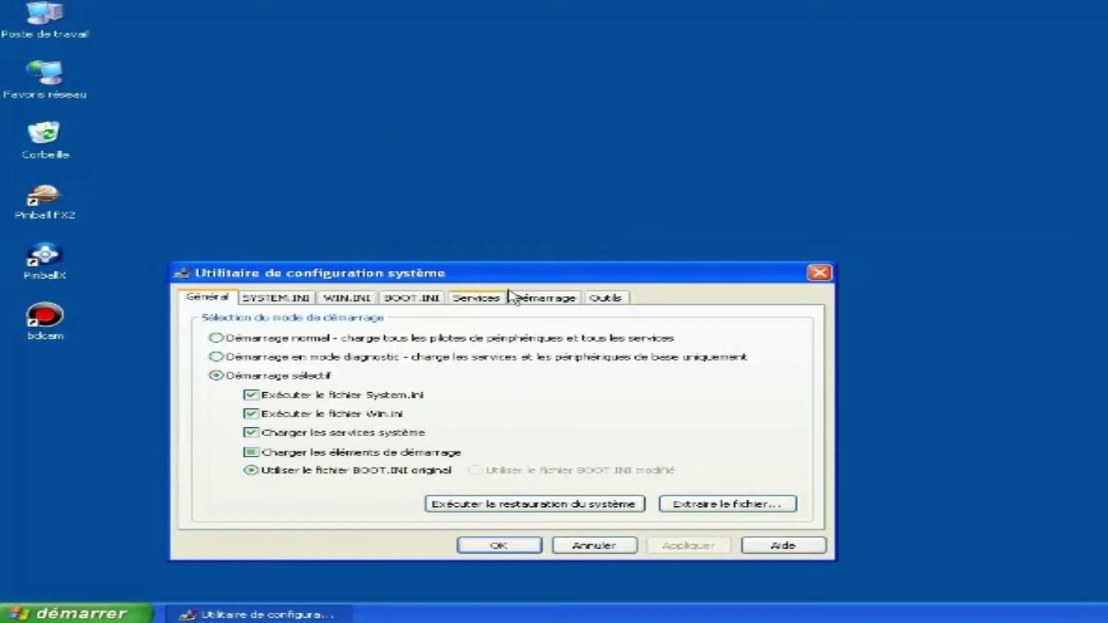
Look through the SYSTEM.INI, WIN.INI and BOOT.INI settings in the system configuration utility.
{"action": "left_click", "coordinate": [283, 301]}
{"action": "left_click", "coordinate": [348, 301]}
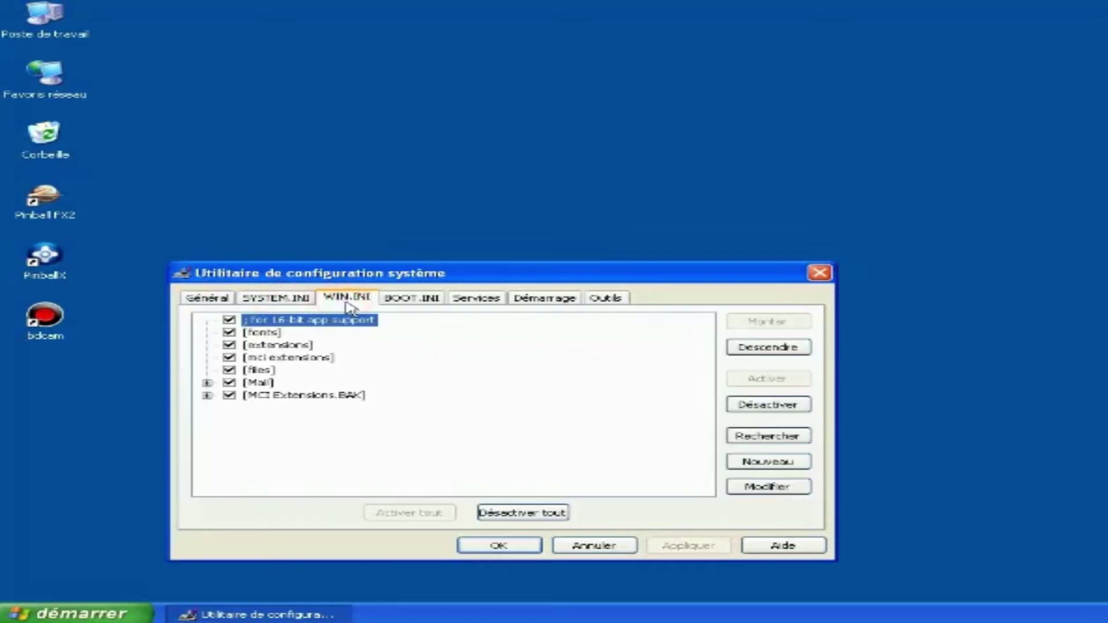
{"action": "left_click", "coordinate": [410, 300]}
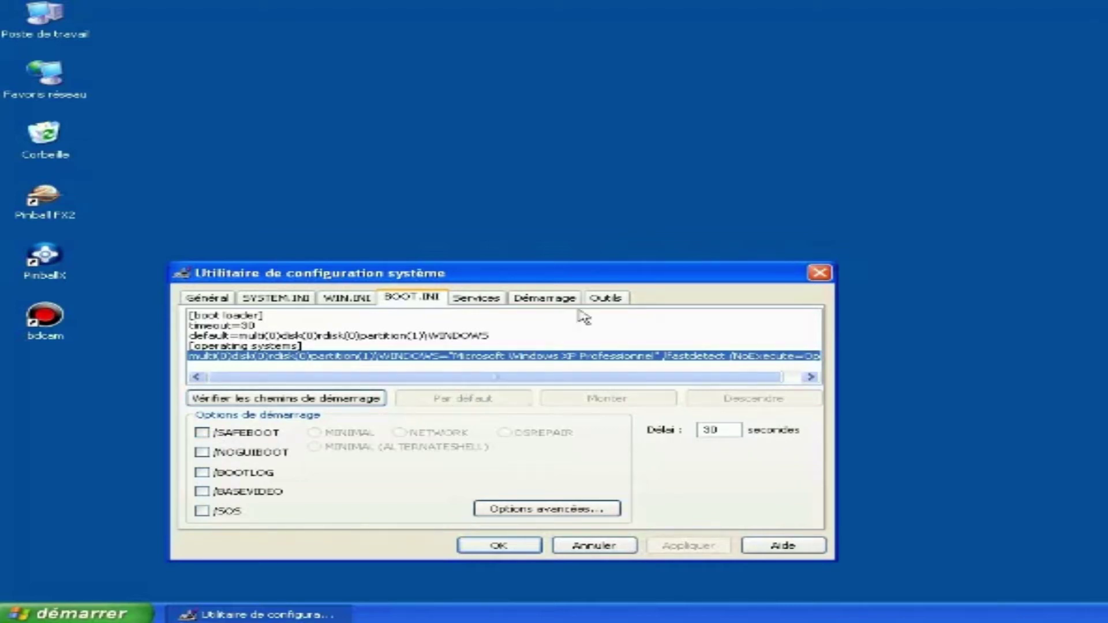
Widen the command column of the startup items list and disable all startup items.
{"action": "left_click", "coordinate": [551, 300]}
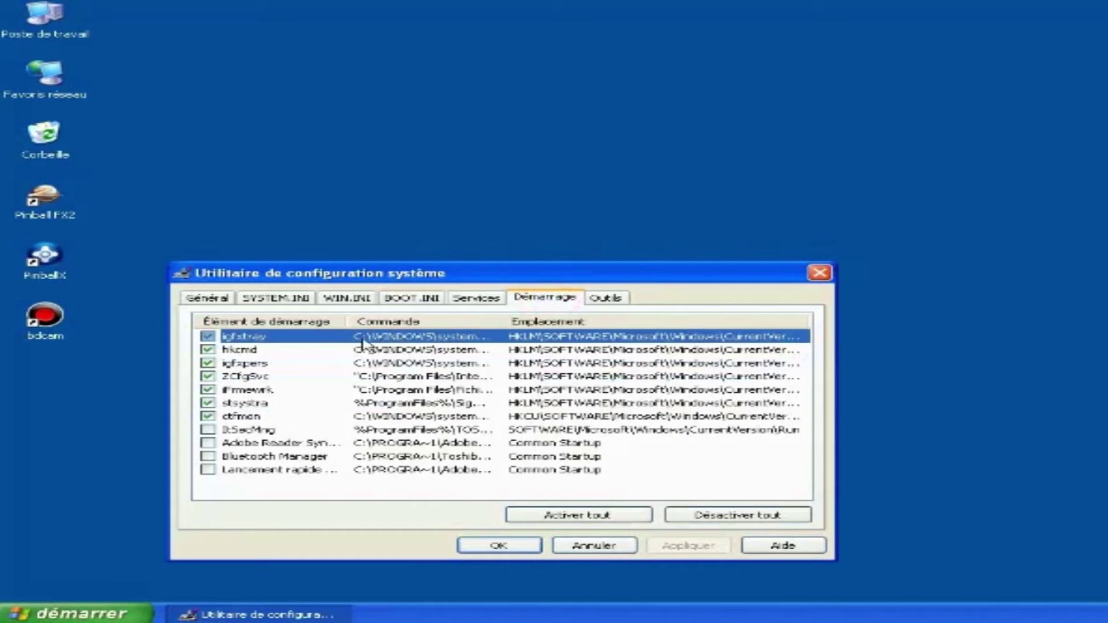
{"action": "left_click_drag", "start_coordinate": [504, 319], "coordinate": [559, 323]}
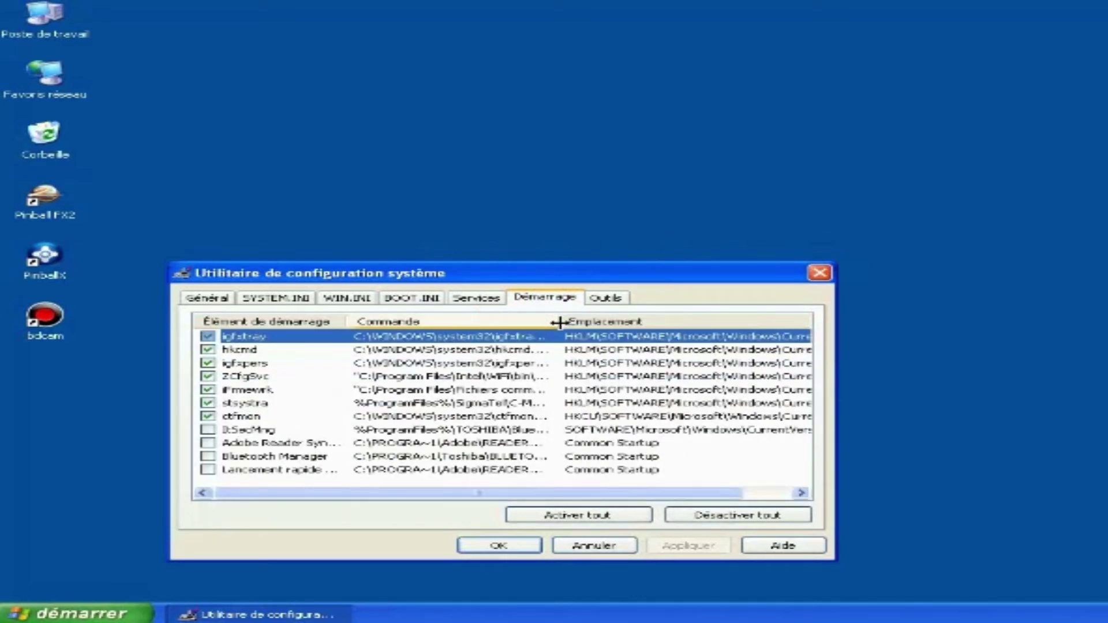
{"action": "left_click", "coordinate": [716, 515]}
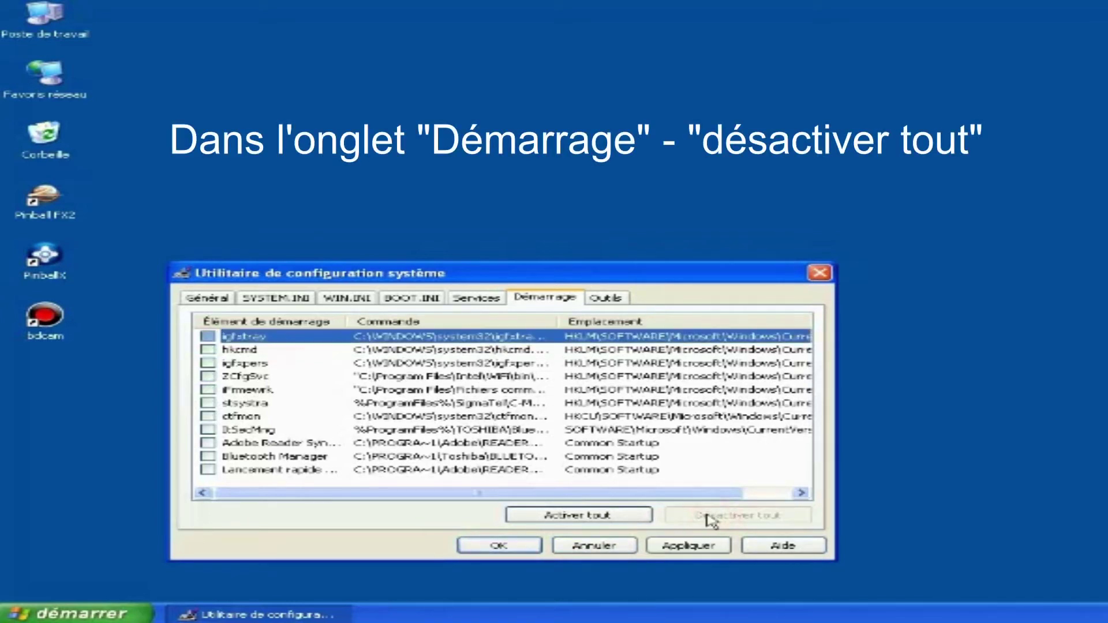
Disable the Adobe Flash Player Update Service and widen the service name column to show full names.
{"action": "left_click", "coordinate": [600, 297]}
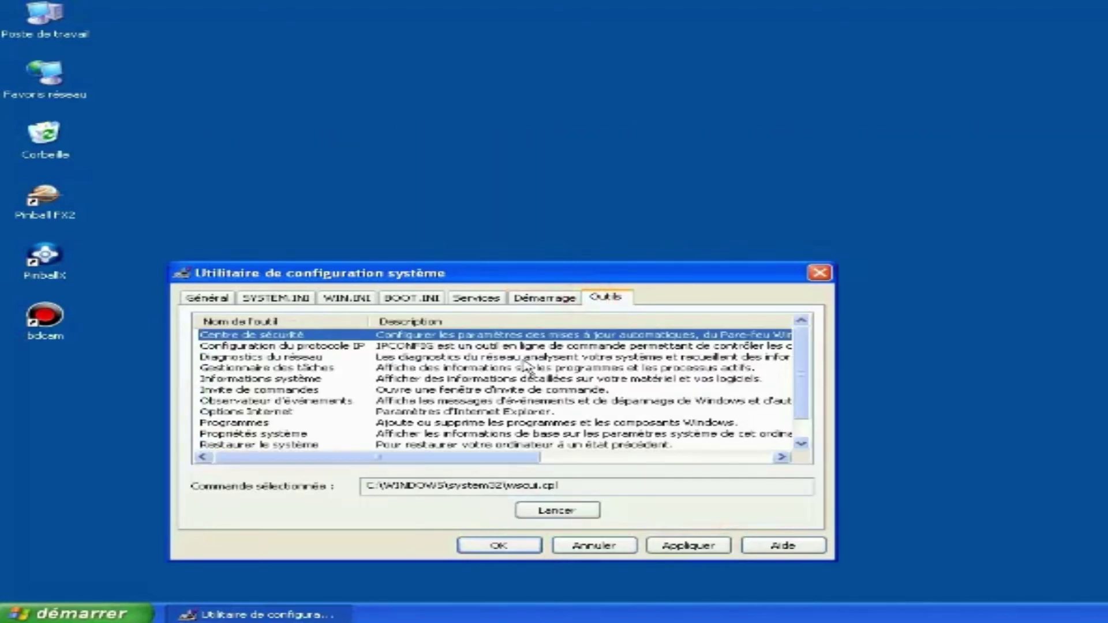
{"action": "left_click", "coordinate": [470, 298]}
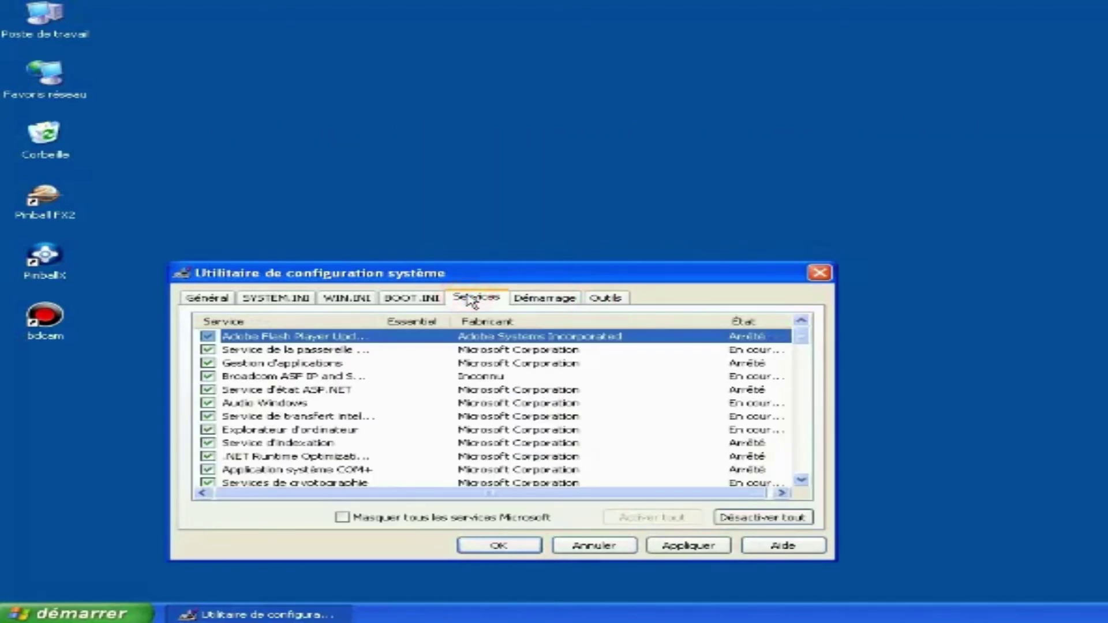
{"action": "left_click", "coordinate": [208, 336]}
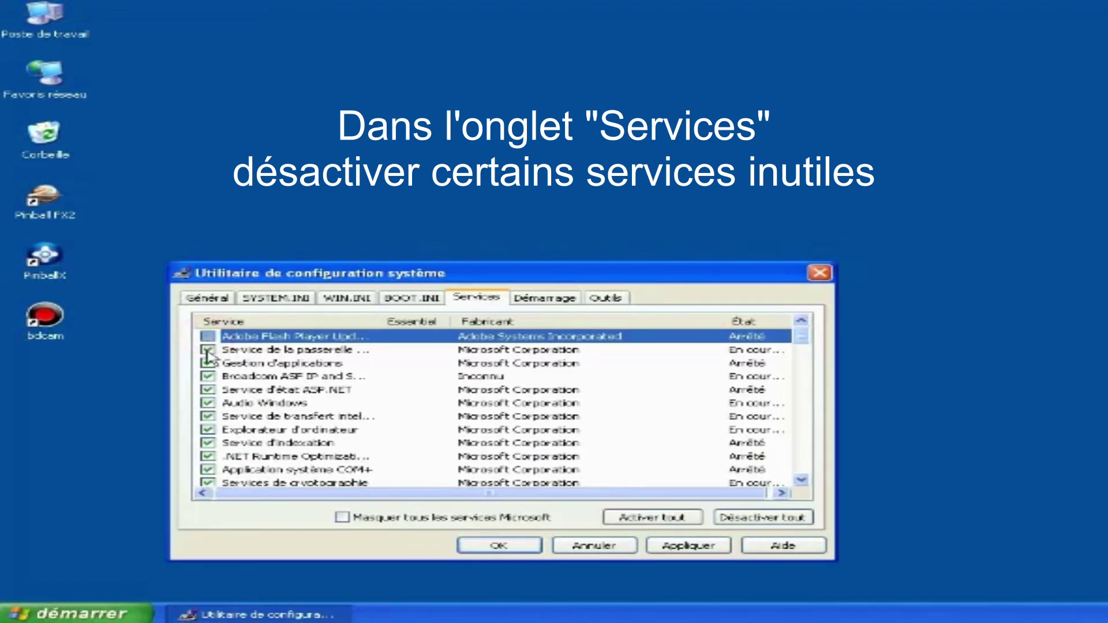
{"action": "double_click", "coordinate": [380, 321]}
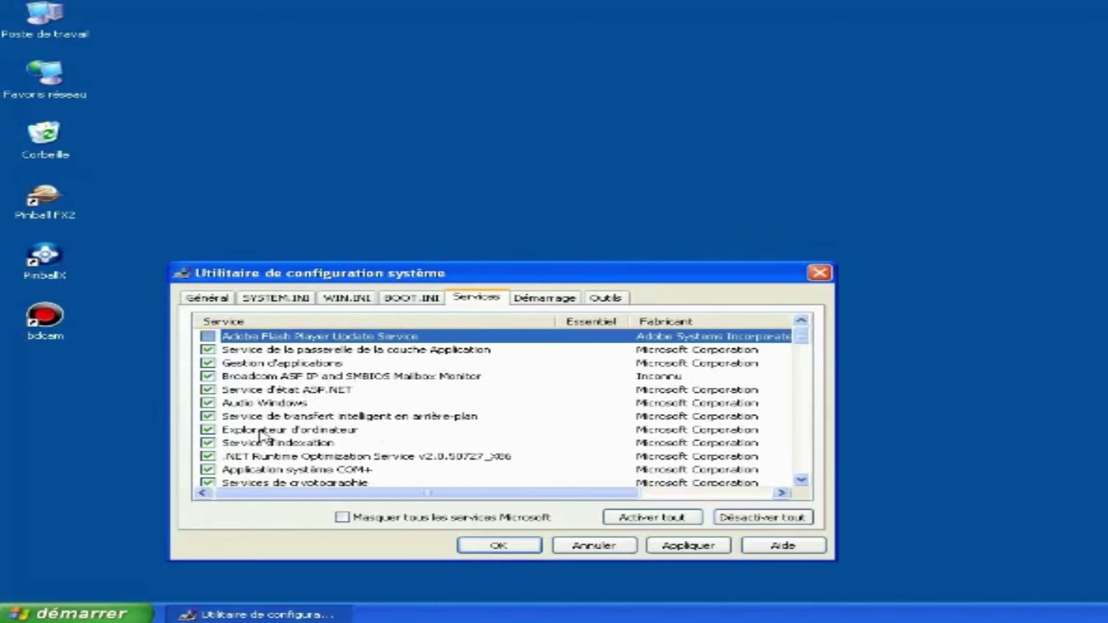
Go through the services list and disable the Aide et support service.
{"action": "scroll", "coordinate": [295, 448], "scroll_direction": "down", "scroll_amount": 1}
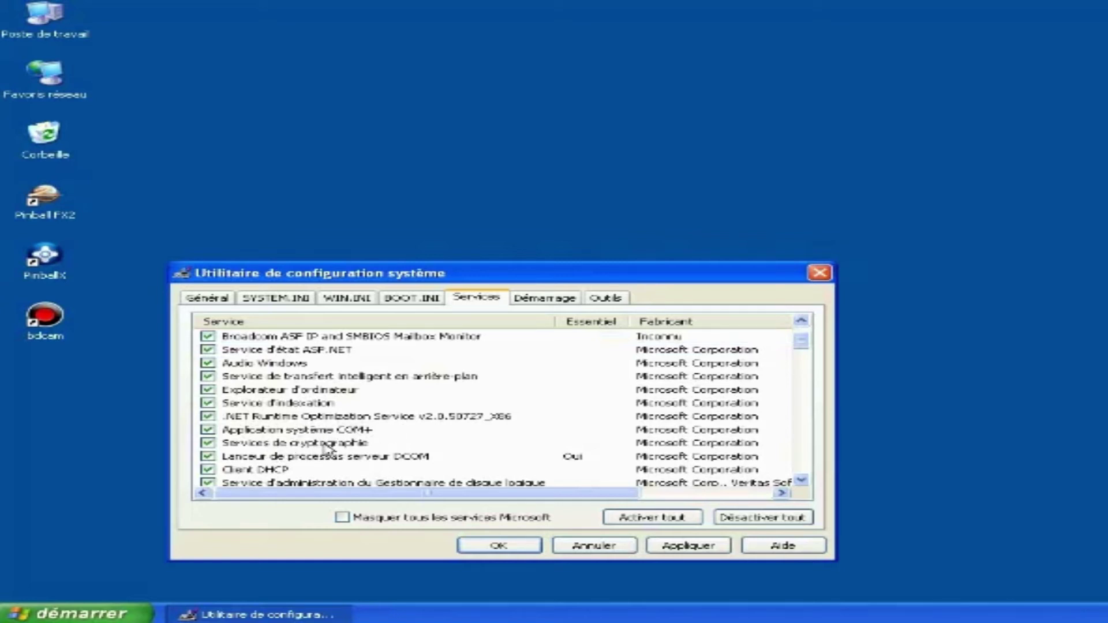
{"action": "scroll", "coordinate": [332, 443], "scroll_direction": "down", "scroll_amount": 1}
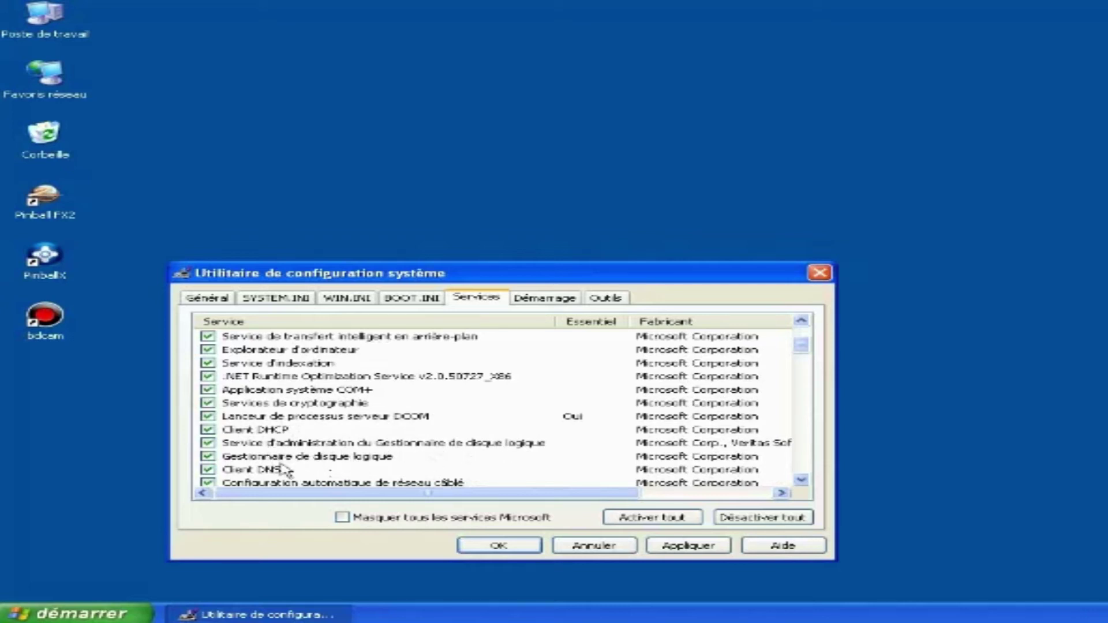
{"action": "scroll", "coordinate": [304, 457], "scroll_direction": "down", "scroll_amount": 1}
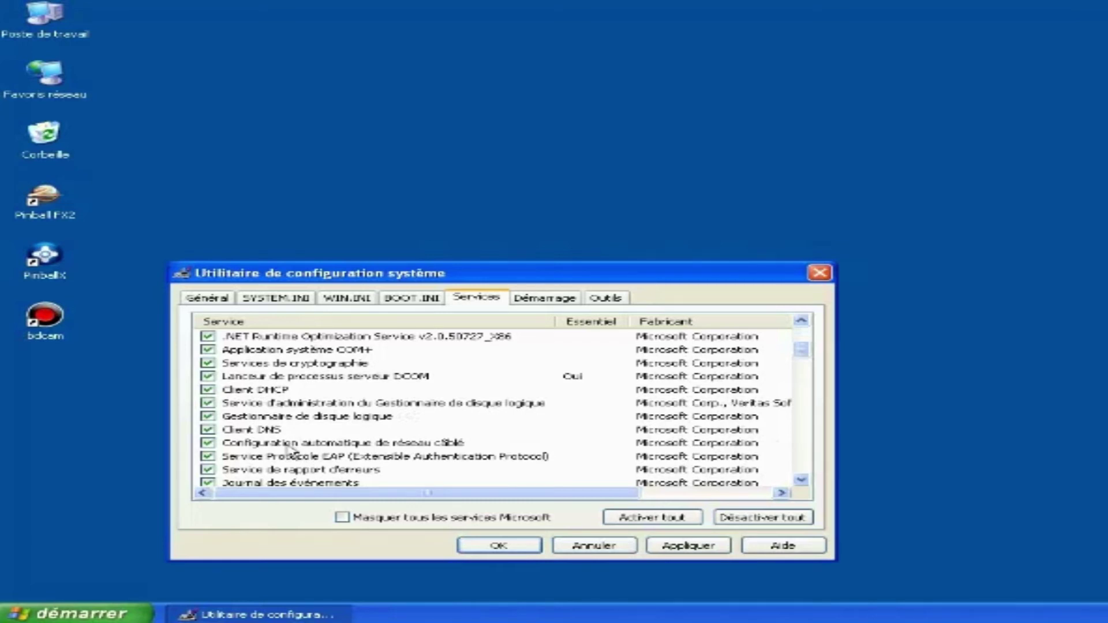
{"action": "scroll", "coordinate": [291, 451], "scroll_direction": "down", "scroll_amount": 1}
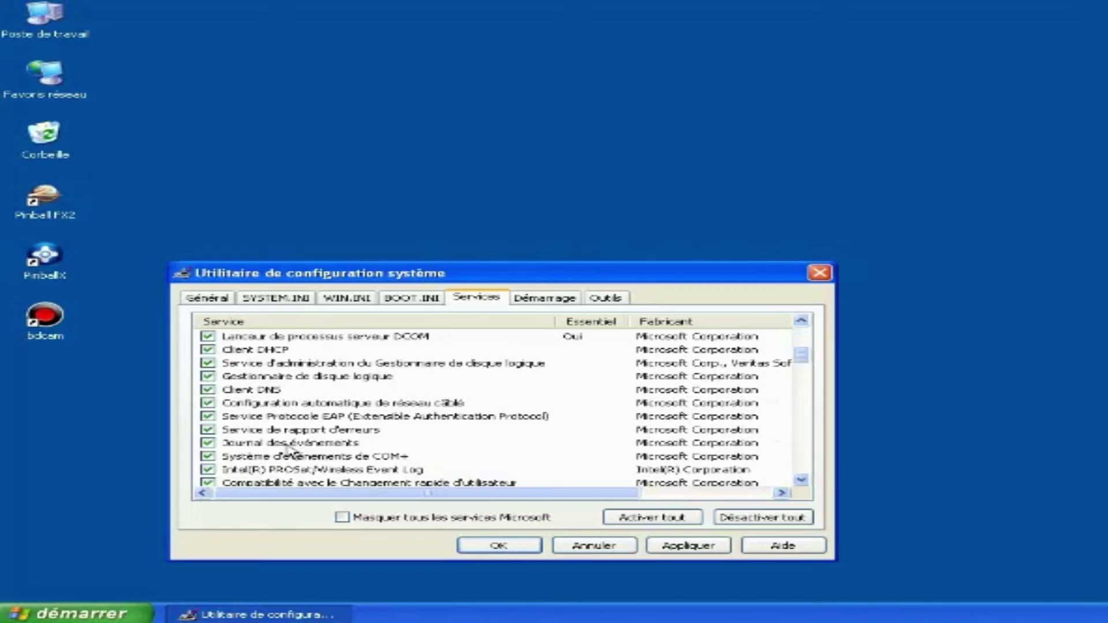
{"action": "scroll", "coordinate": [287, 449], "scroll_direction": "down", "scroll_amount": 1}
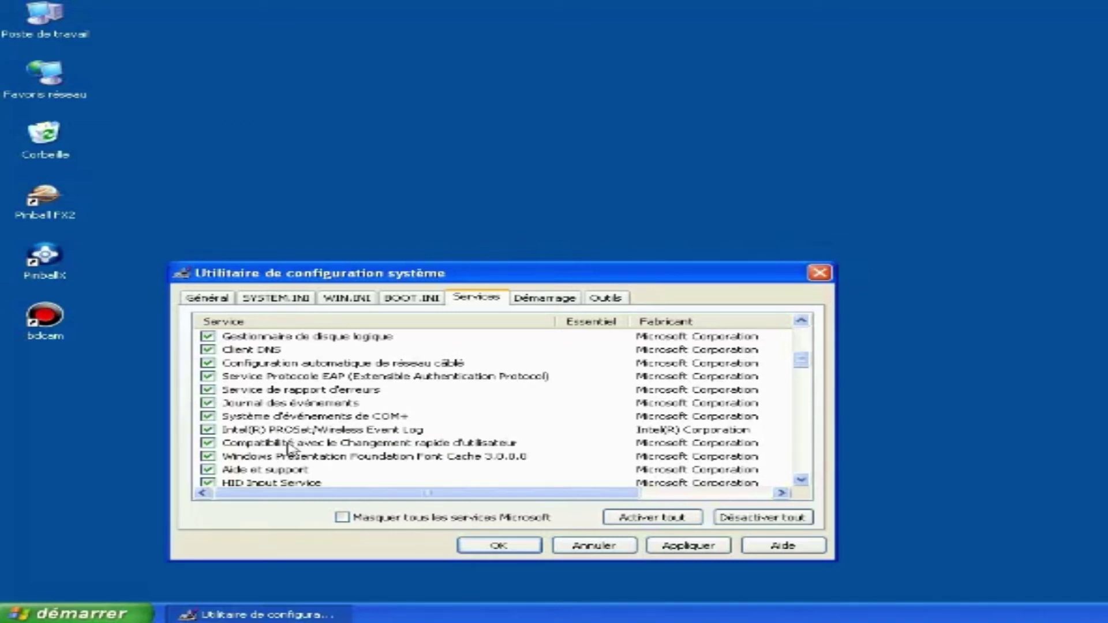
{"action": "left_click", "coordinate": [236, 470]}
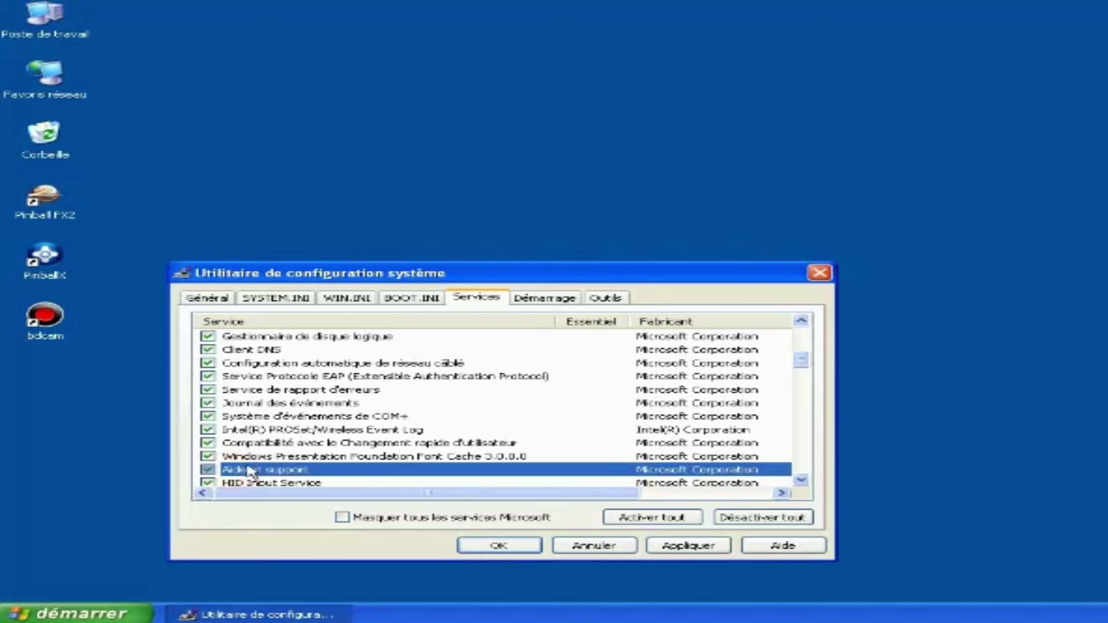
{"action": "left_click", "coordinate": [207, 469]}
Disable the Mozilla Maintenance Service further down the services list.
{"action": "scroll", "coordinate": [263, 470], "scroll_direction": "down", "scroll_amount": 1}
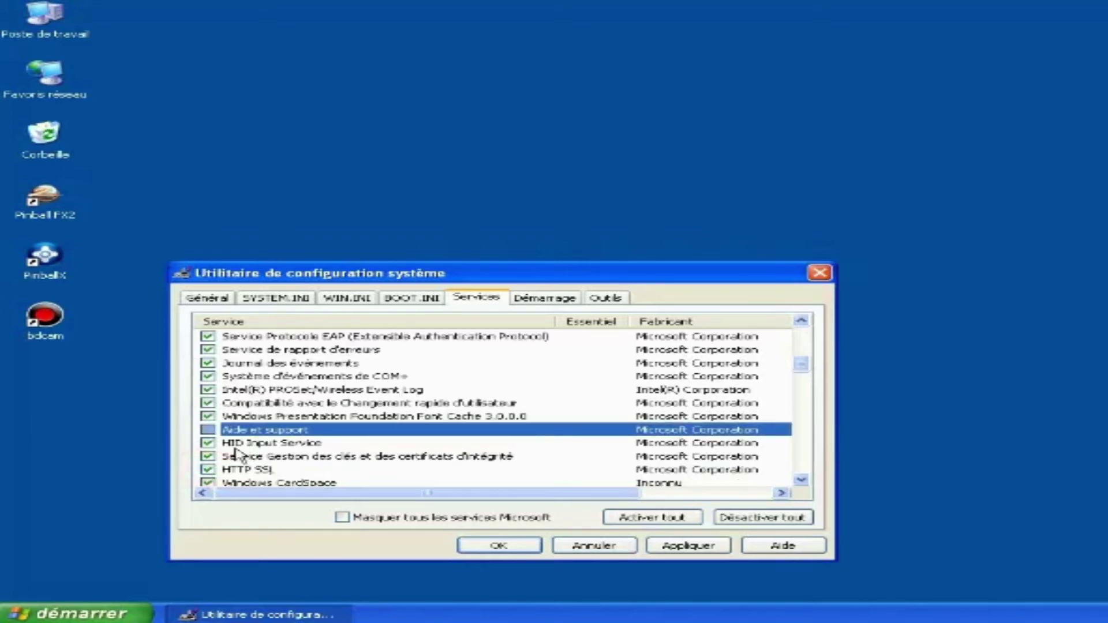
{"action": "scroll", "coordinate": [249, 465], "scroll_direction": "down", "scroll_amount": 1}
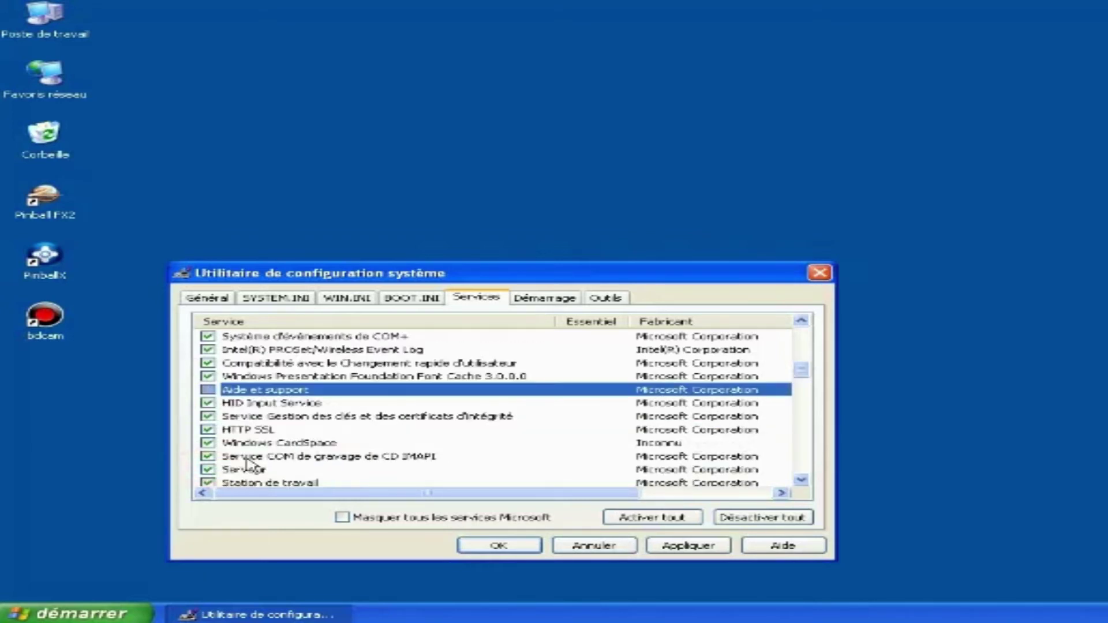
{"action": "scroll", "coordinate": [257, 457], "scroll_direction": "down", "scroll_amount": 1}
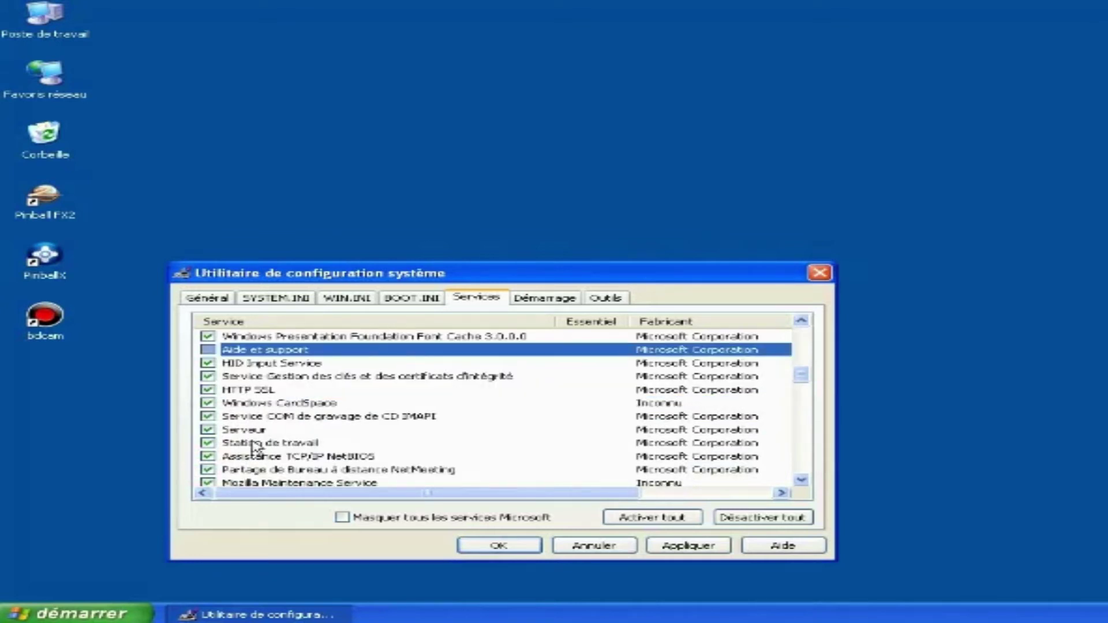
{"action": "scroll", "coordinate": [254, 460], "scroll_direction": "down", "scroll_amount": 1}
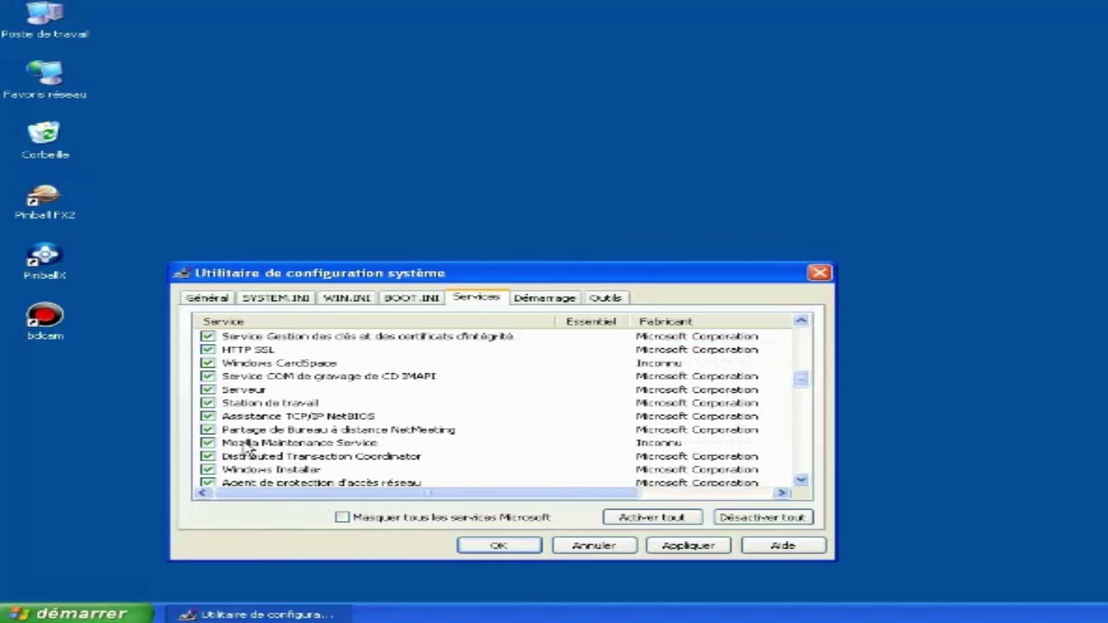
{"action": "left_click", "coordinate": [208, 443]}
Disable the Microsoft Office Diagnostics Service in the services list.
{"action": "scroll", "coordinate": [215, 445], "scroll_direction": "down", "scroll_amount": 1}
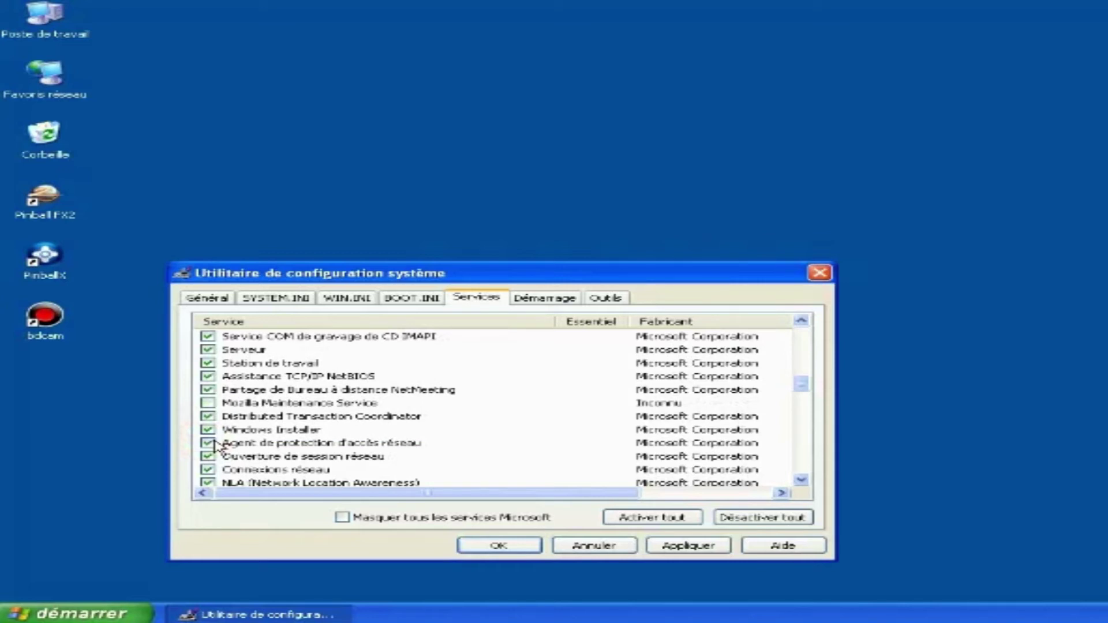
{"action": "scroll", "coordinate": [216, 445], "scroll_direction": "down", "scroll_amount": 1}
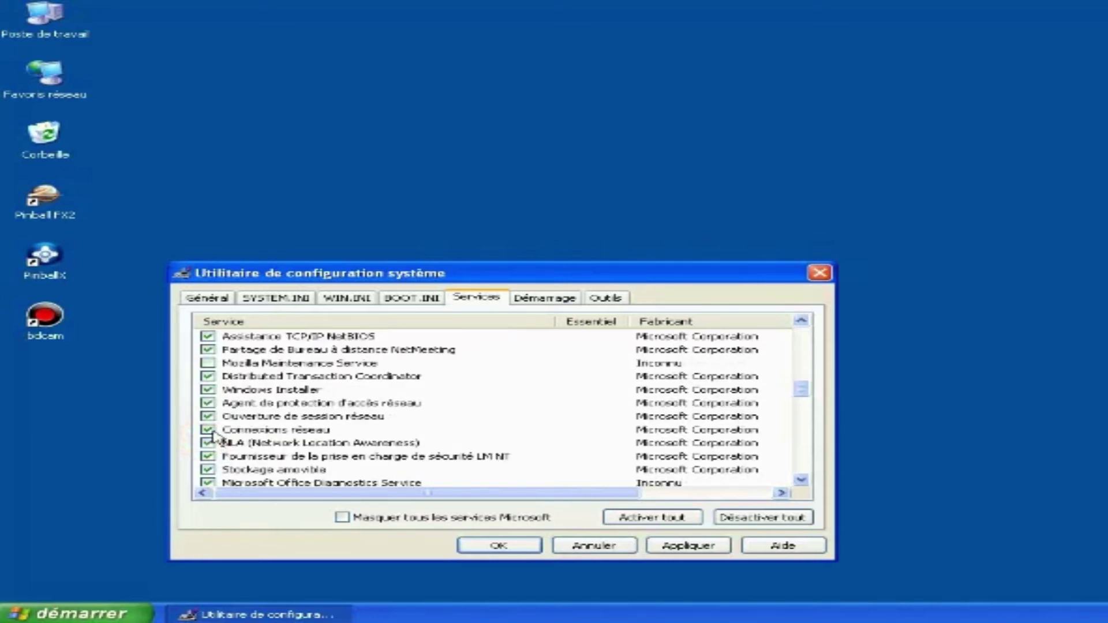
{"action": "scroll", "coordinate": [214, 438], "scroll_direction": "down", "scroll_amount": 1}
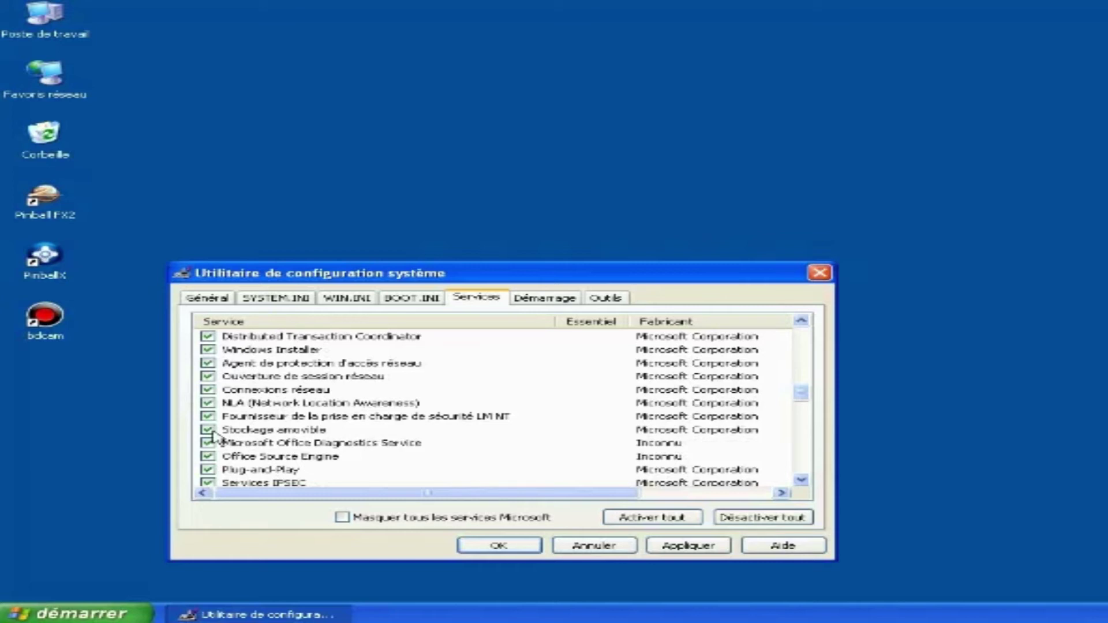
{"action": "left_click", "coordinate": [208, 443]}
{"action": "scroll", "coordinate": [243, 443], "scroll_direction": "down", "scroll_amount": 1}
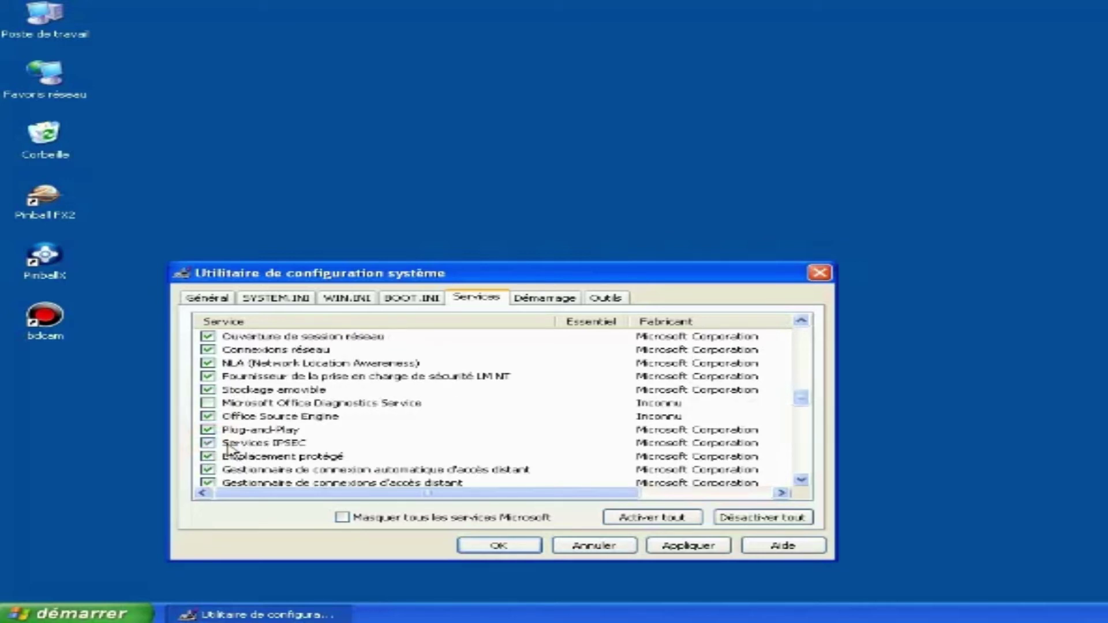
Go through the rest of the services list and disable the Centre de sécurité and Mises à jour automatiques services.
{"action": "scroll", "coordinate": [229, 446], "scroll_direction": "down", "scroll_amount": 1}
{"action": "scroll", "coordinate": [231, 447], "scroll_direction": "down", "scroll_amount": 1}
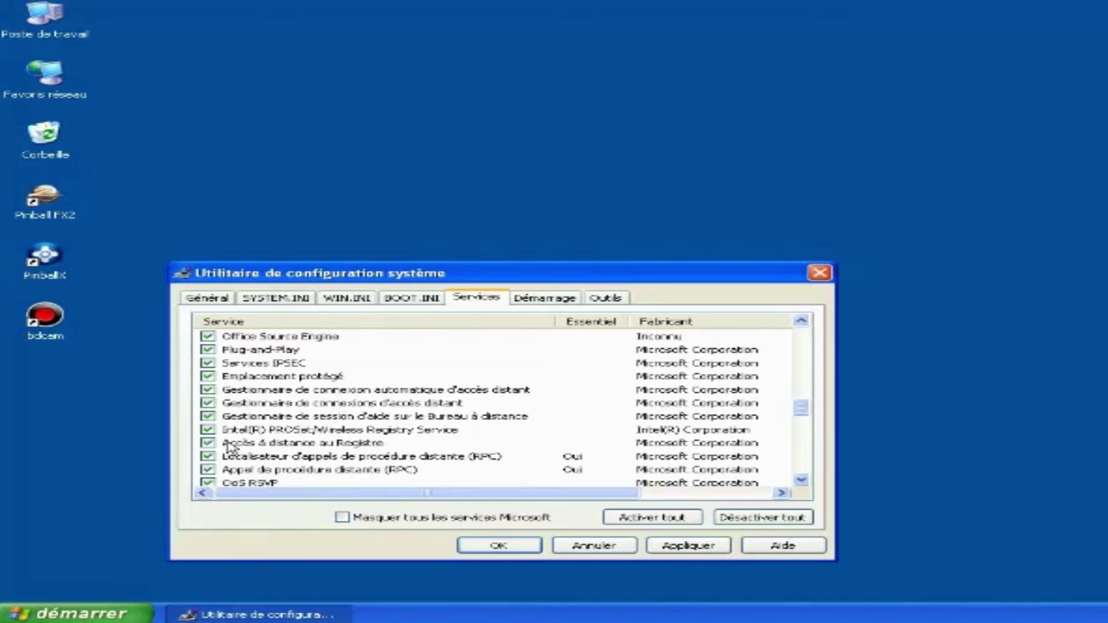
{"action": "scroll", "coordinate": [231, 448], "scroll_direction": "down", "scroll_amount": 1}
{"action": "scroll", "coordinate": [230, 447], "scroll_direction": "down", "scroll_amount": 1}
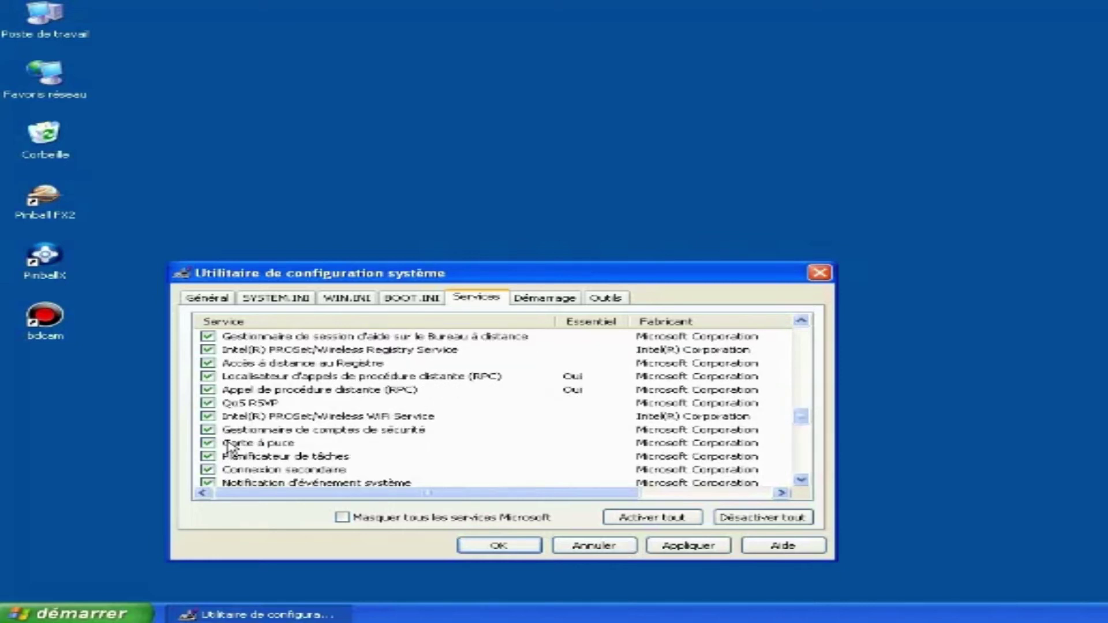
{"action": "scroll", "coordinate": [230, 447], "scroll_direction": "down", "scroll_amount": 1}
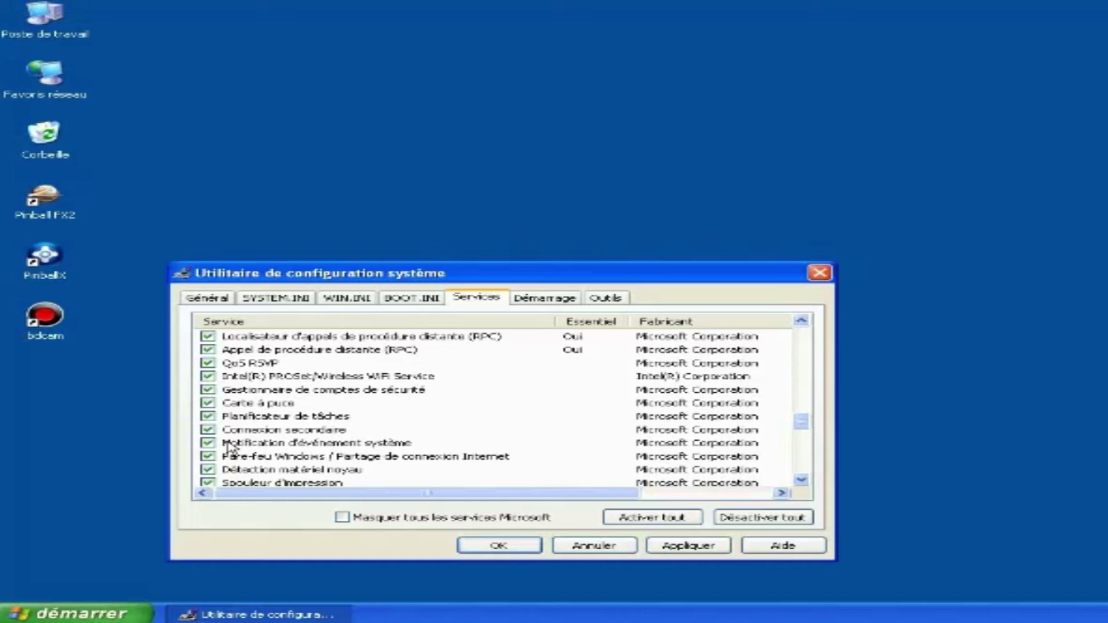
{"action": "scroll", "coordinate": [229, 447], "scroll_direction": "down", "scroll_amount": 1}
{"action": "scroll", "coordinate": [229, 448], "scroll_direction": "down", "scroll_amount": 1}
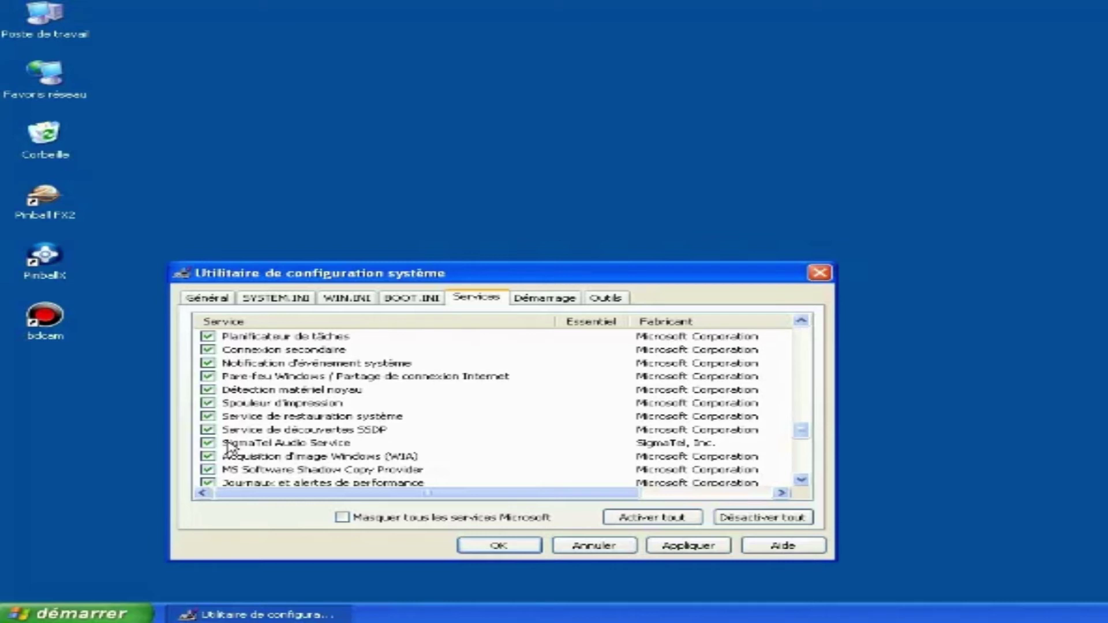
{"action": "scroll", "coordinate": [229, 448], "scroll_direction": "down", "scroll_amount": 1}
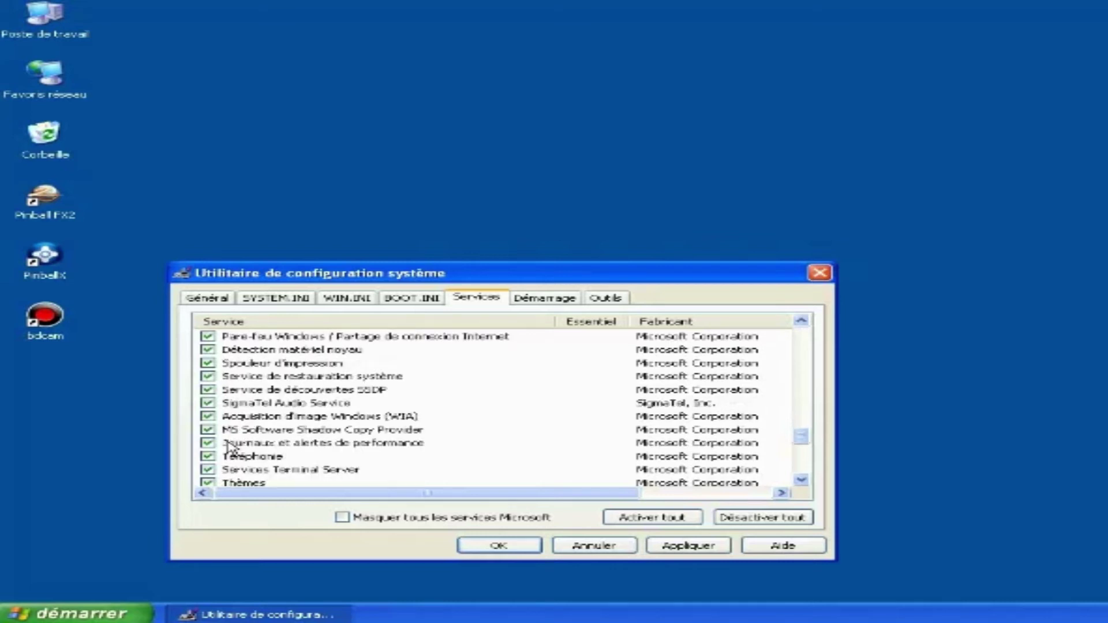
{"action": "scroll", "coordinate": [250, 440], "scroll_direction": "down", "scroll_amount": 1}
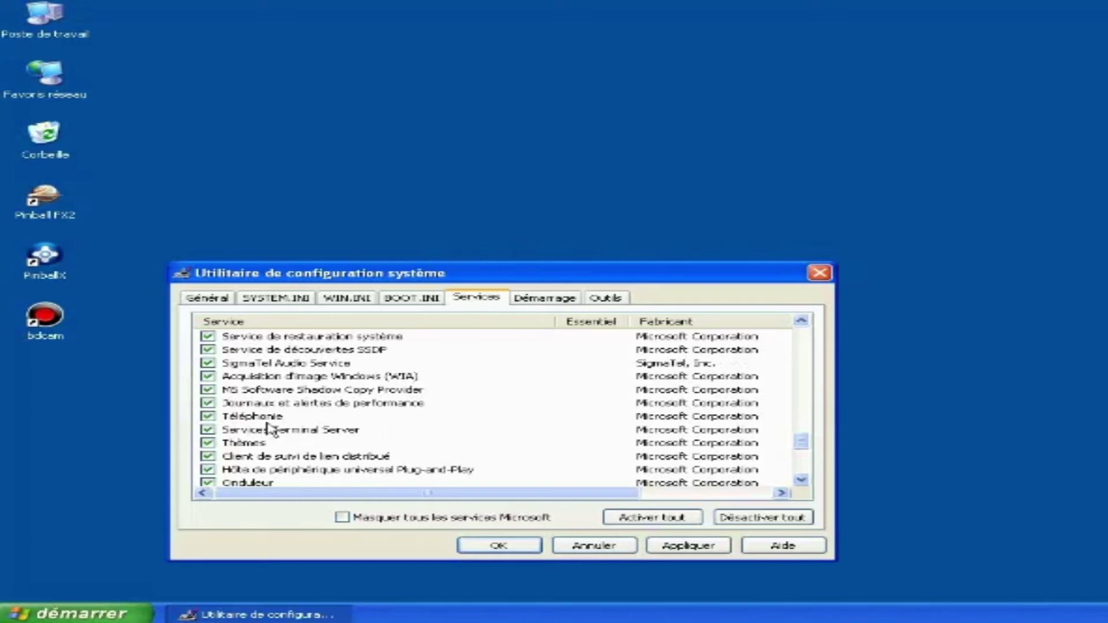
{"action": "scroll", "coordinate": [268, 429], "scroll_direction": "down", "scroll_amount": 1}
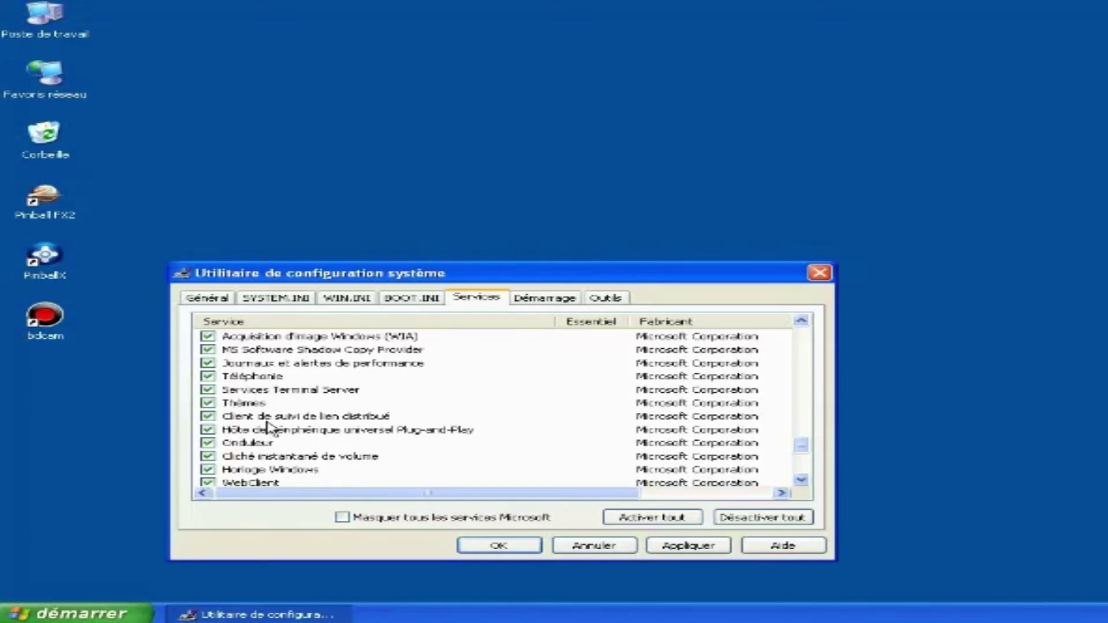
{"action": "scroll", "coordinate": [268, 429], "scroll_direction": "down", "scroll_amount": 2}
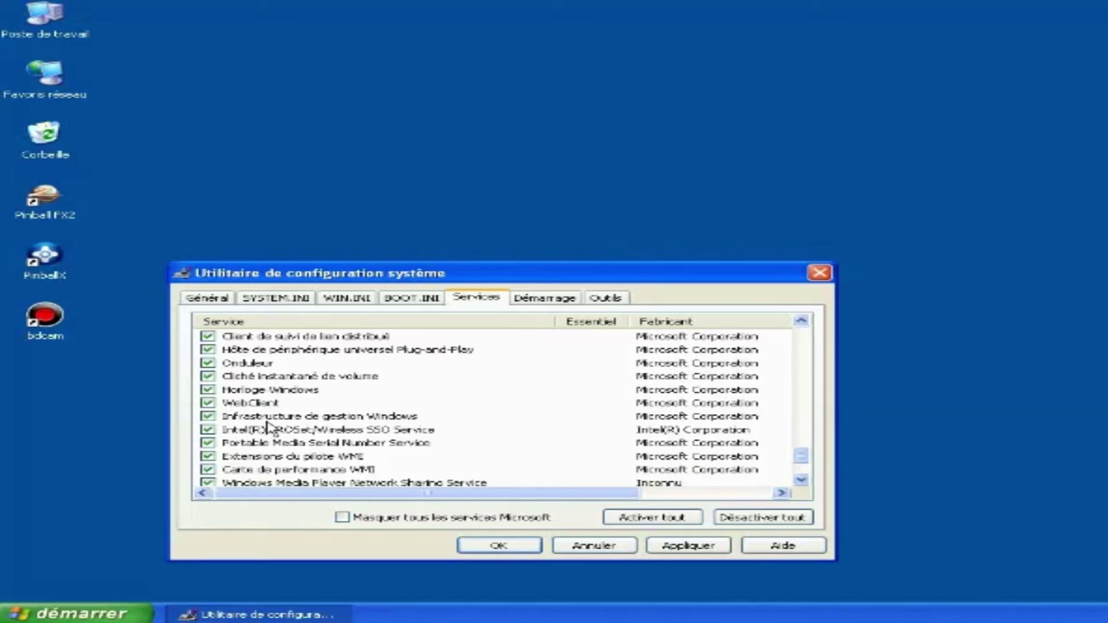
{"action": "scroll", "coordinate": [268, 428], "scroll_direction": "down", "scroll_amount": 1}
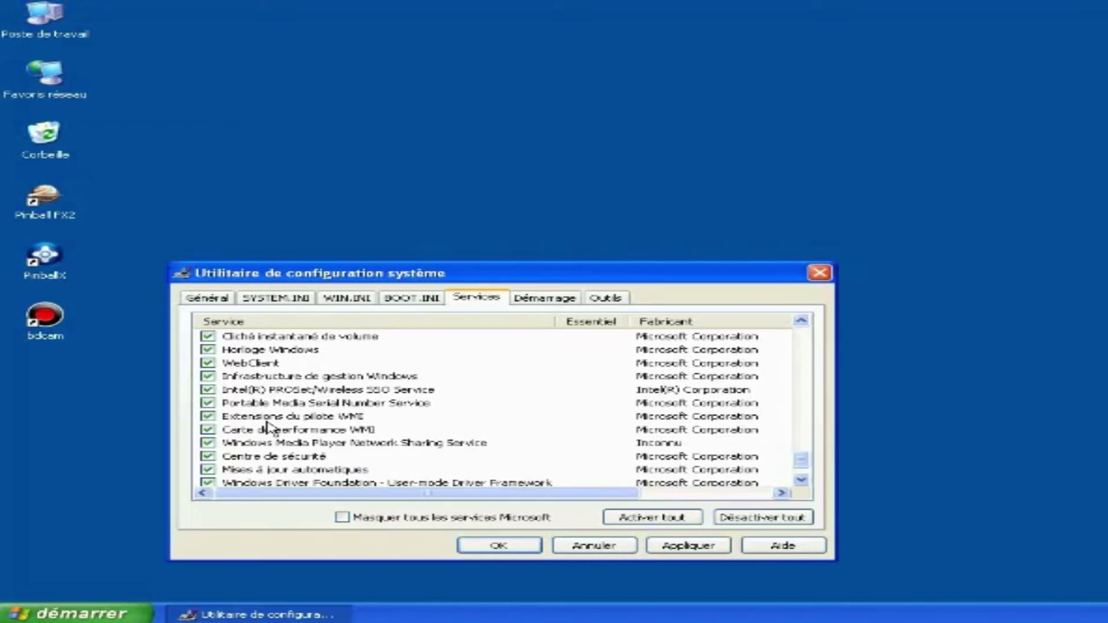
{"action": "scroll", "coordinate": [269, 429], "scroll_direction": "down", "scroll_amount": 1}
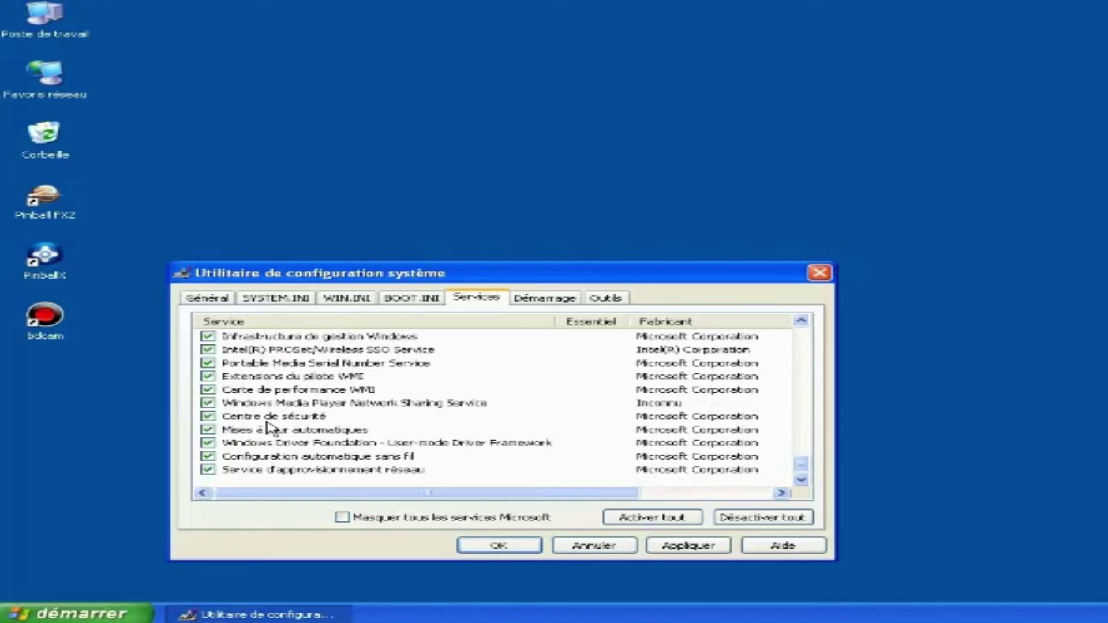
{"action": "left_click", "coordinate": [242, 417]}
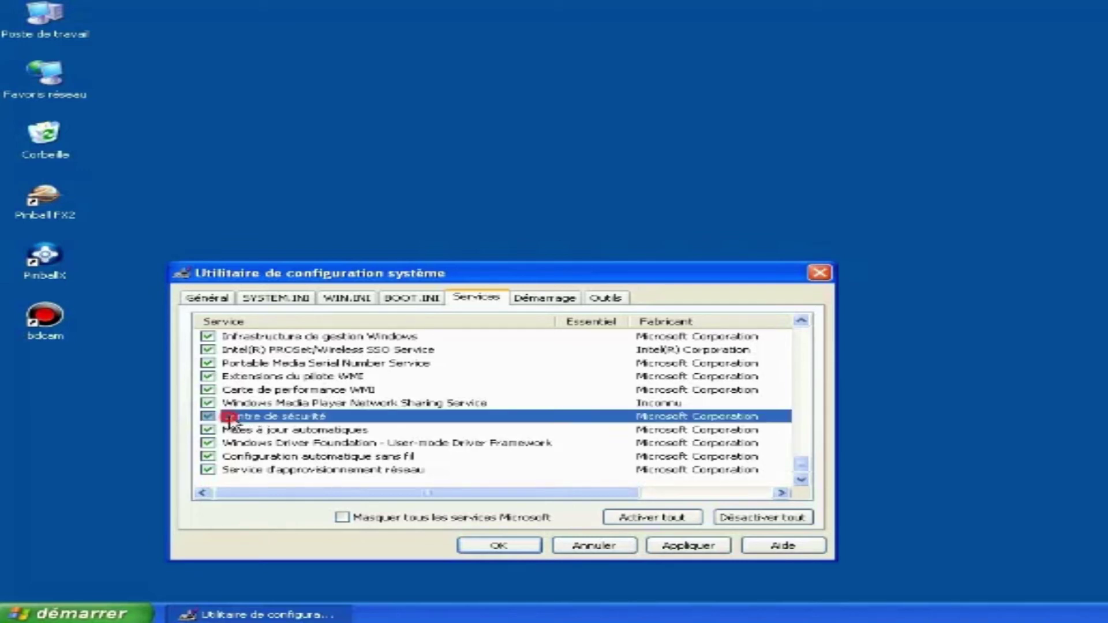
{"action": "left_click", "coordinate": [208, 417]}
{"action": "left_click", "coordinate": [208, 430]}
Enable the /NOGUIBOOT startup option in the BOOT.INI settings, apply the configuration changes and close the utility.
{"action": "left_click", "coordinate": [407, 300]}
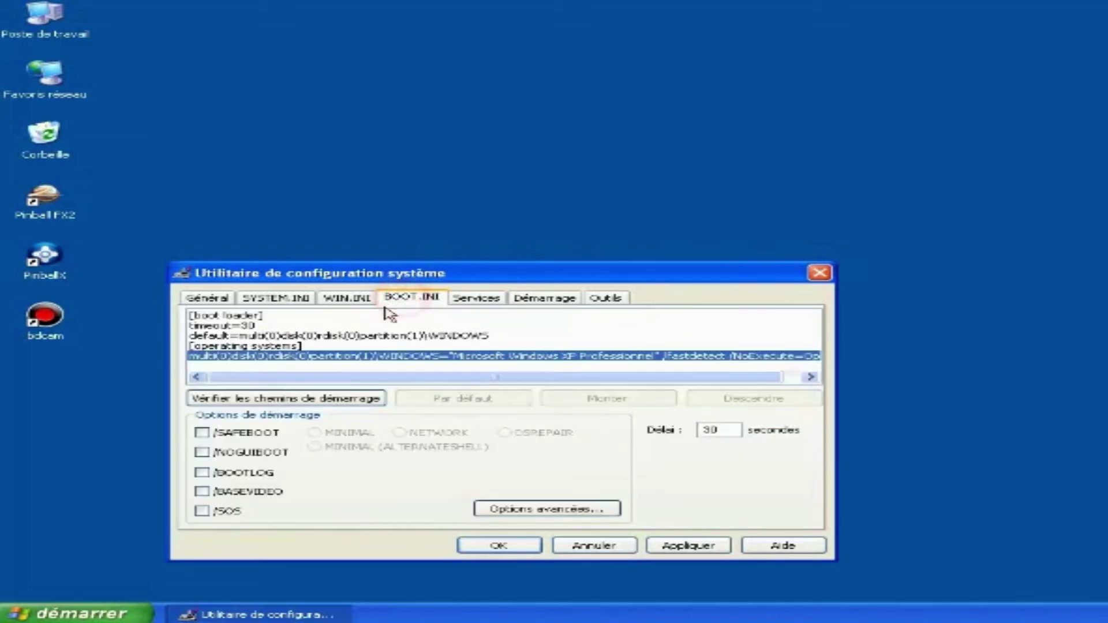
{"action": "left_click", "coordinate": [315, 431]}
{"action": "left_click", "coordinate": [224, 454]}
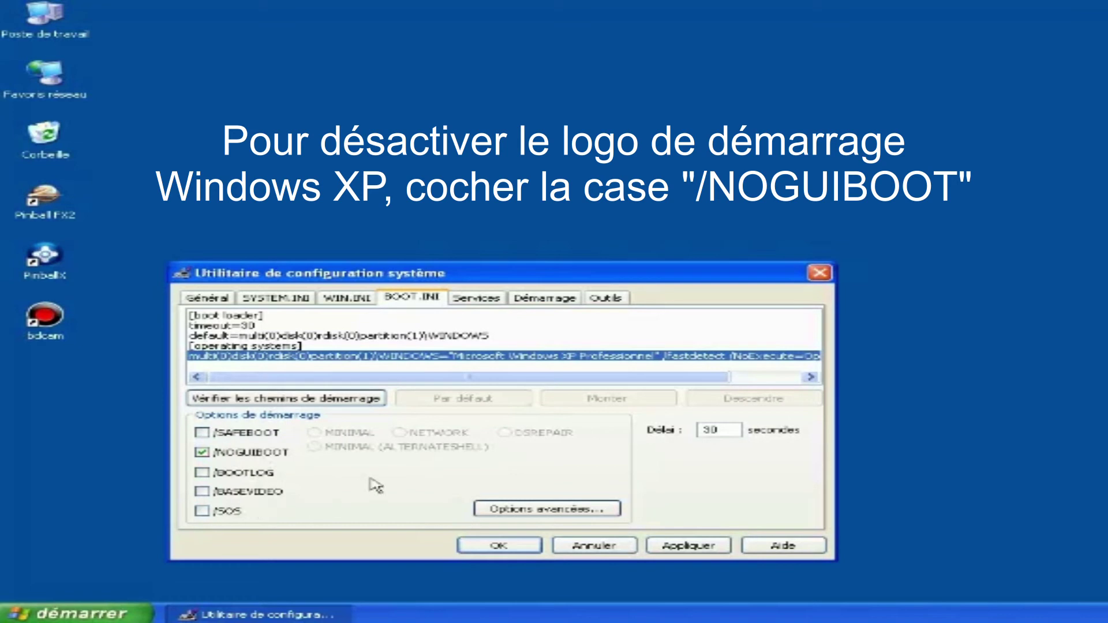
{"action": "left_click", "coordinate": [540, 509]}
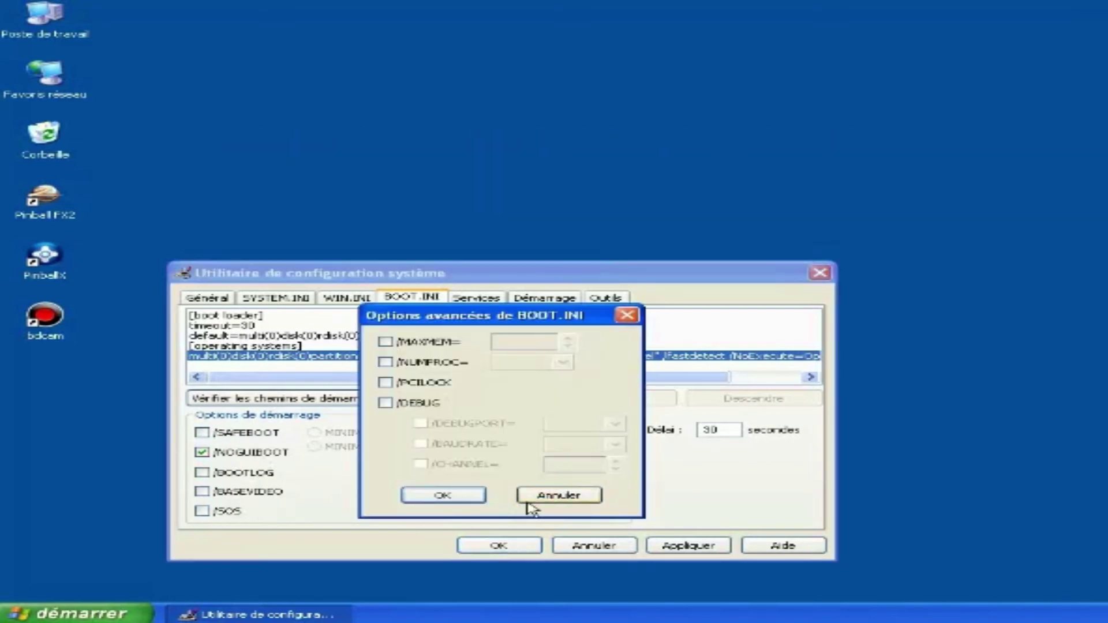
{"action": "left_click", "coordinate": [540, 494]}
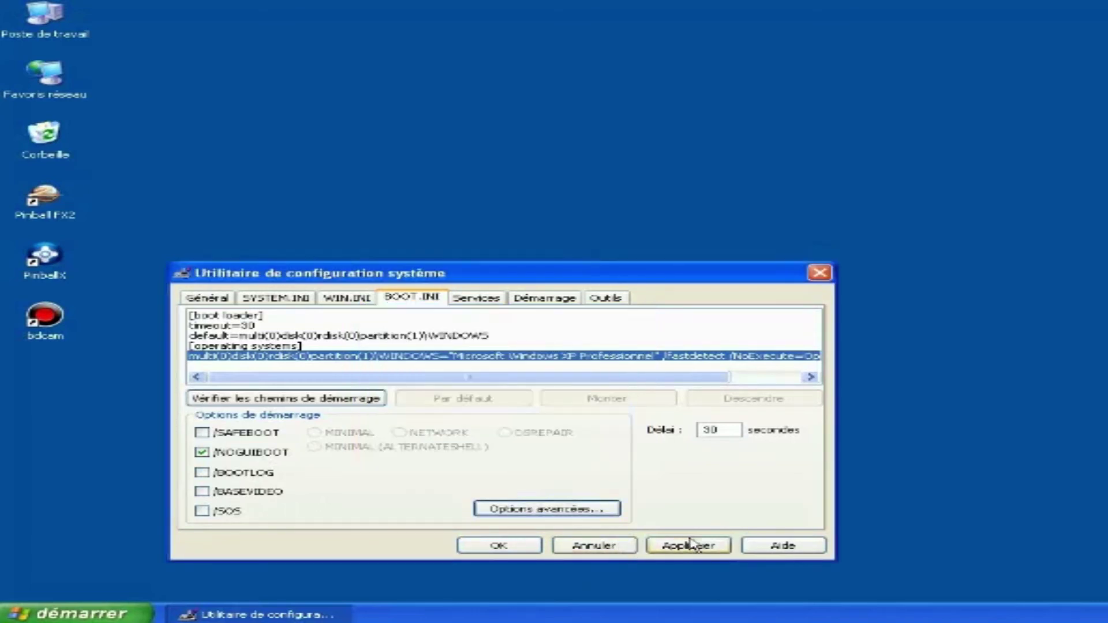
{"action": "left_click", "coordinate": [687, 548]}
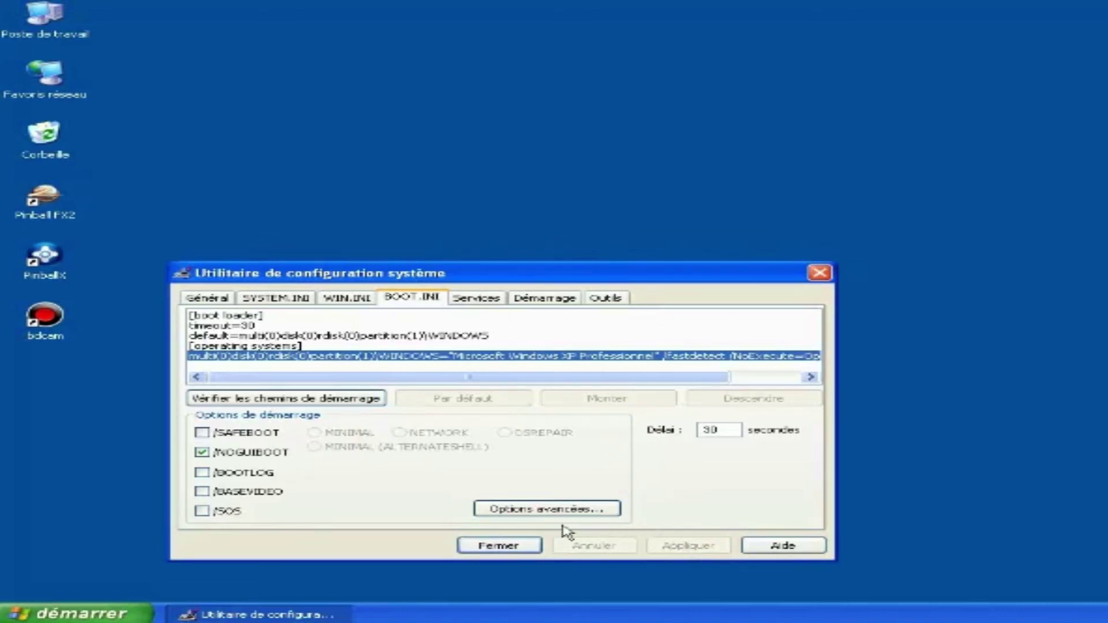
{"action": "left_click", "coordinate": [502, 546]}
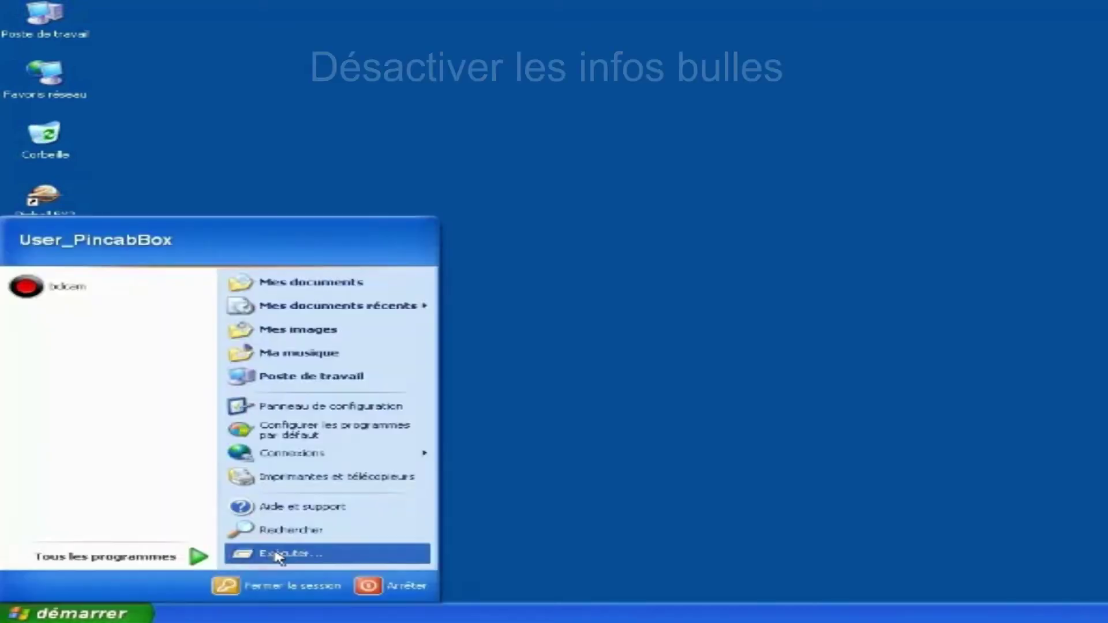
Open the Registry Editor by running regedit.
{"action": "left_click", "coordinate": [277, 555]}
{"action": "type", "text": "regedit"}
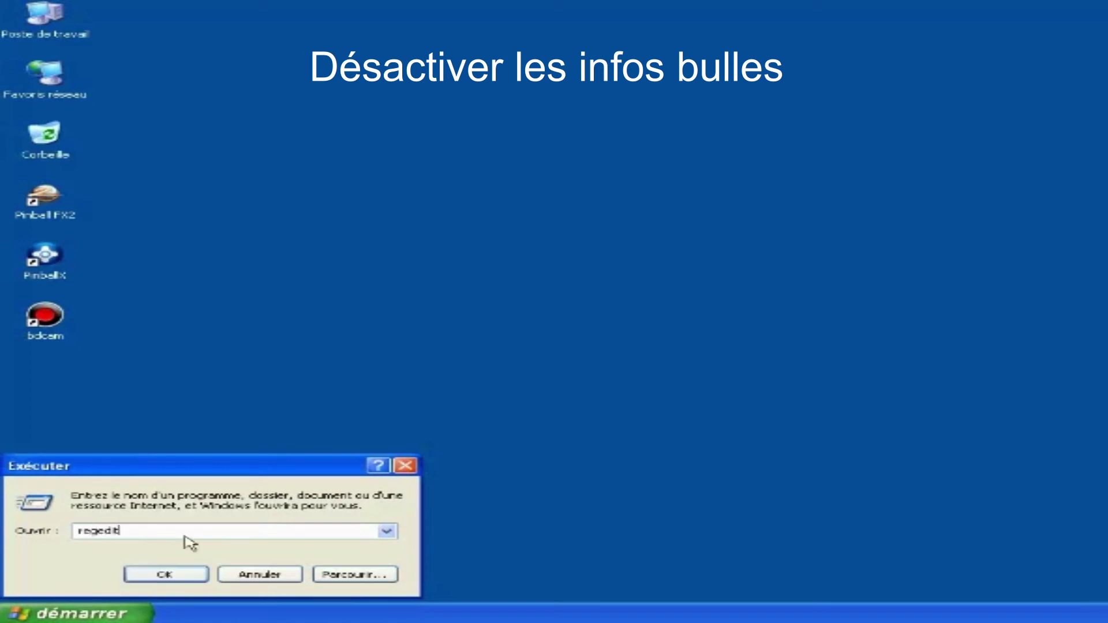
{"action": "key", "text": "Return"}
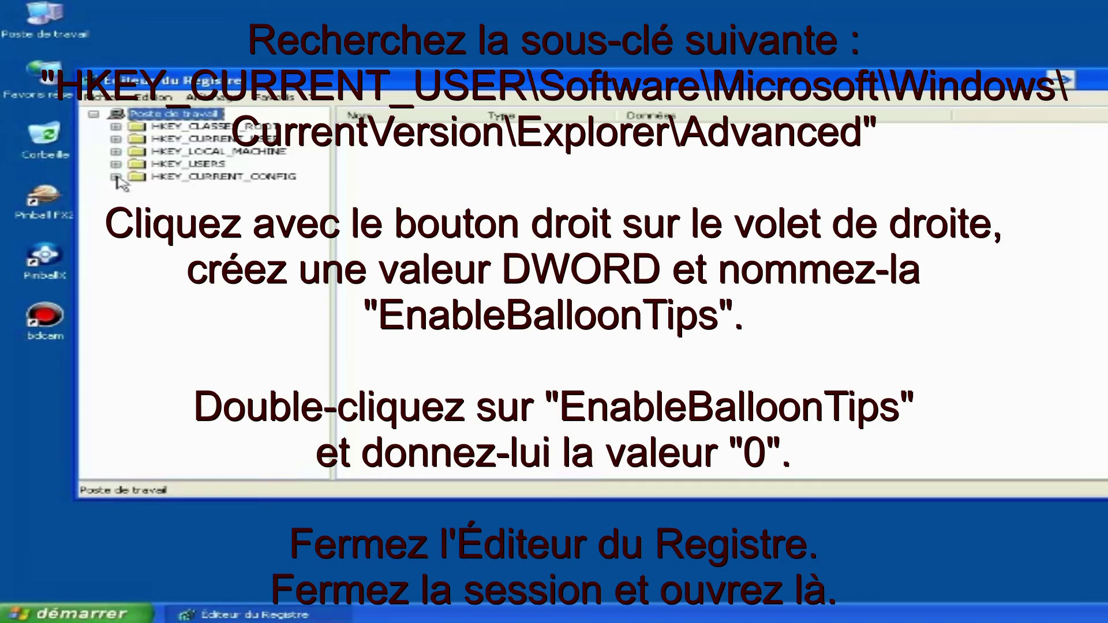
Browse the registry to HKEY_CURRENT_USER\Software\Microsoft\Windows\CurrentVersion\Explorer\Advanced and select the Advanced key, widening the key tree for readability.
{"action": "left_click", "coordinate": [116, 140]}
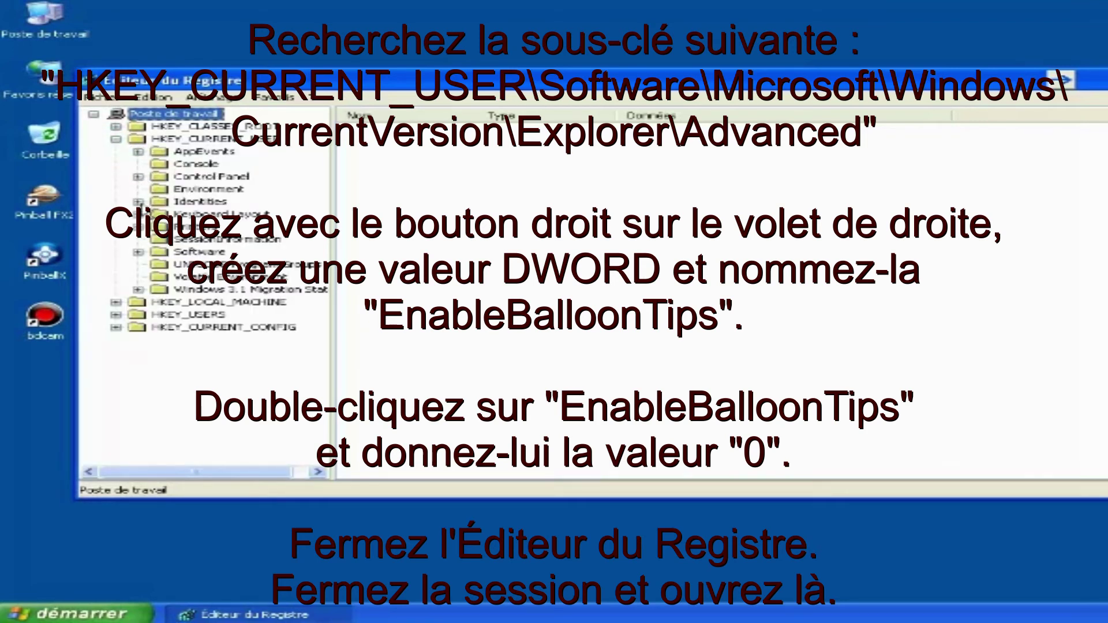
{"action": "left_click", "coordinate": [139, 252]}
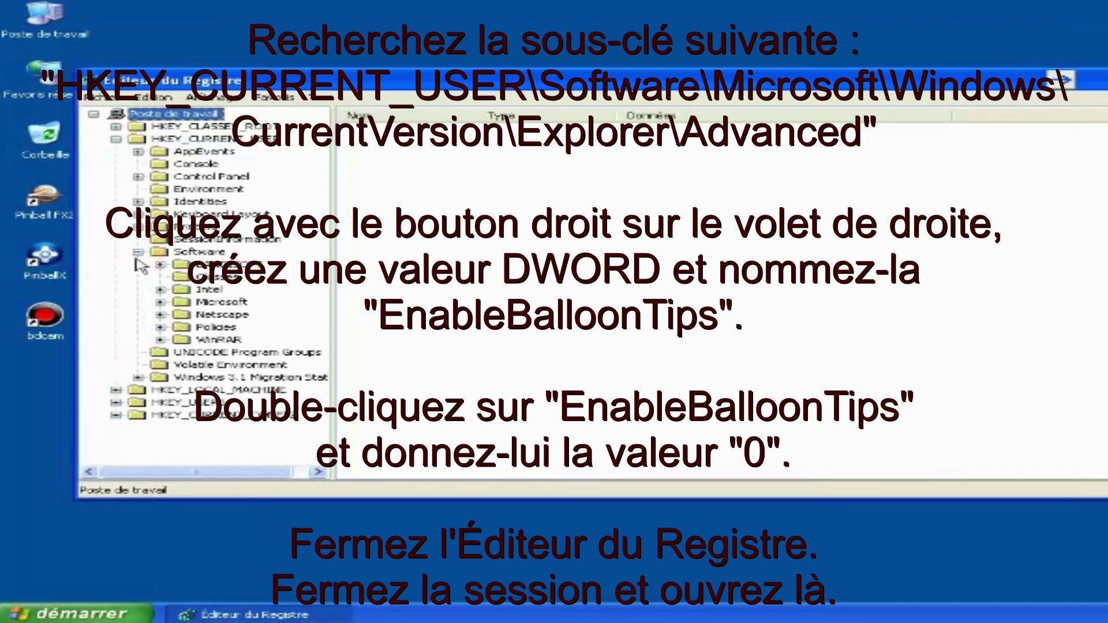
{"action": "left_click", "coordinate": [161, 302]}
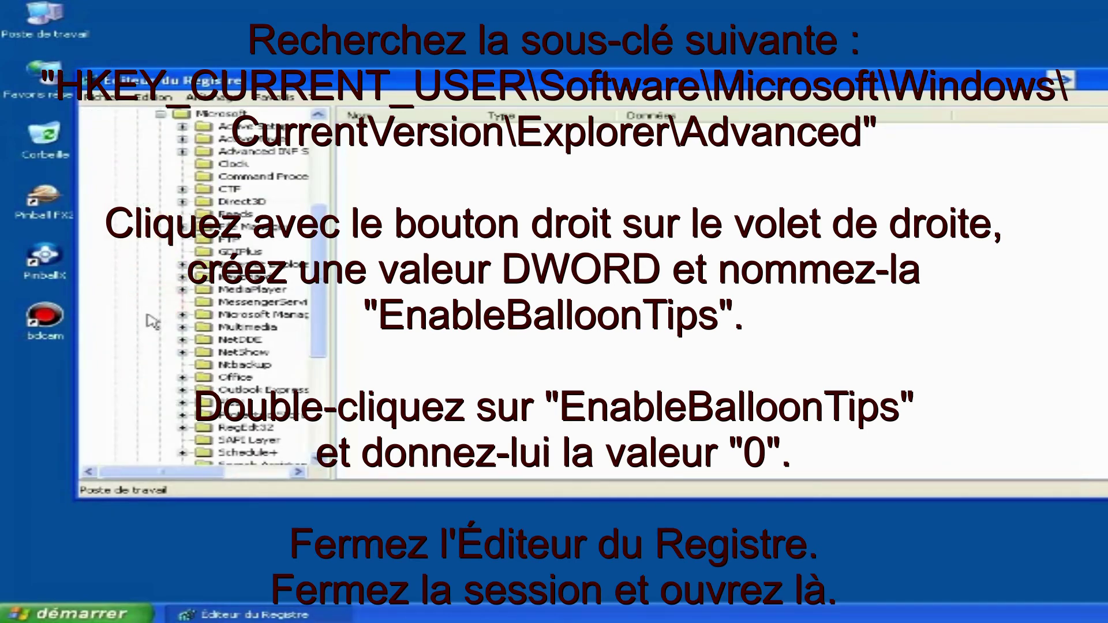
{"action": "scroll", "coordinate": [192, 369], "scroll_direction": "down", "scroll_amount": 4}
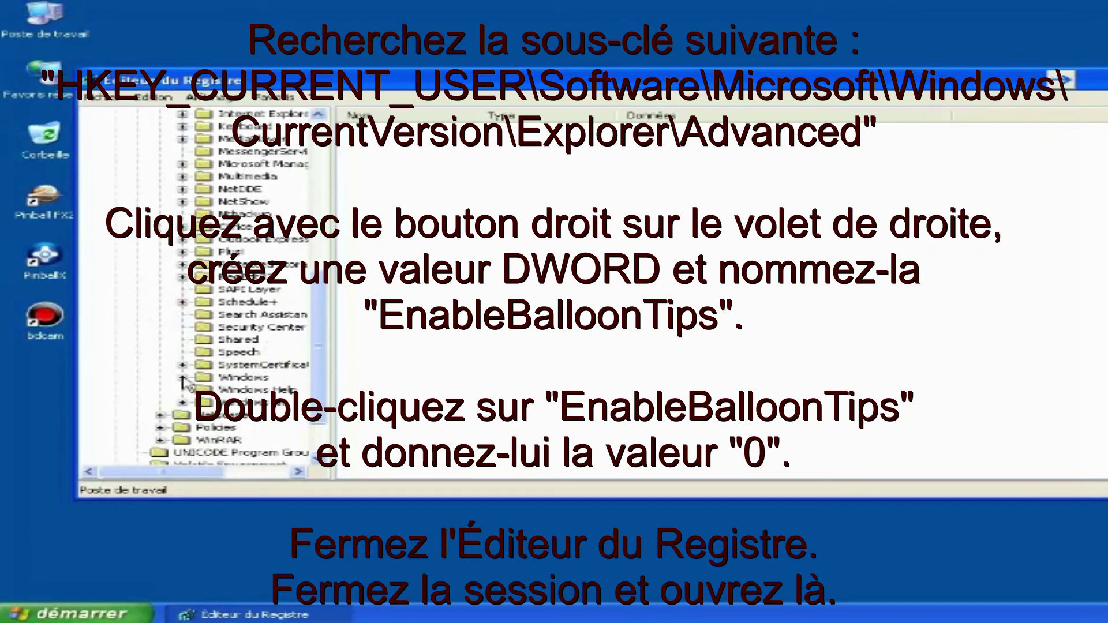
{"action": "left_click", "coordinate": [182, 377]}
{"action": "left_click", "coordinate": [205, 389]}
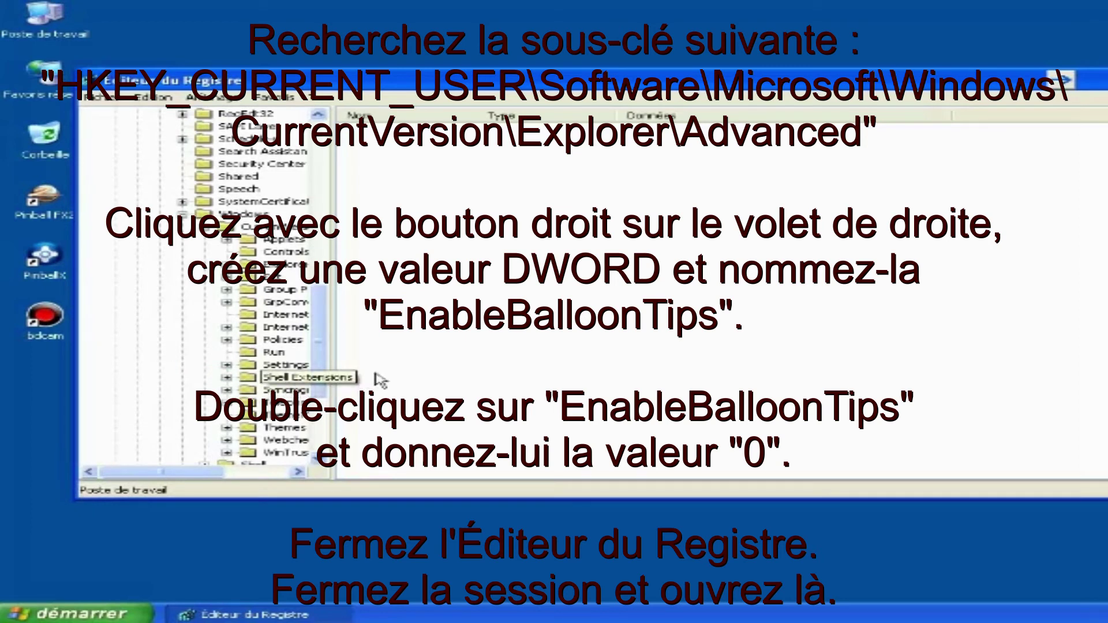
{"action": "left_click_drag", "start_coordinate": [333, 352], "coordinate": [428, 352]}
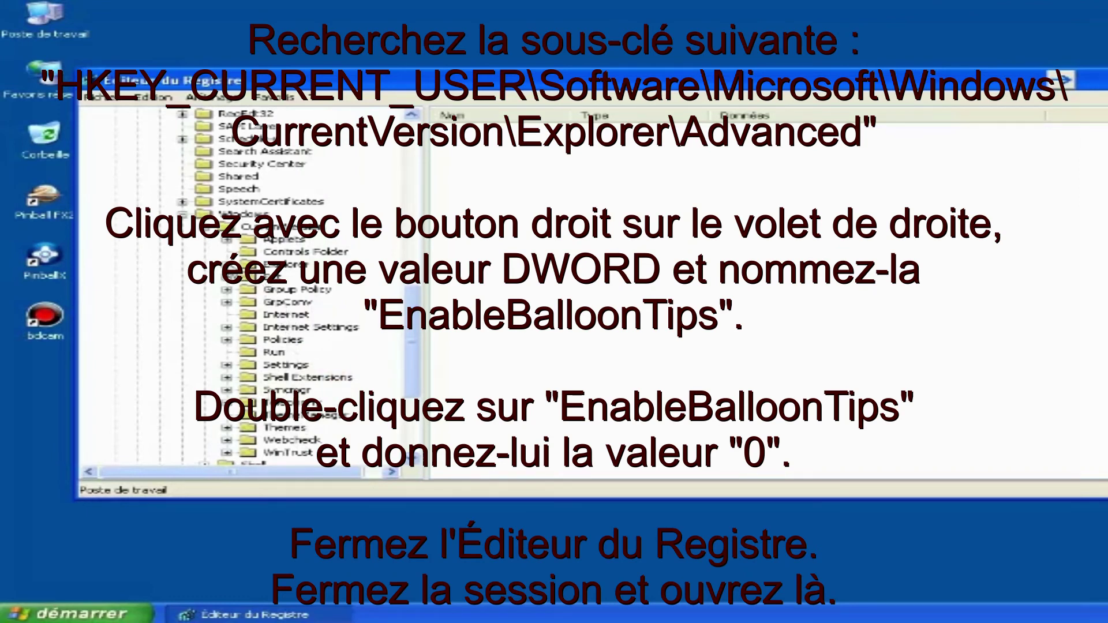
{"action": "left_click", "coordinate": [226, 264]}
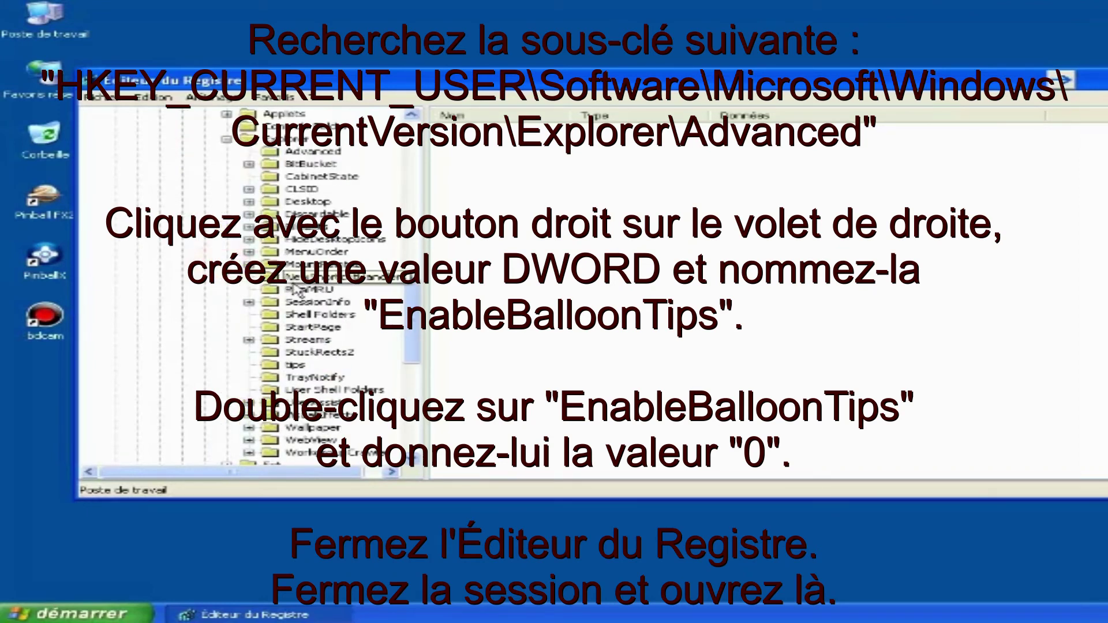
{"action": "left_click", "coordinate": [276, 153]}
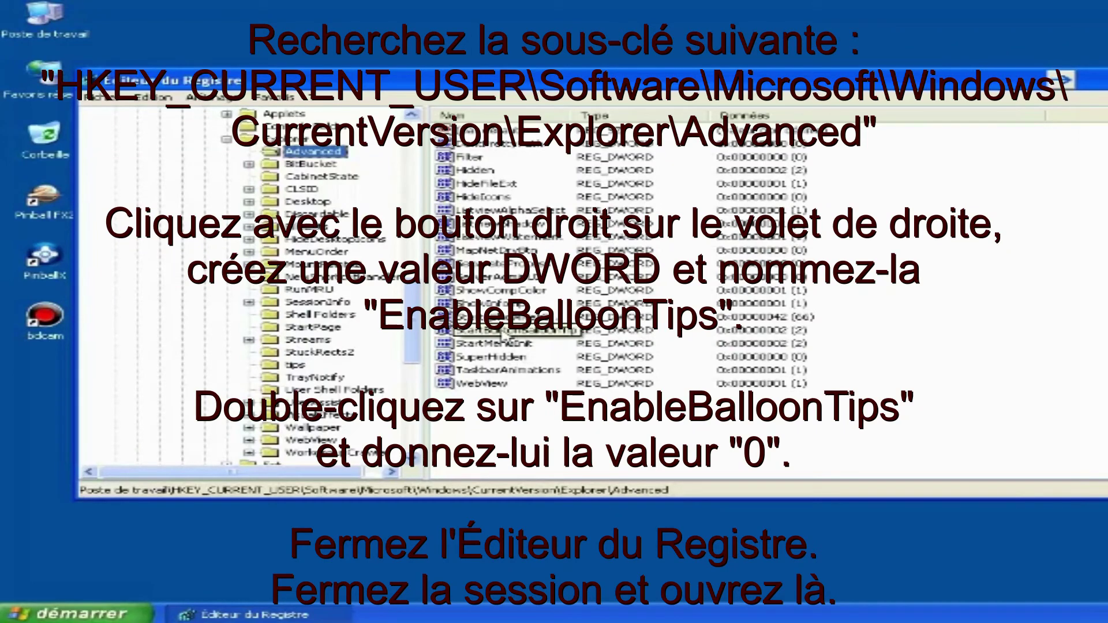
Set the StartButtonBalloonTip DWORD value of the Advanced key to 0 and close the Registry Editor.
{"action": "double_click", "coordinate": [507, 332]}
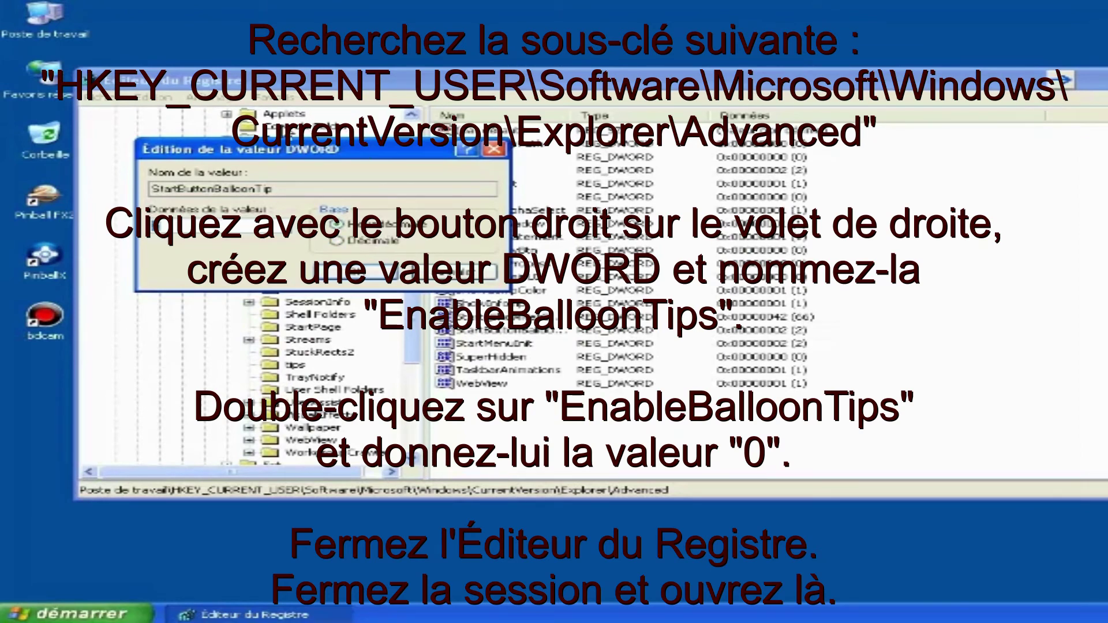
{"action": "key", "text": "Return"}
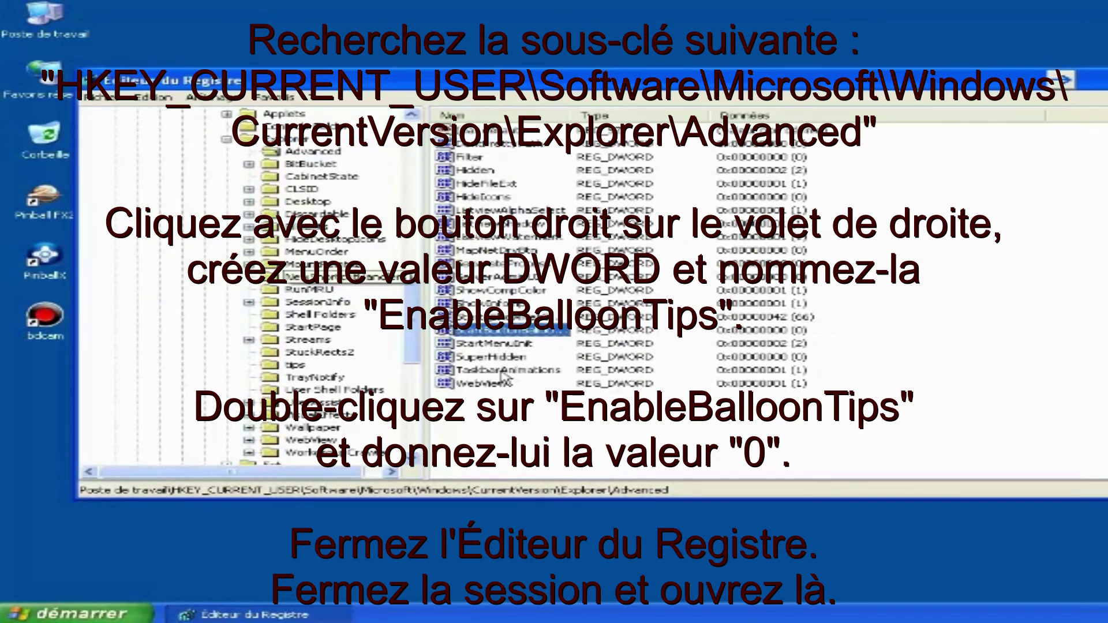
{"action": "double_click", "coordinate": [568, 114]}
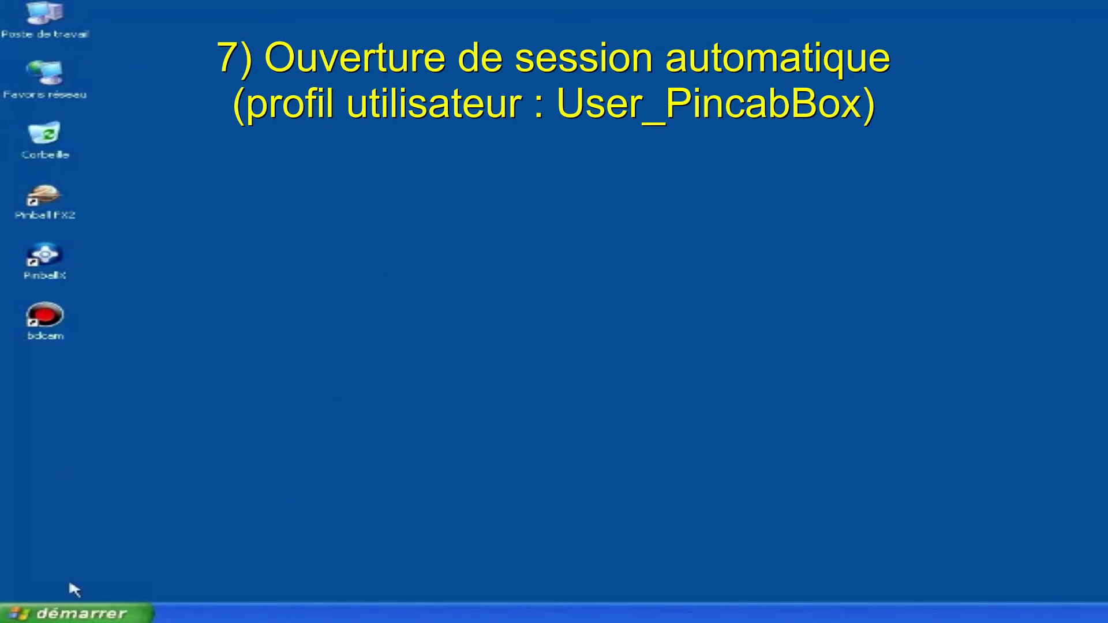
Run control userpasswords2 to open the advanced user accounts settings.
{"action": "left_click", "coordinate": [74, 613]}
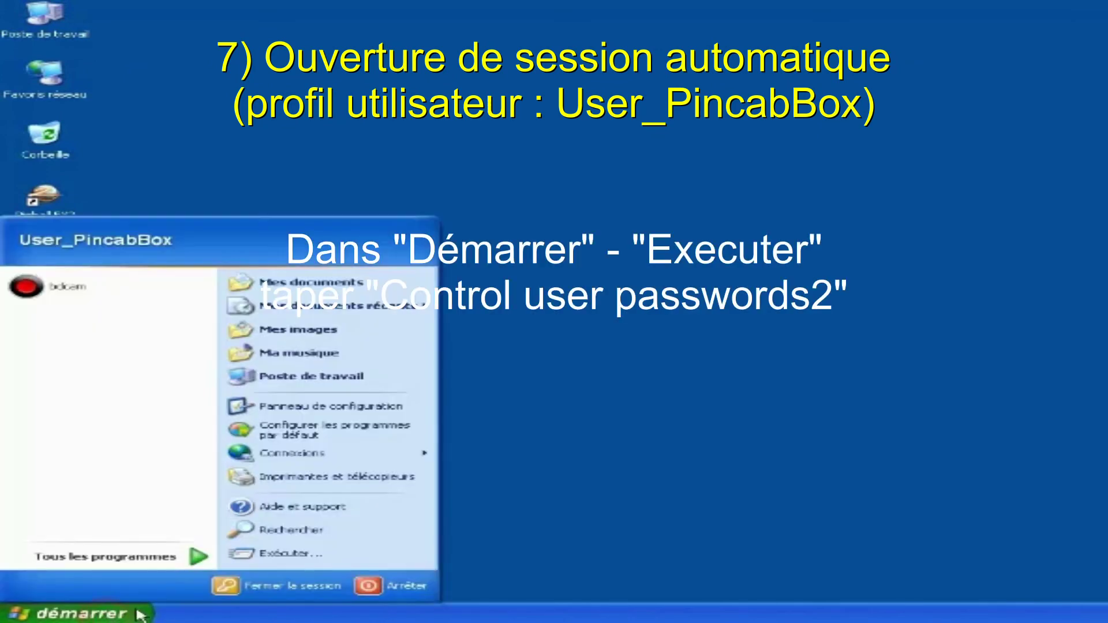
{"action": "left_click", "coordinate": [281, 554]}
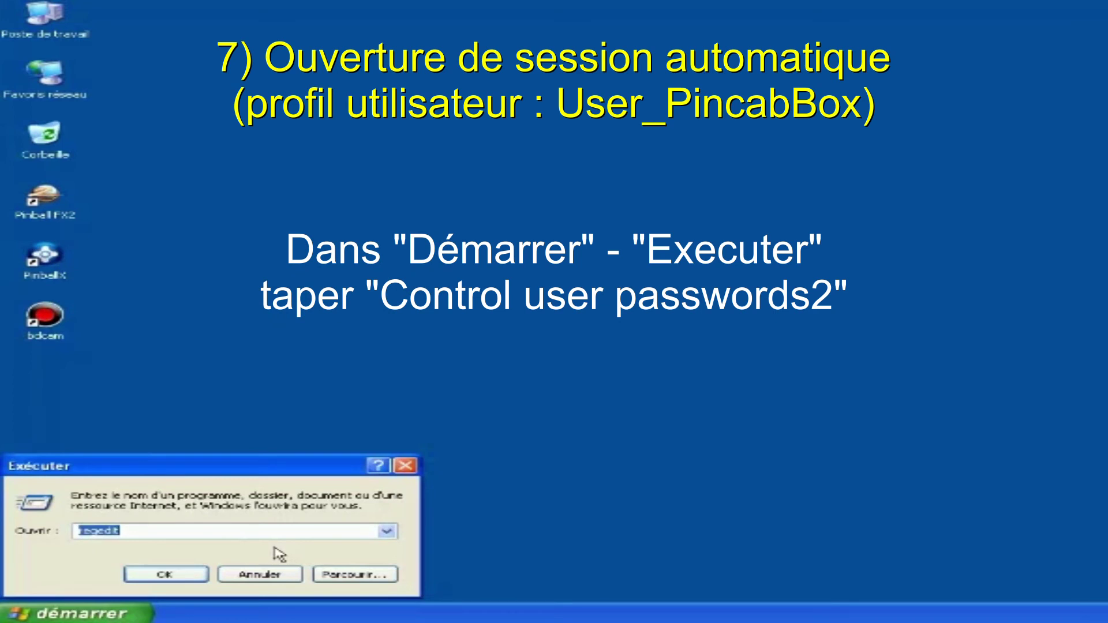
{"action": "type", "text": "control"}
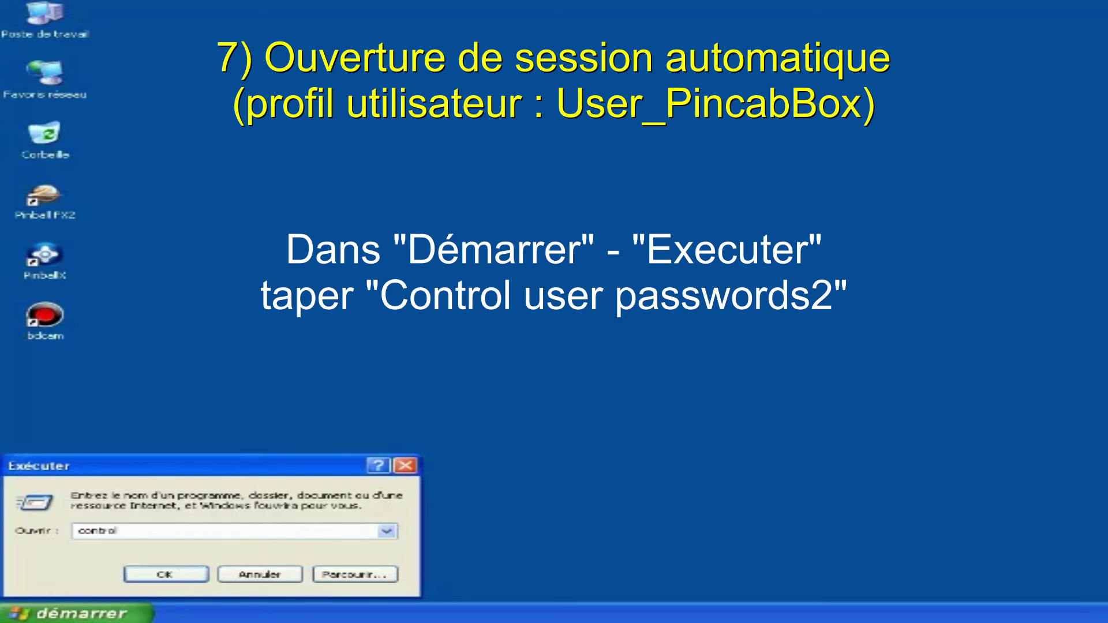
{"action": "type", "text": " userpasswords2"}
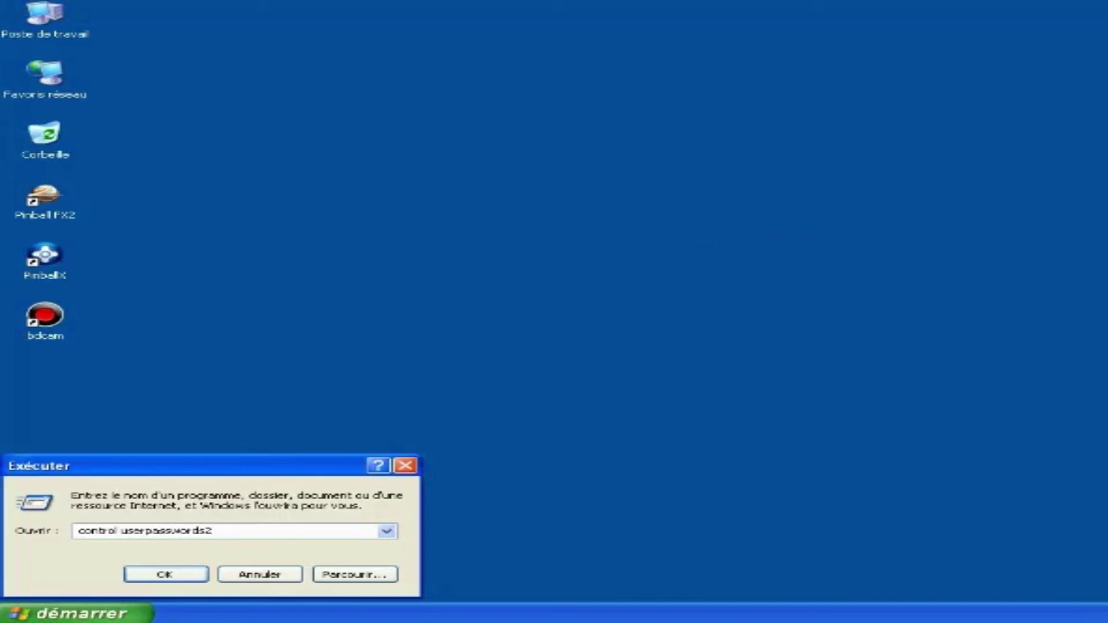
{"action": "key", "text": "Return"}
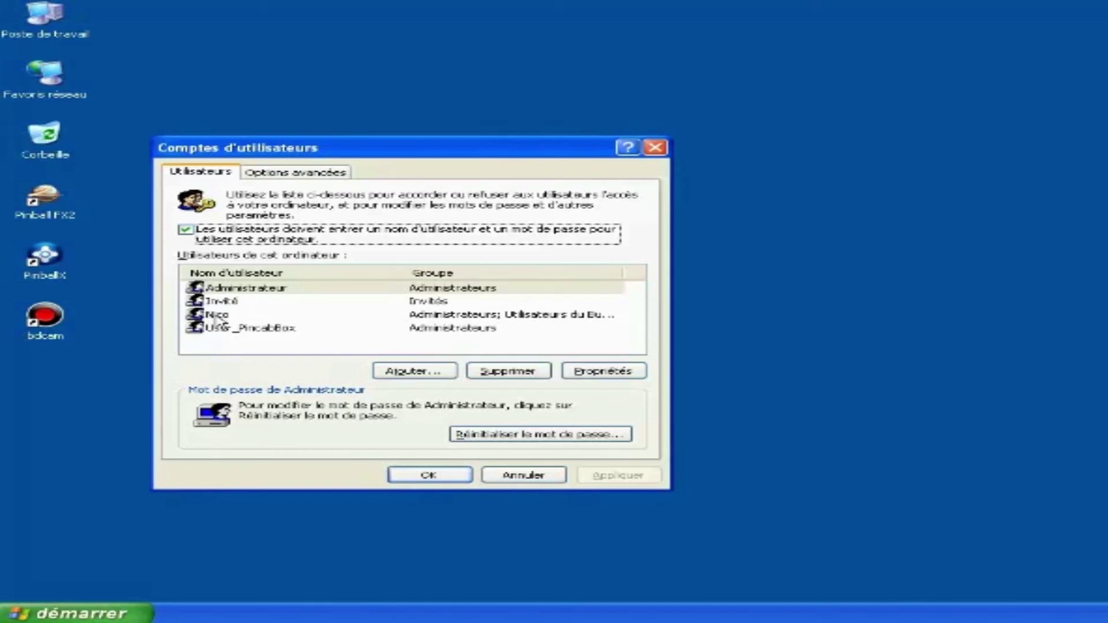
Turn off the requirement to enter a user name and password for the User_PincabBox account and apply the change.
{"action": "left_click", "coordinate": [222, 330]}
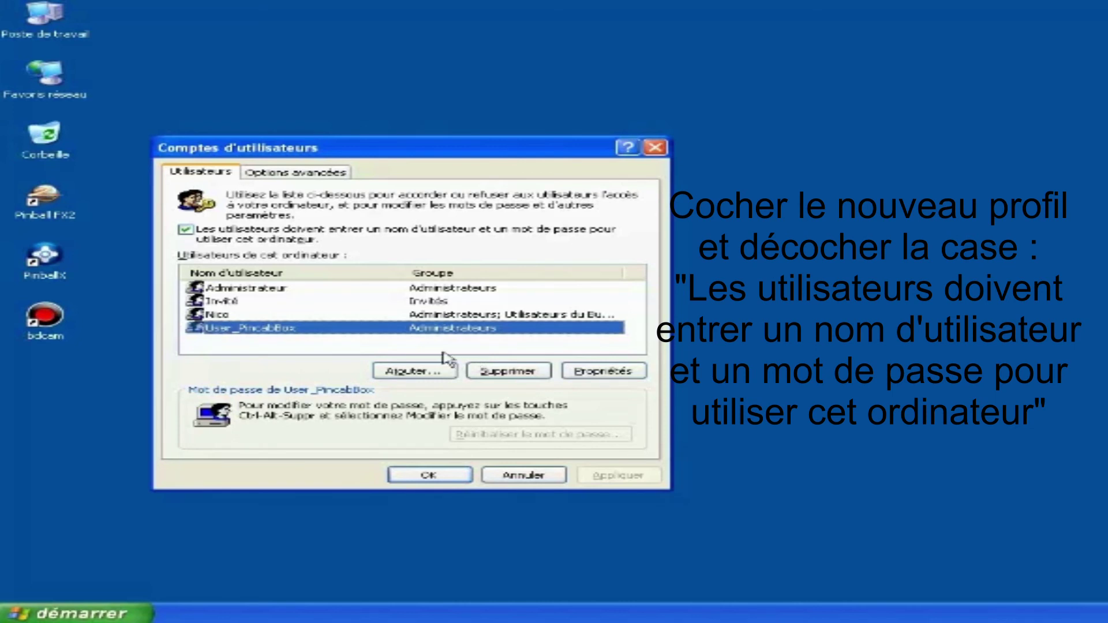
{"action": "left_click", "coordinate": [222, 239]}
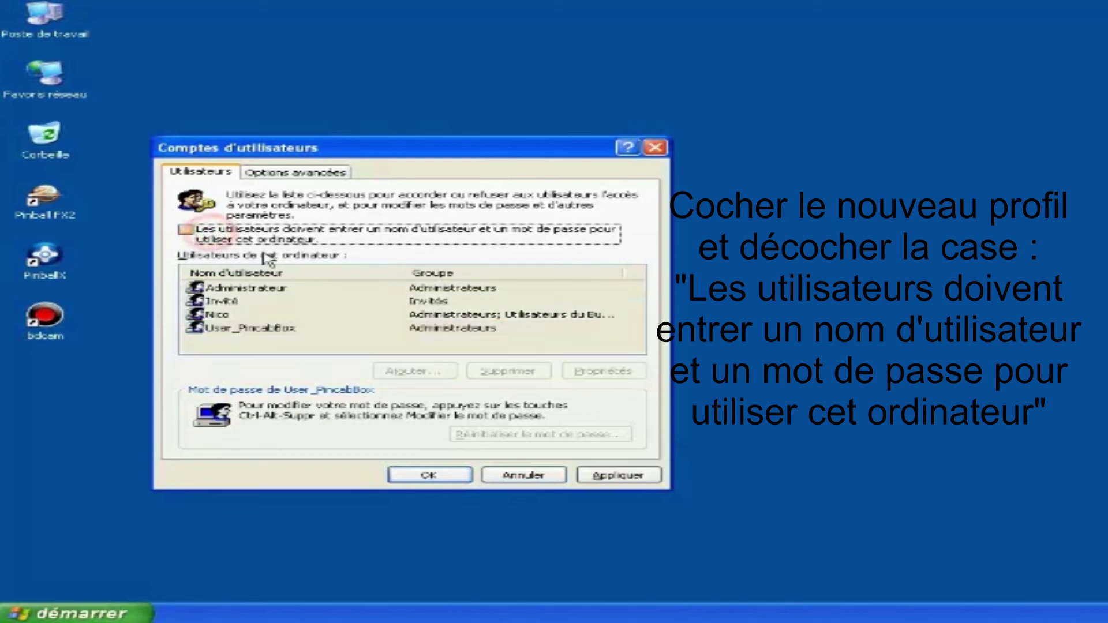
{"action": "left_click", "coordinate": [231, 292]}
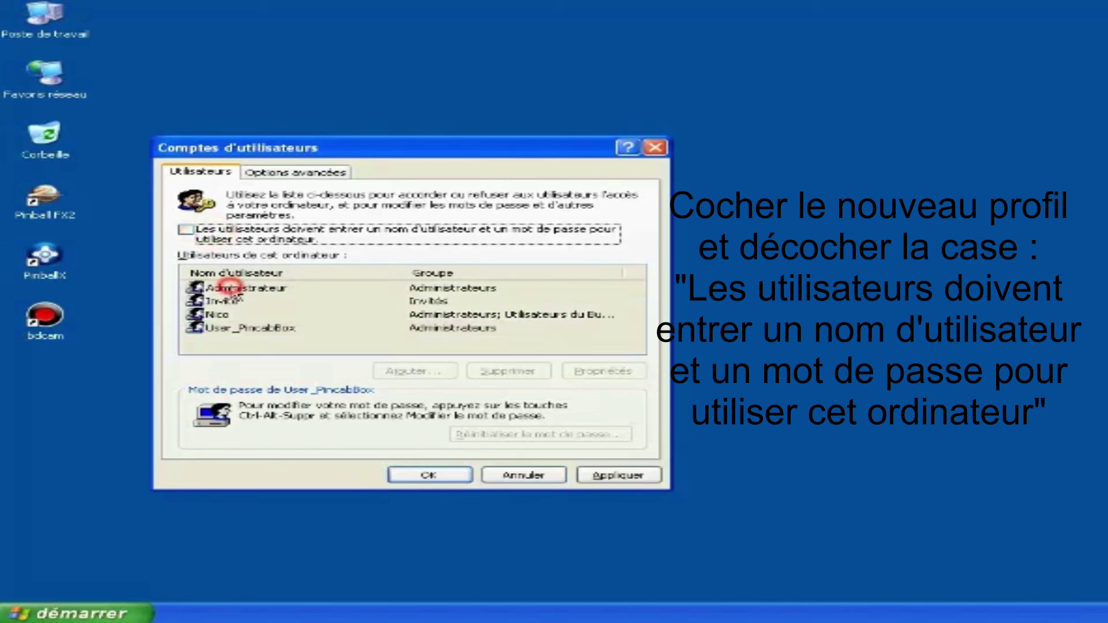
{"action": "left_click", "coordinate": [248, 327]}
{"action": "left_click", "coordinate": [622, 475]}
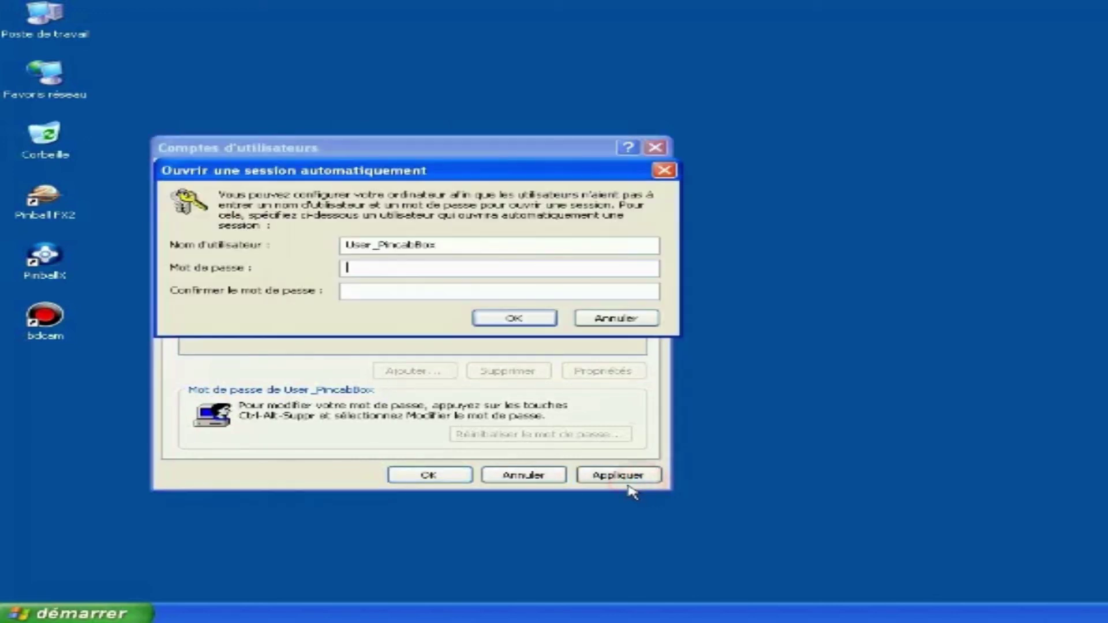
Enter and confirm the account password for User_PincabBox's automatic logon, and close the user accounts settings.
{"action": "left_click", "coordinate": [359, 267]}
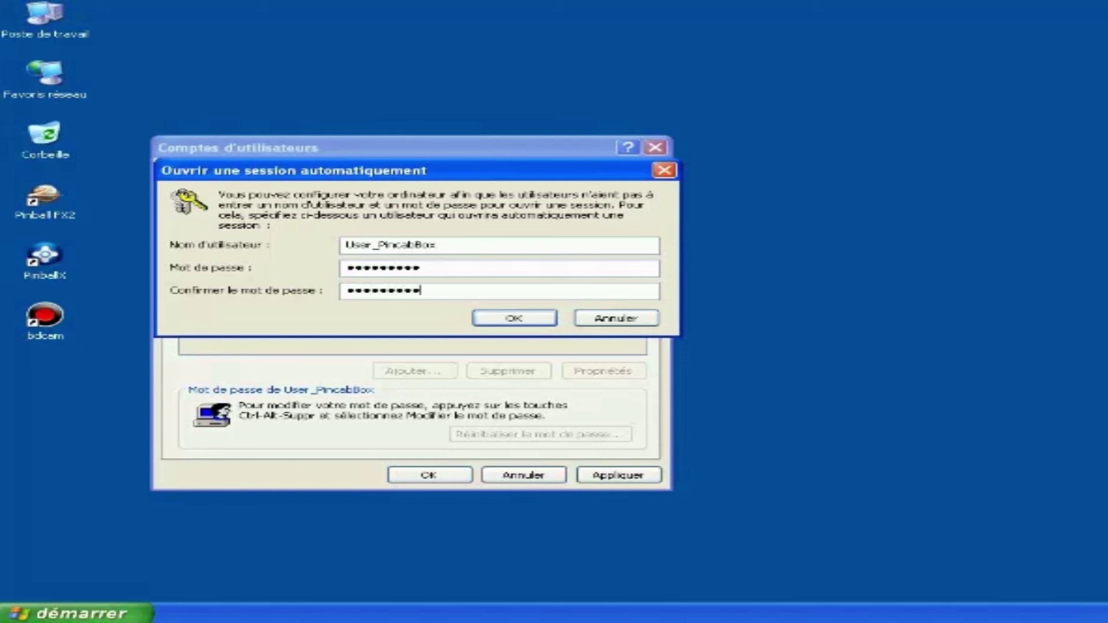
{"action": "left_click", "coordinate": [499, 318]}
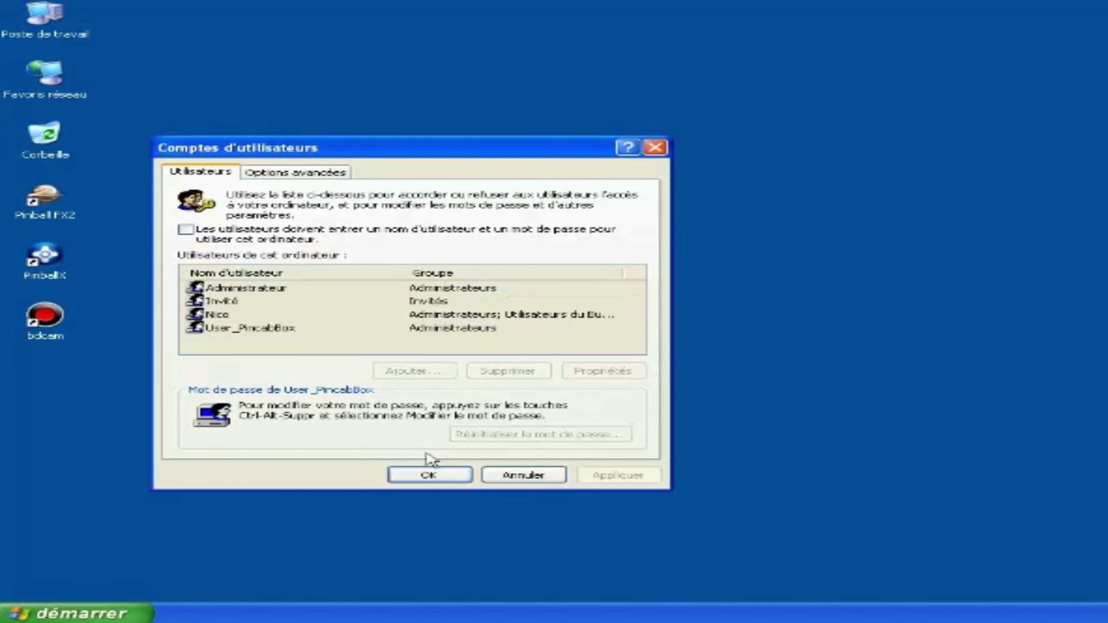
{"action": "left_click", "coordinate": [428, 476]}
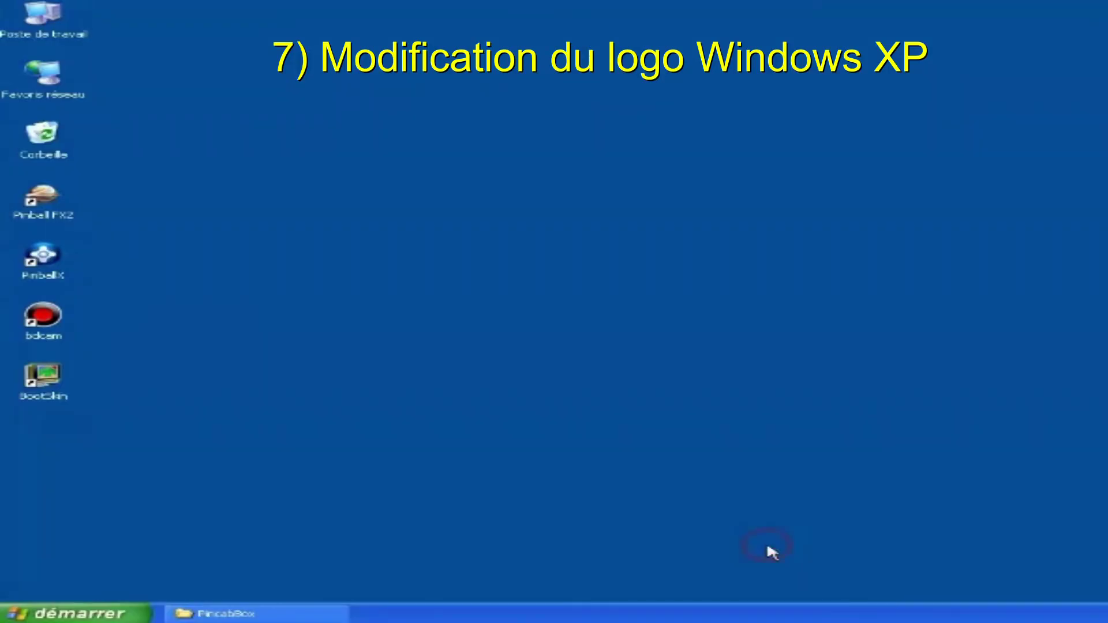
Bring up the PincabBox folder, move its window fully into view, and show the files as a detailed list.
{"action": "left_click", "coordinate": [250, 613]}
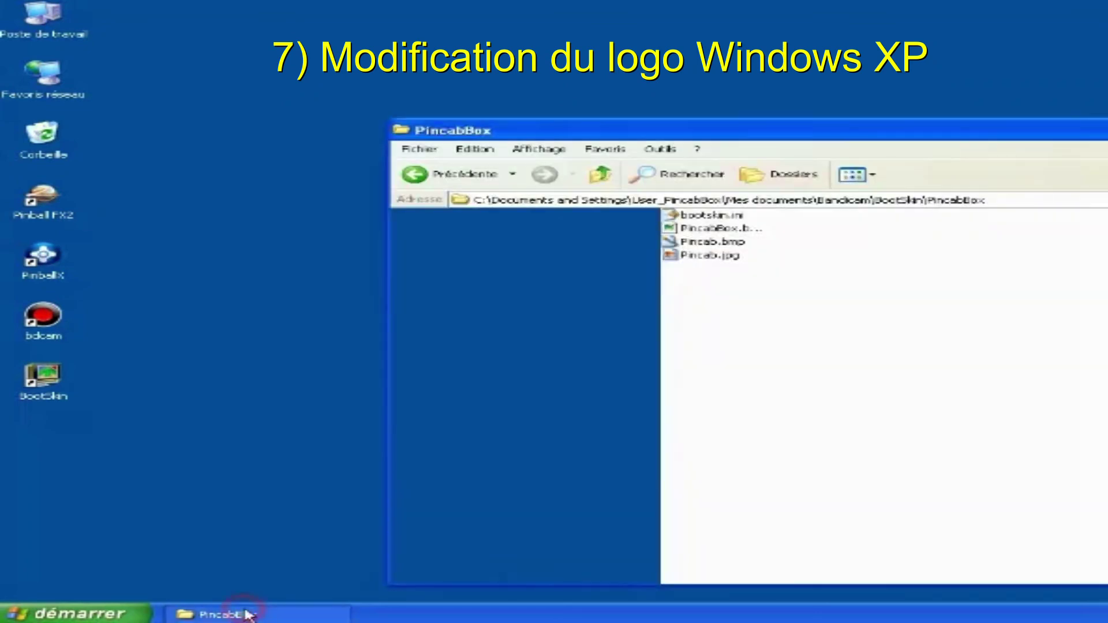
{"action": "left_click_drag", "start_coordinate": [853, 136], "coordinate": [582, 129]}
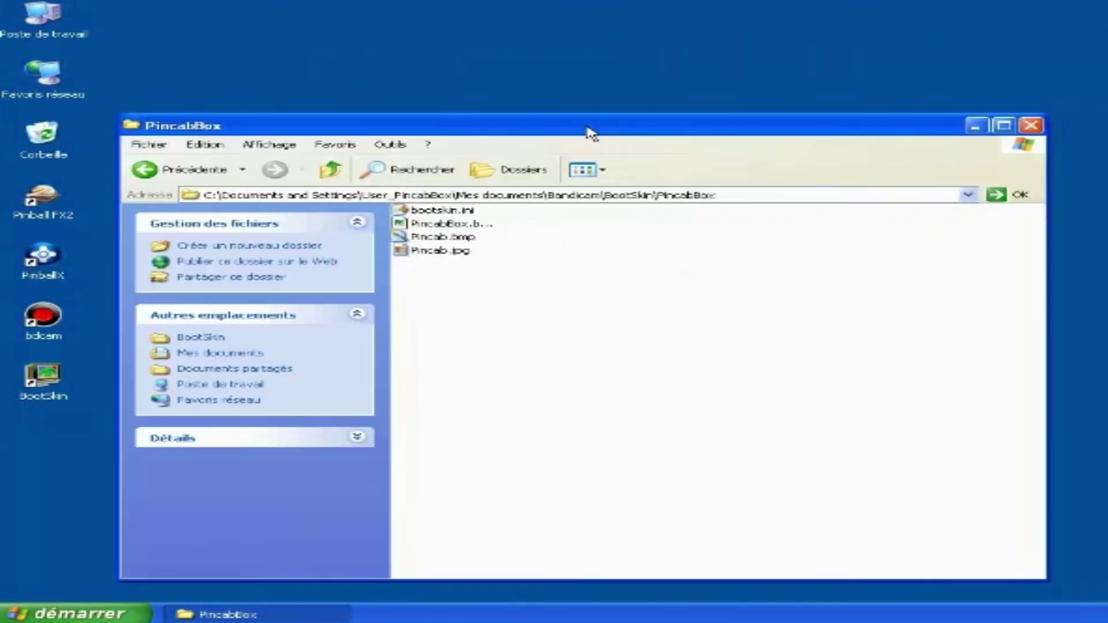
{"action": "left_click", "coordinate": [439, 224]}
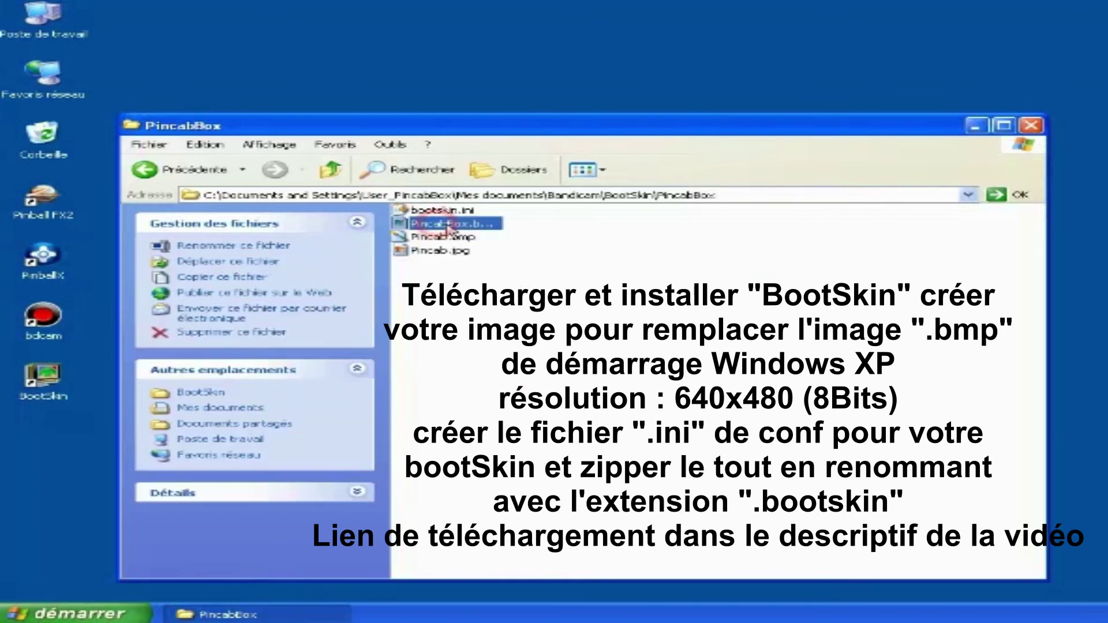
{"action": "left_click", "coordinate": [585, 170]}
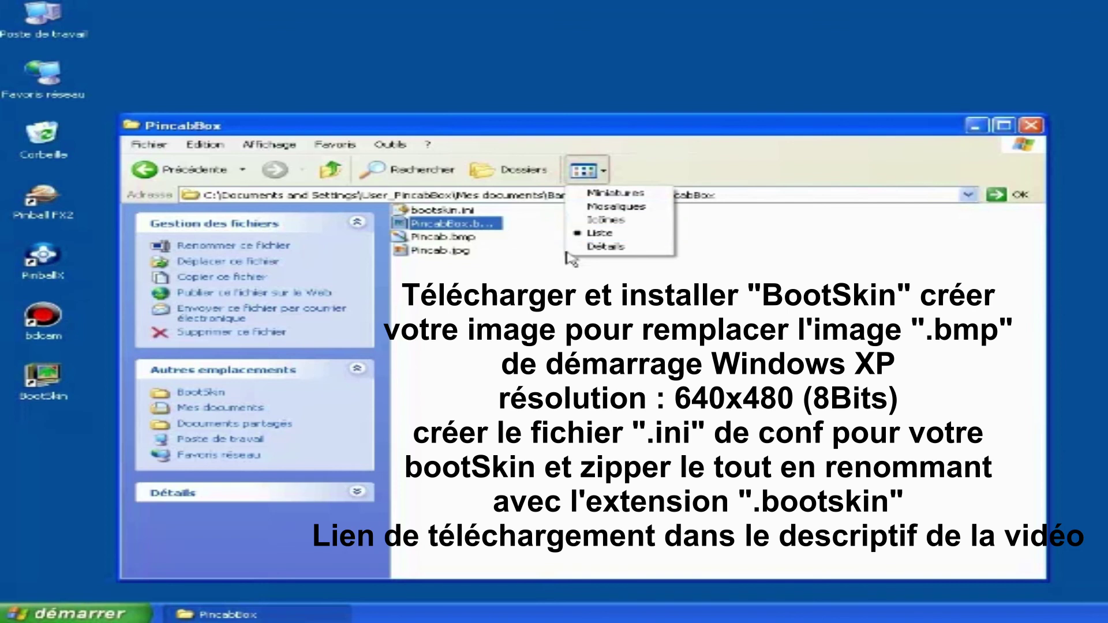
{"action": "left_click", "coordinate": [601, 247]}
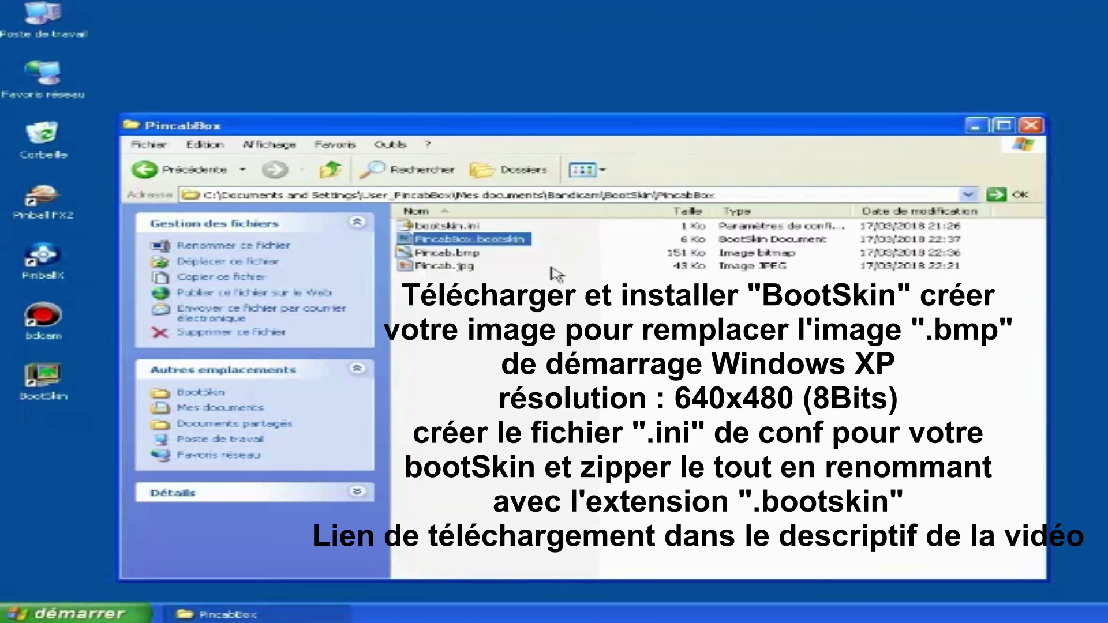
{"action": "left_click", "coordinate": [459, 315]}
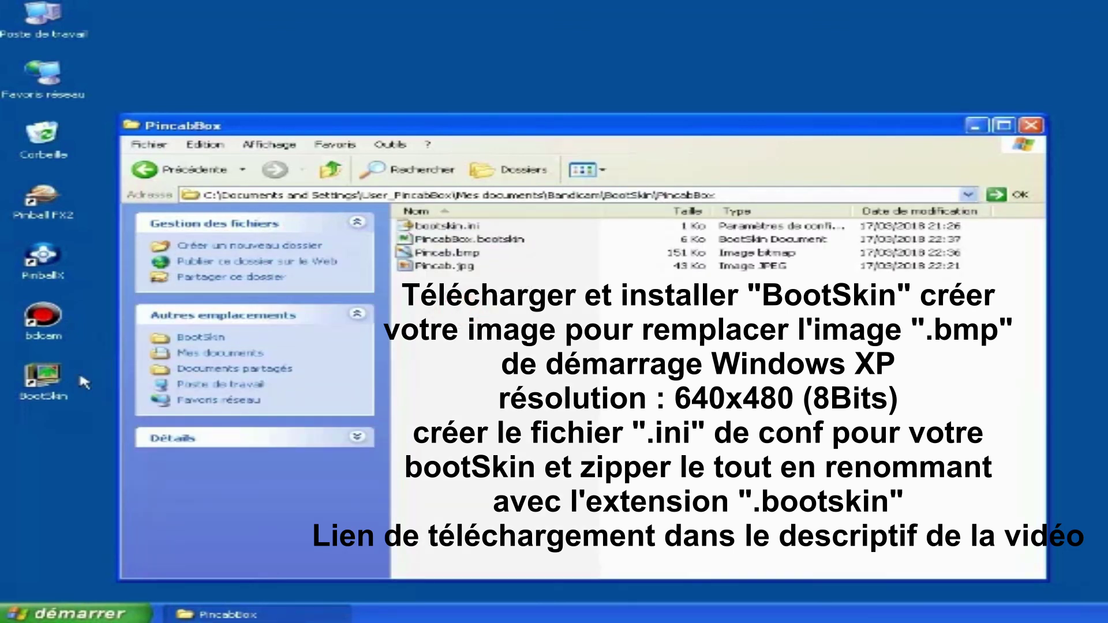
Launch BootSkin and import the boot screen file PincabBox.bootskin from the PincabBox folder.
{"action": "left_click", "coordinate": [45, 380]}
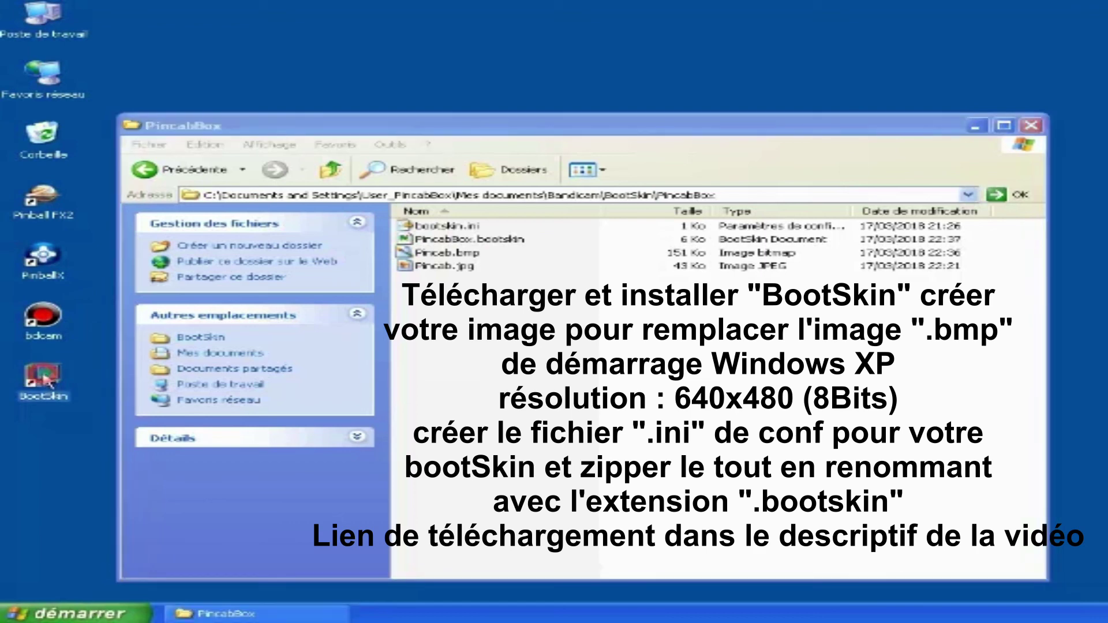
{"action": "double_click", "coordinate": [45, 380]}
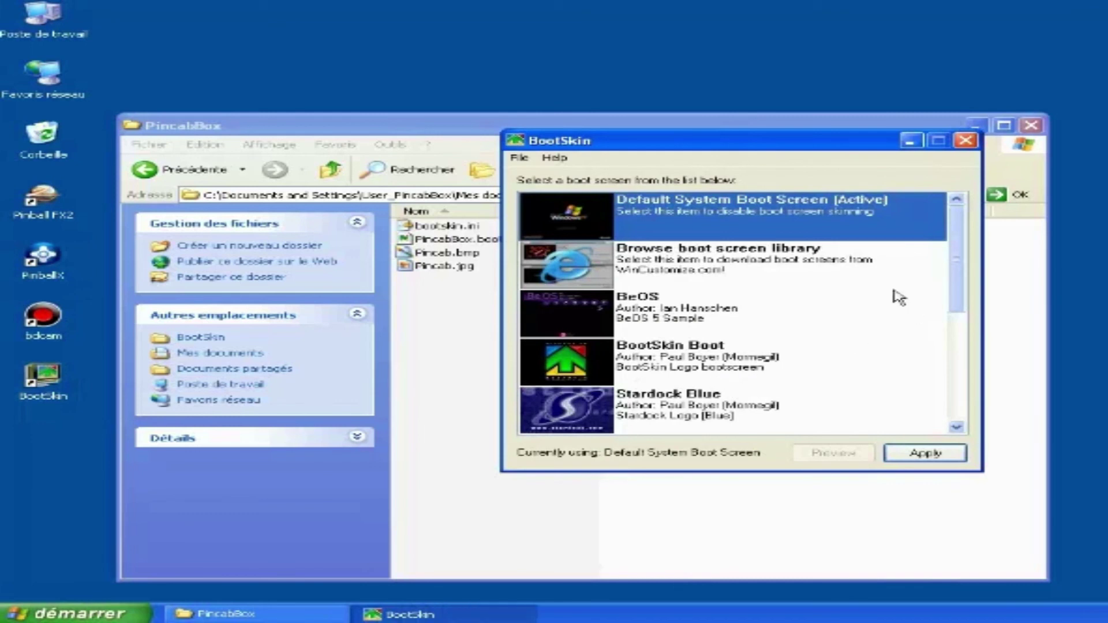
{"action": "mouse_move", "coordinate": [952, 228]}
{"action": "left_mouse_down"}
{"action": "mouse_move", "coordinate": [939, 300]}
{"action": "mouse_move", "coordinate": [947, 224]}
{"action": "left_mouse_up"}
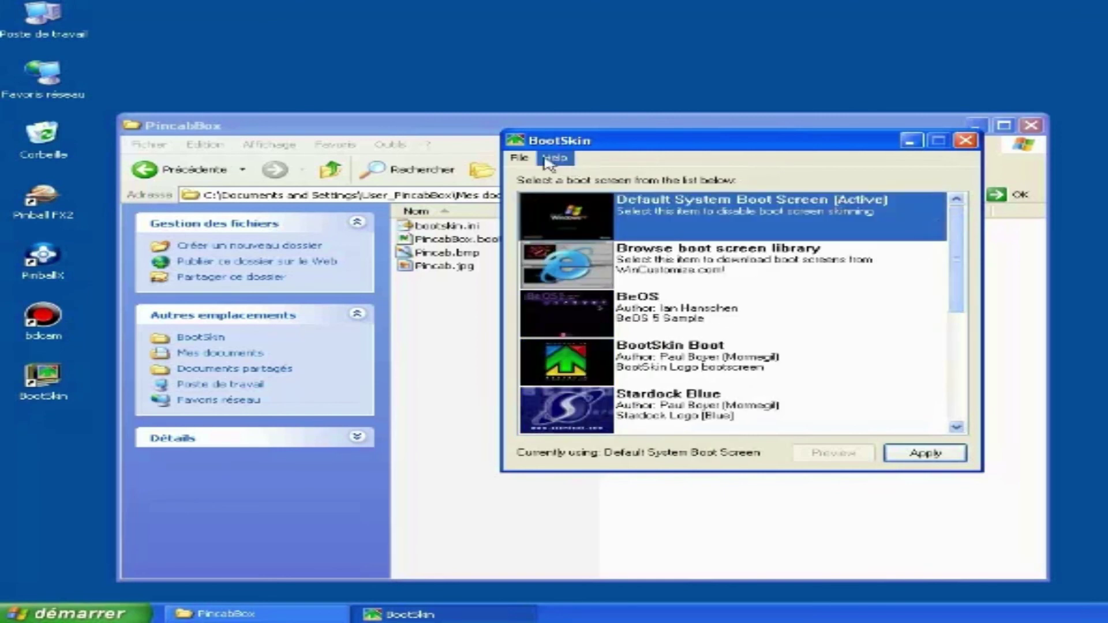
{"action": "left_click", "coordinate": [519, 158]}
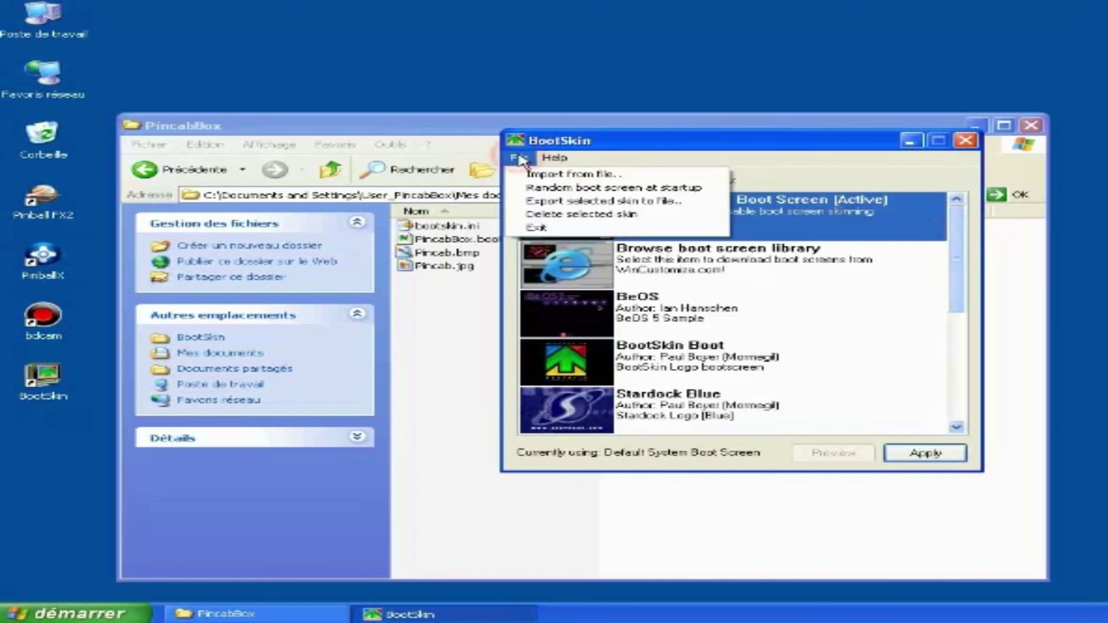
{"action": "left_click", "coordinate": [573, 174]}
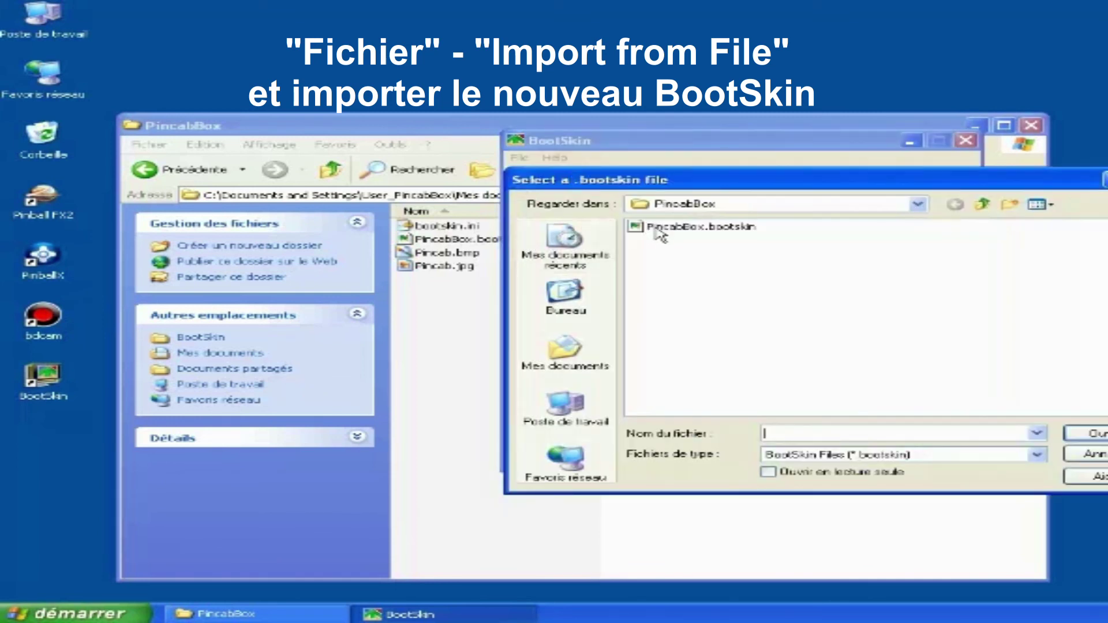
{"action": "left_click", "coordinate": [657, 230]}
{"action": "left_click", "coordinate": [1079, 439]}
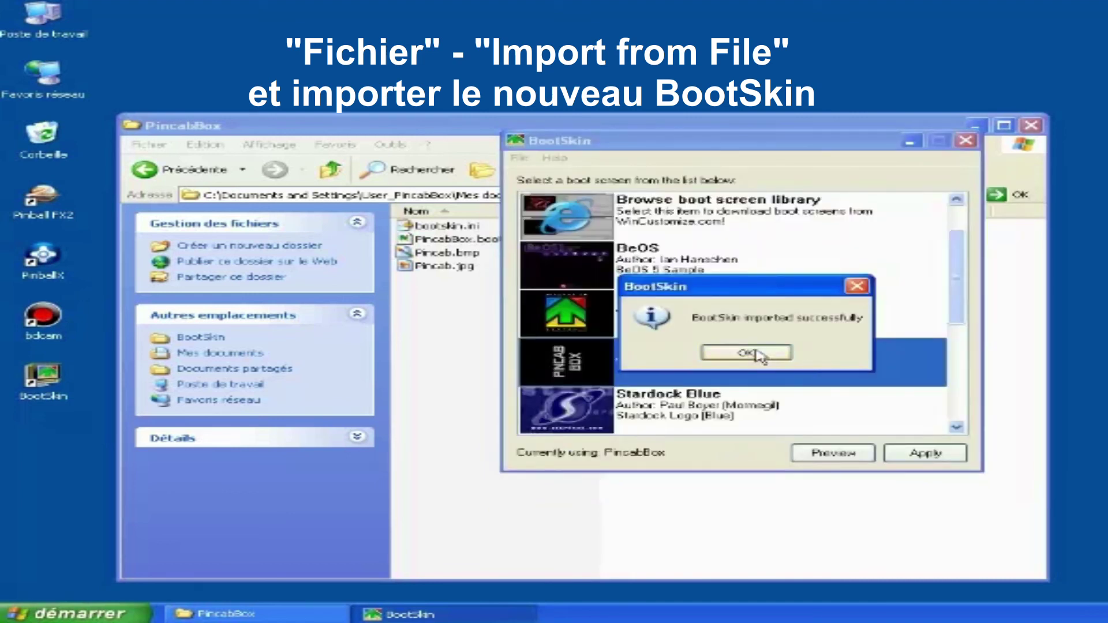
{"action": "left_click", "coordinate": [744, 353]}
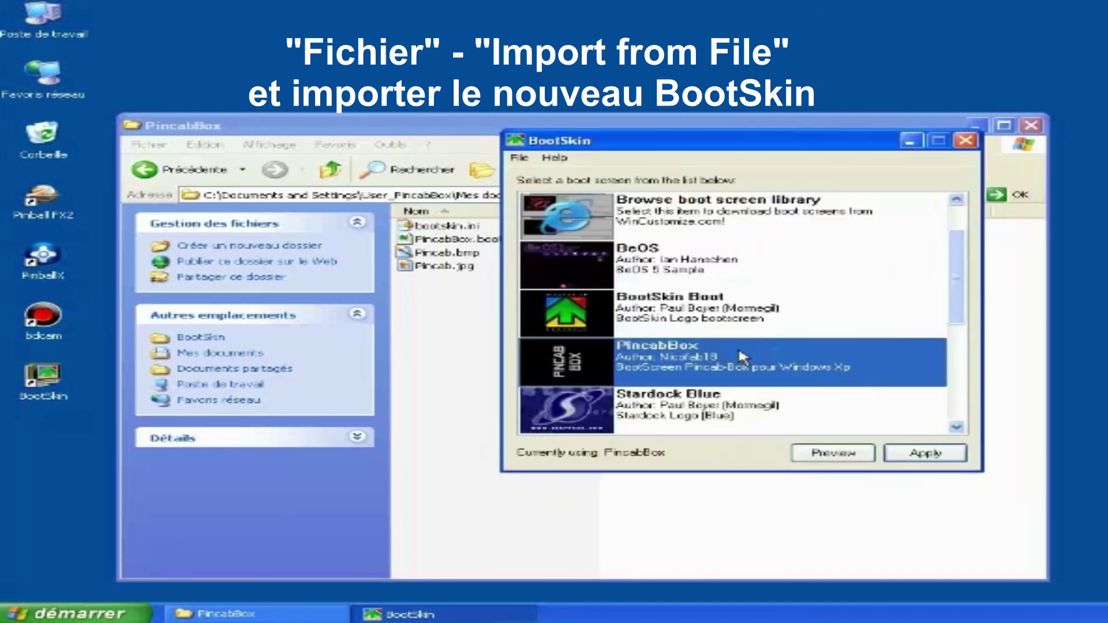
Apply the PincabBox boot screen, and close BootSkin and the PincabBox folder.
{"action": "left_click", "coordinate": [926, 455]}
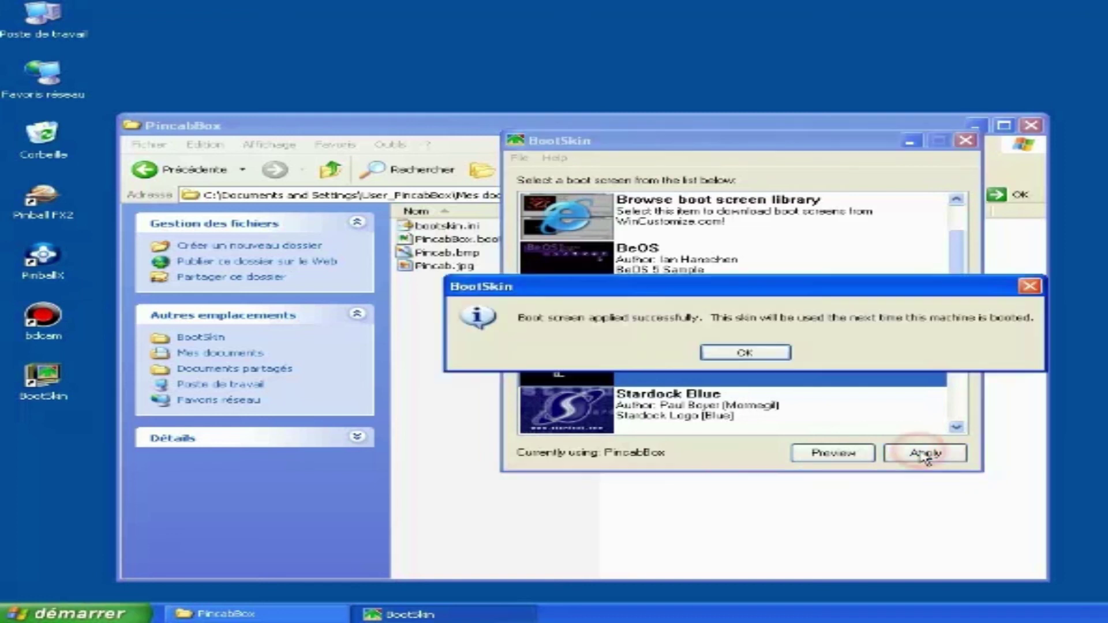
{"action": "left_click", "coordinate": [745, 354]}
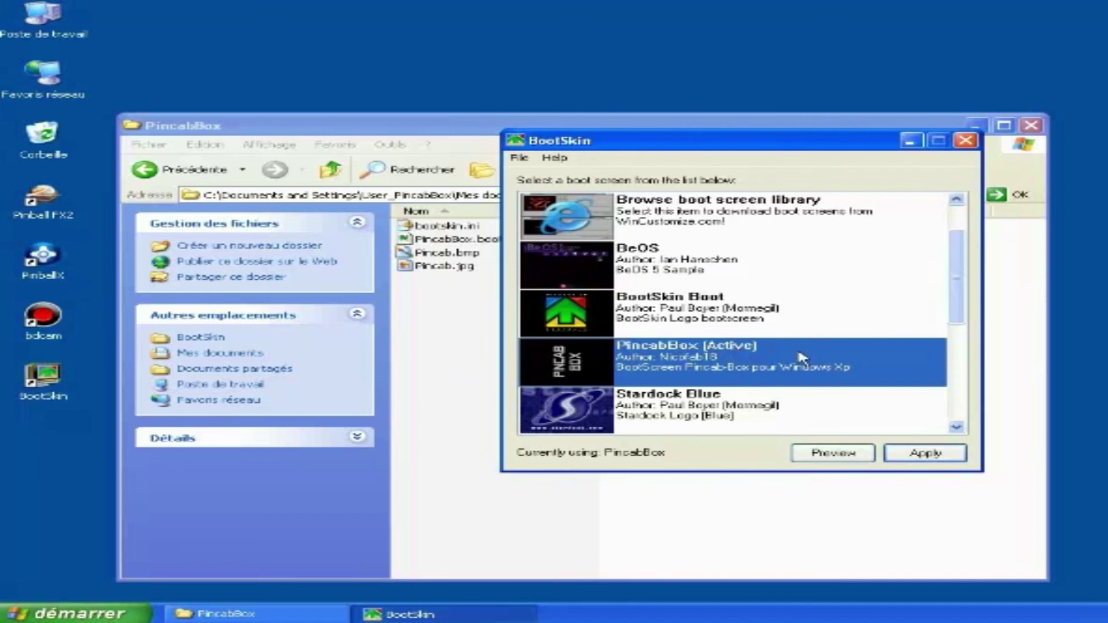
{"action": "left_click", "coordinate": [965, 142]}
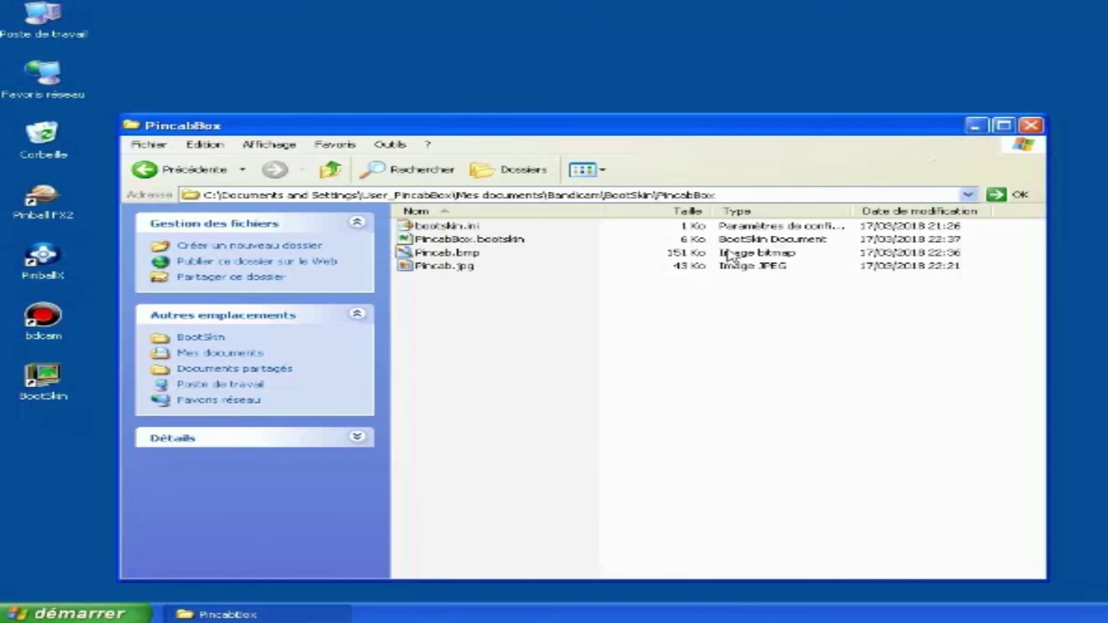
{"action": "left_click", "coordinate": [1031, 125]}
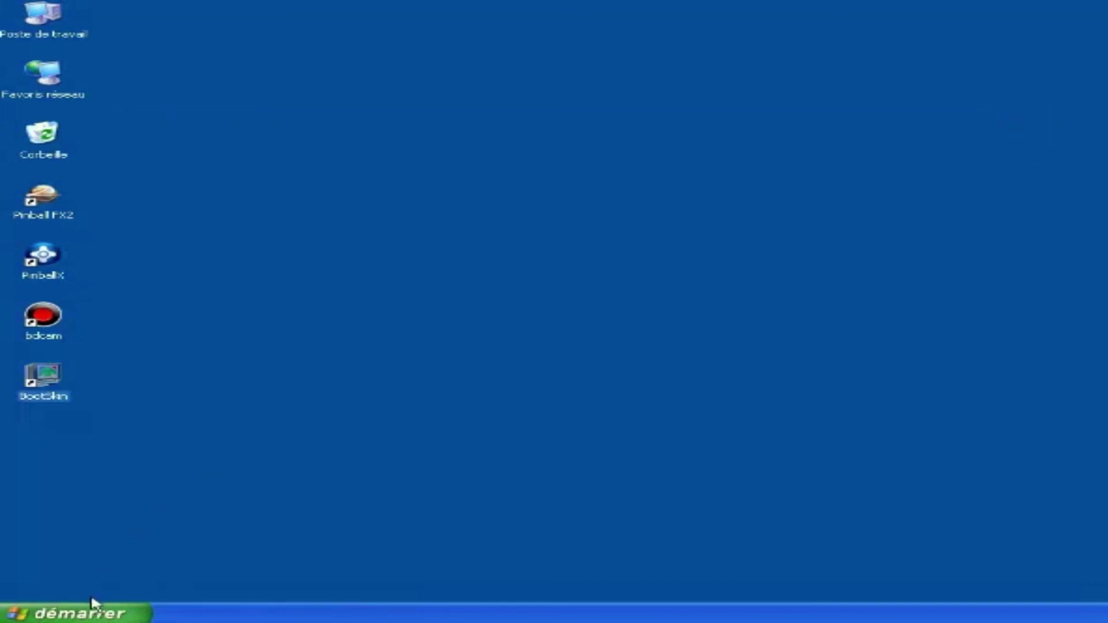
Open the System Configuration Utility, check the /NOGUIBOOT boot option in the BOOT.INI settings, and leave without saving.
{"action": "left_click", "coordinate": [93, 609]}
{"action": "left_click", "coordinate": [278, 555]}
{"action": "left_click", "coordinate": [162, 573]}
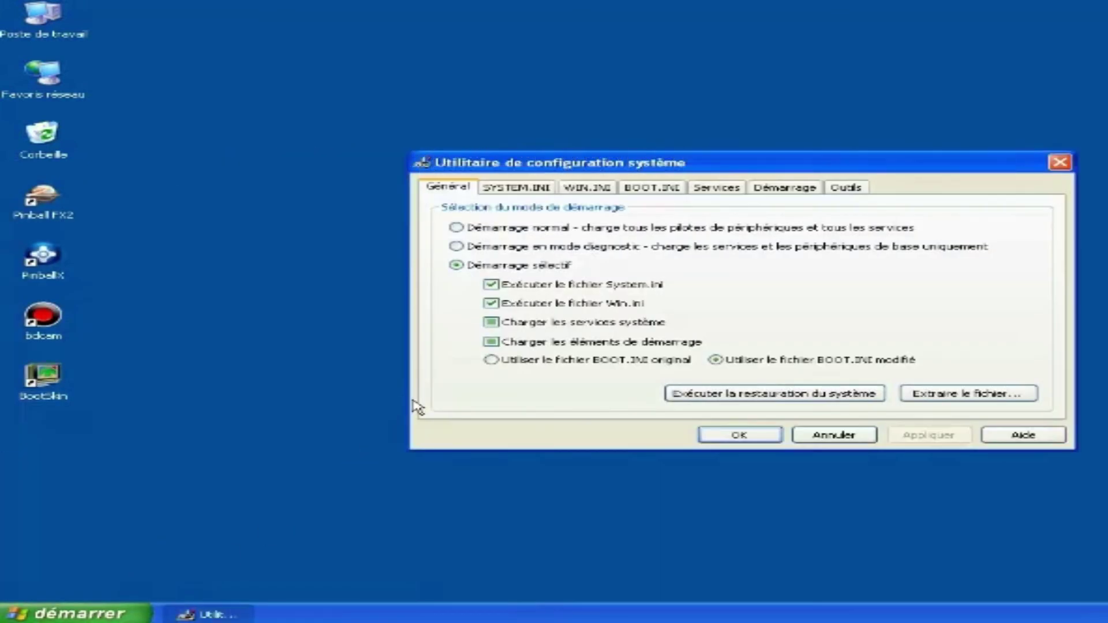
{"action": "left_click", "coordinate": [513, 190]}
{"action": "left_click", "coordinate": [579, 189]}
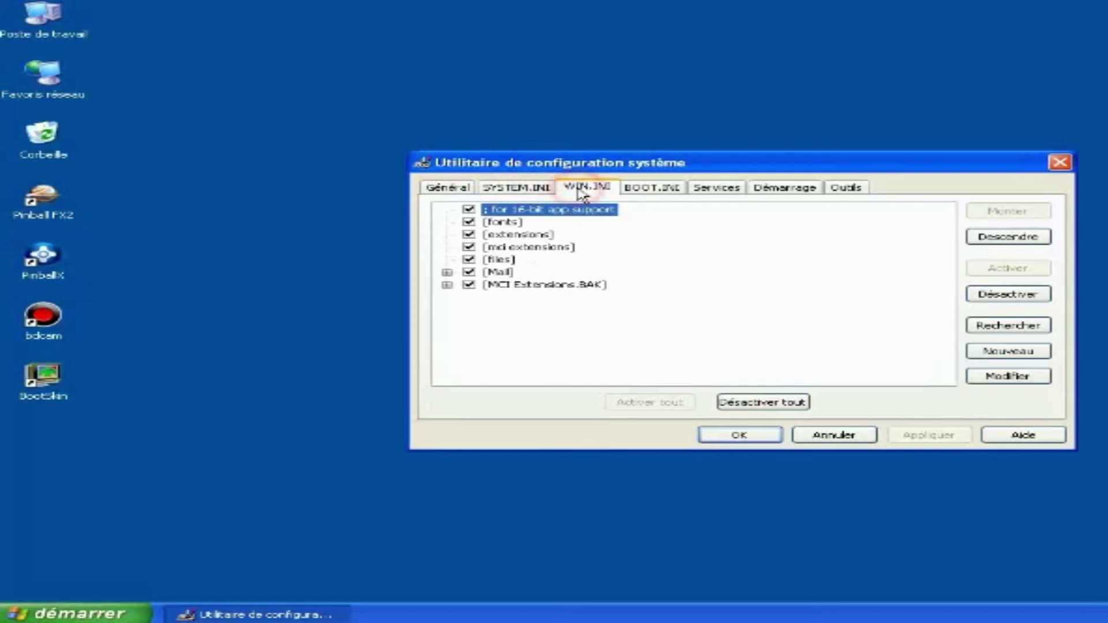
{"action": "left_click", "coordinate": [646, 189]}
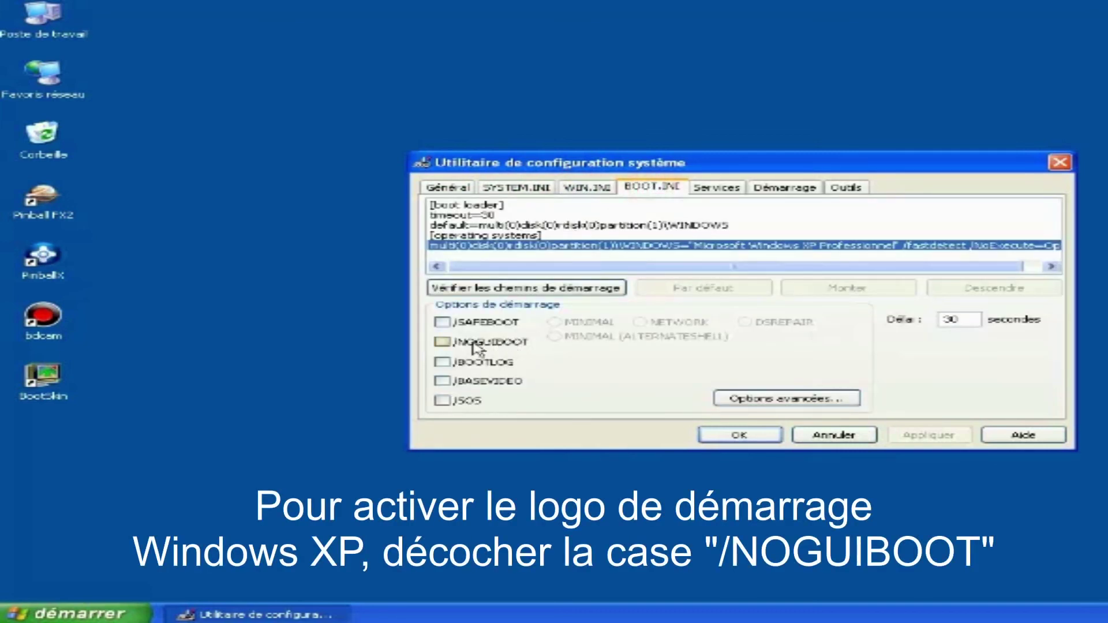
{"action": "left_click", "coordinate": [442, 344]}
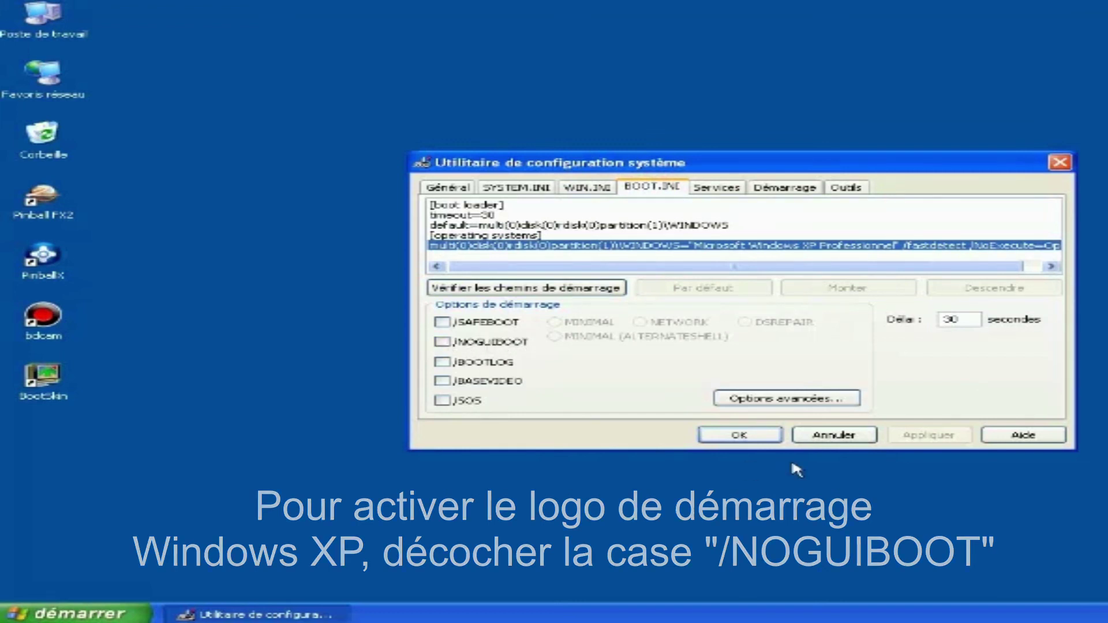
{"action": "left_click", "coordinate": [835, 435]}
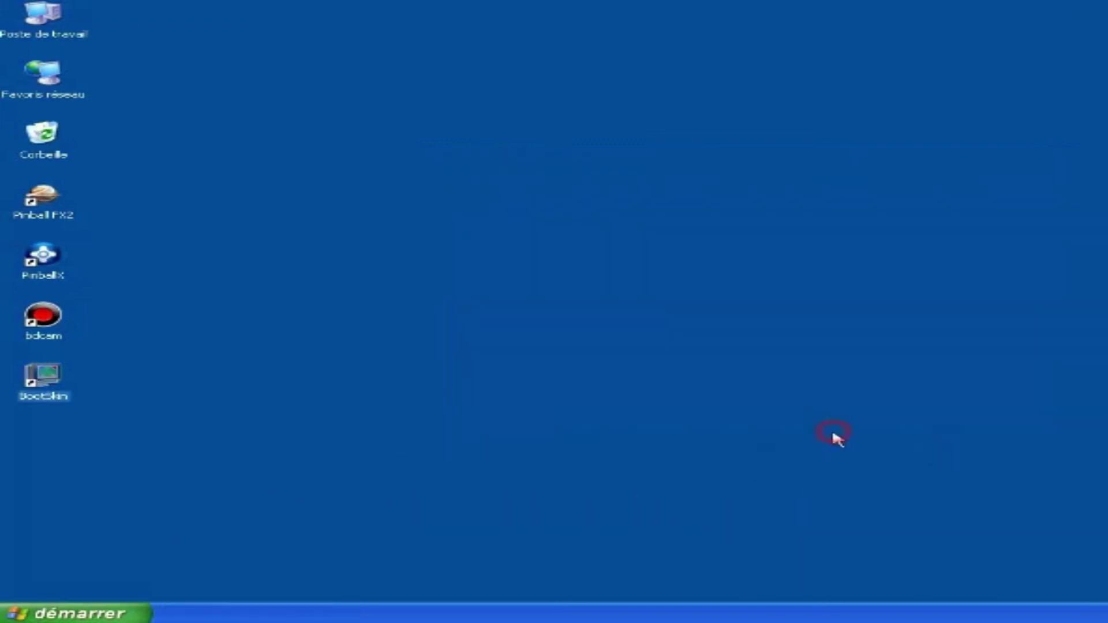